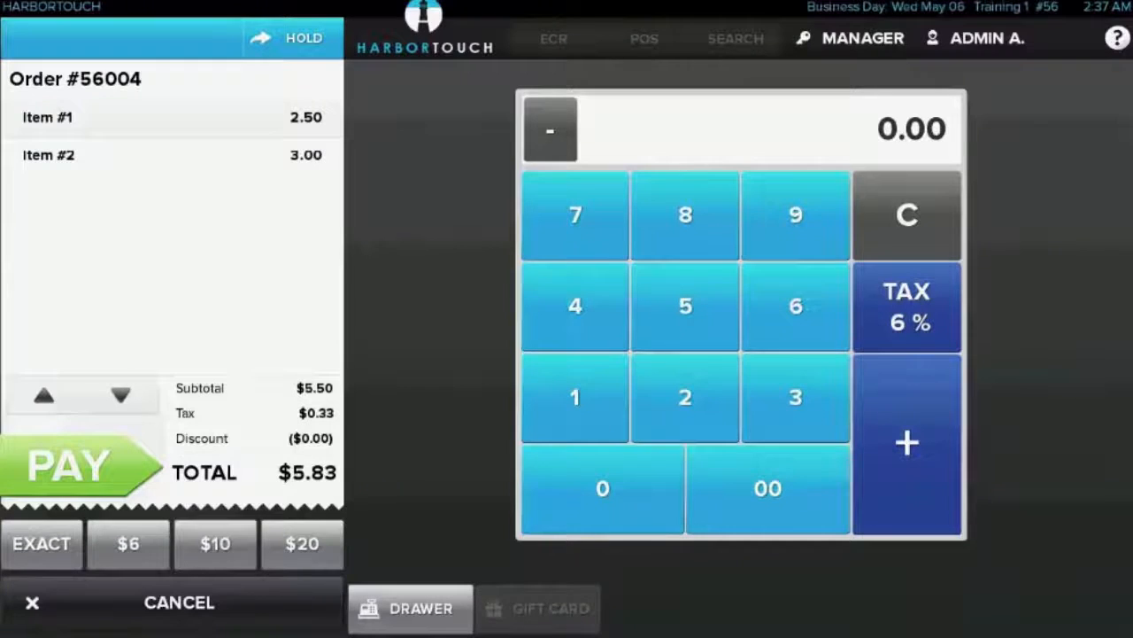
Add a third keyed-in item priced 5.45 to the current order
left_click(685, 306)
left_click(576, 305)
left_click(907, 443)
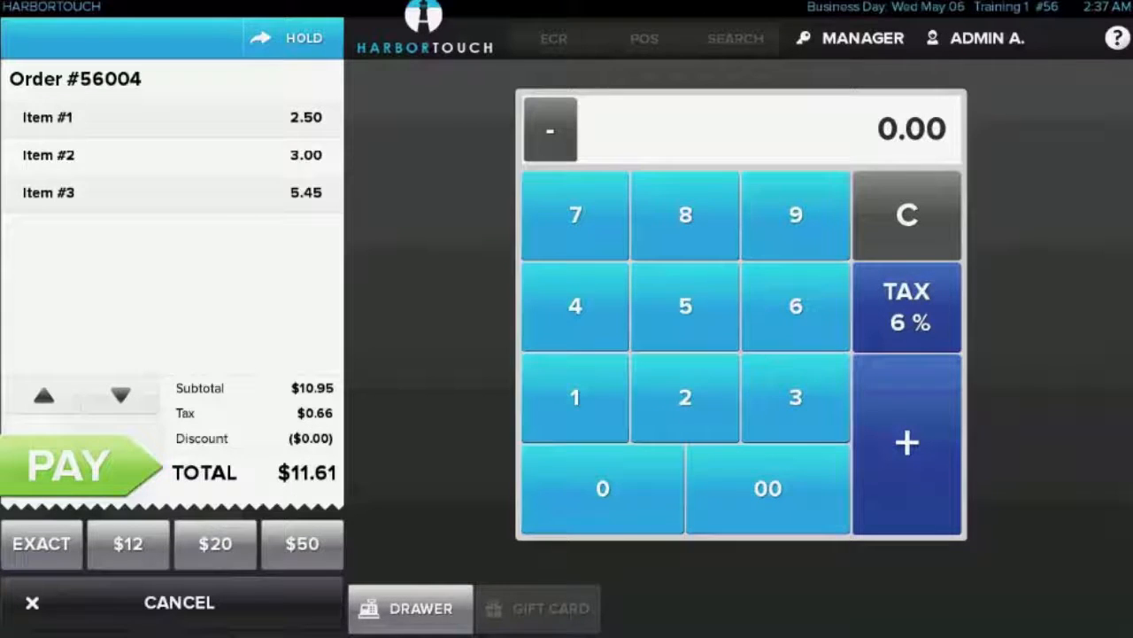
Settle the three-item order with a cash payment for the exact total and complete the transaction
left_click(69, 465)
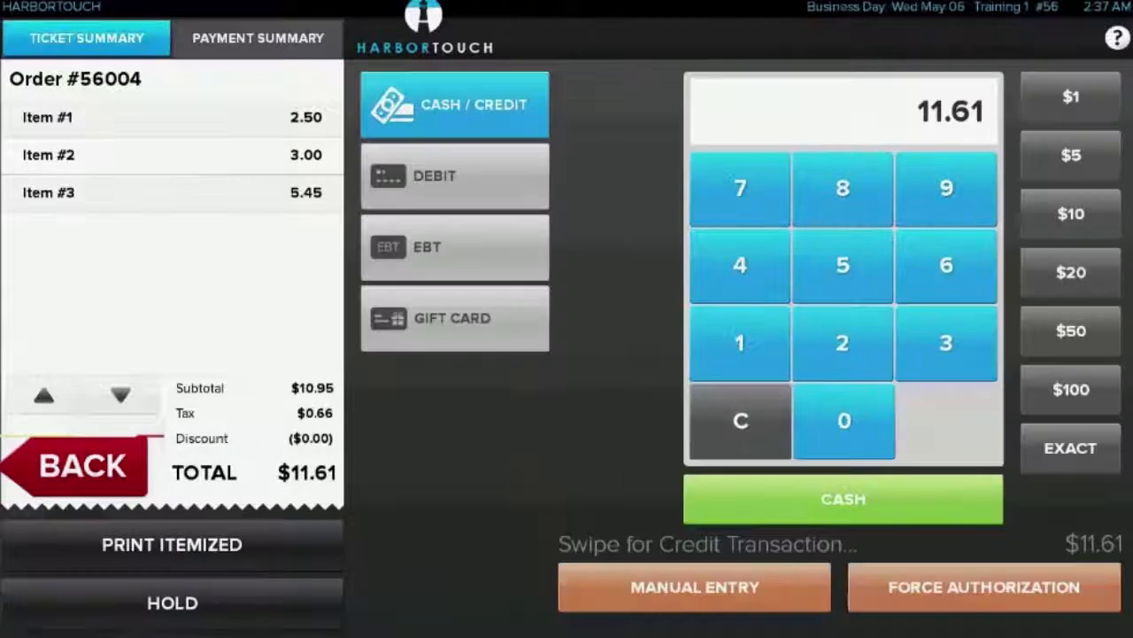
left_click(843, 499)
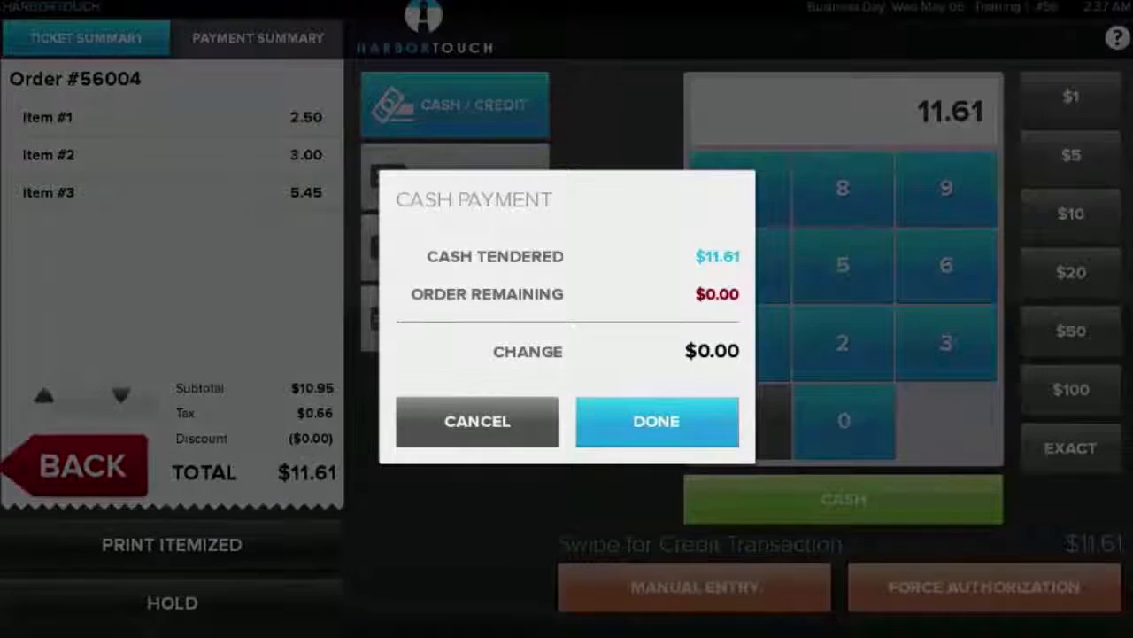
left_click(656, 421)
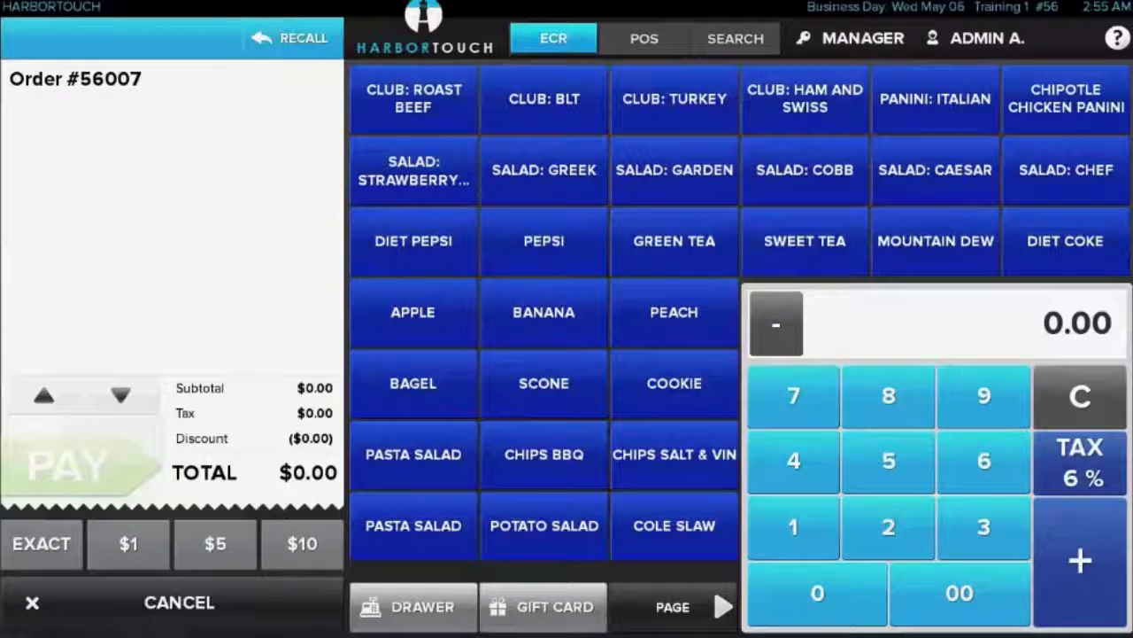
Ring up a Pepsi, a Peach, a Chocolate Chip Cookie and a keyed-in 3.50 item on the new order
left_click(544, 241)
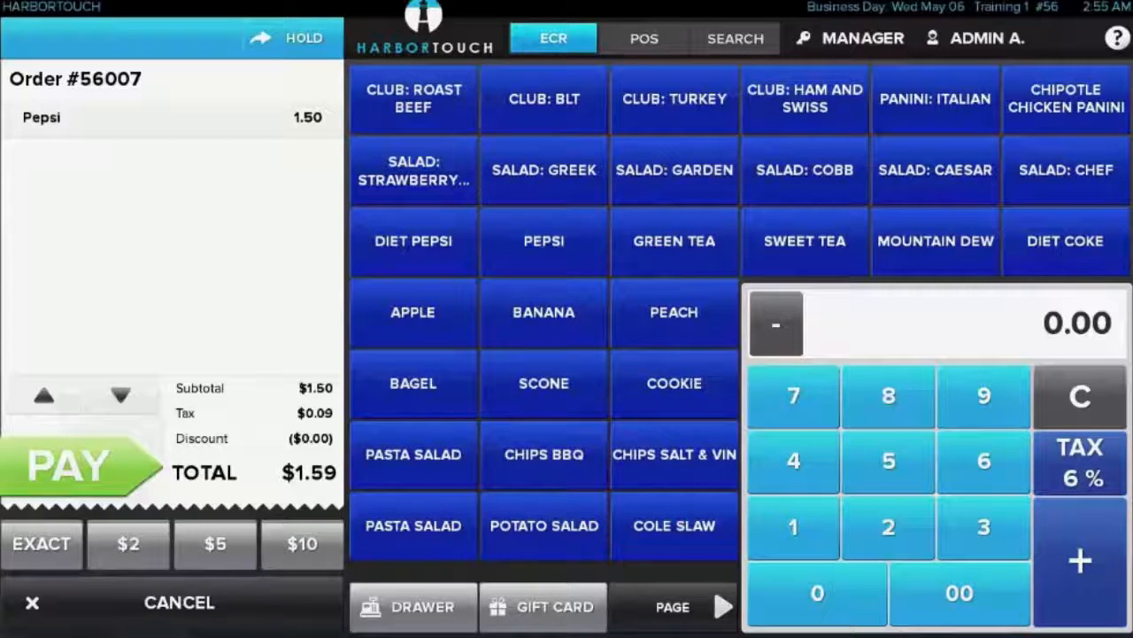
left_click(674, 382)
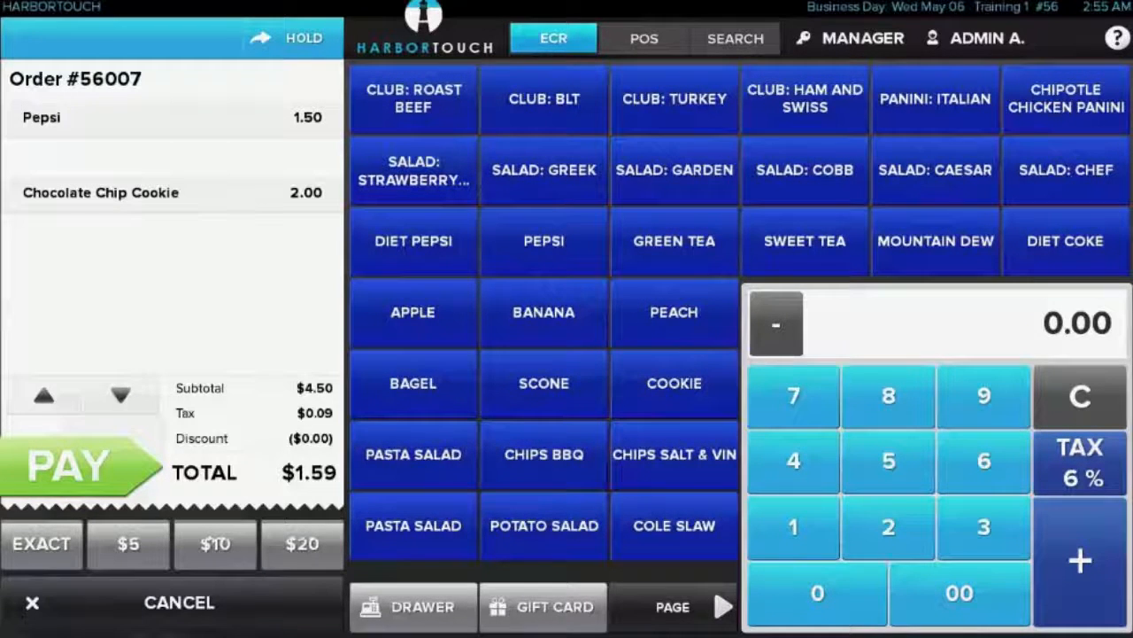
left_click(983, 527)
left_click(888, 460)
left_click(1079, 560)
Add keyed-in items of 4.00 and 6.00 and a Cole Slaw to the order
left_click(793, 460)
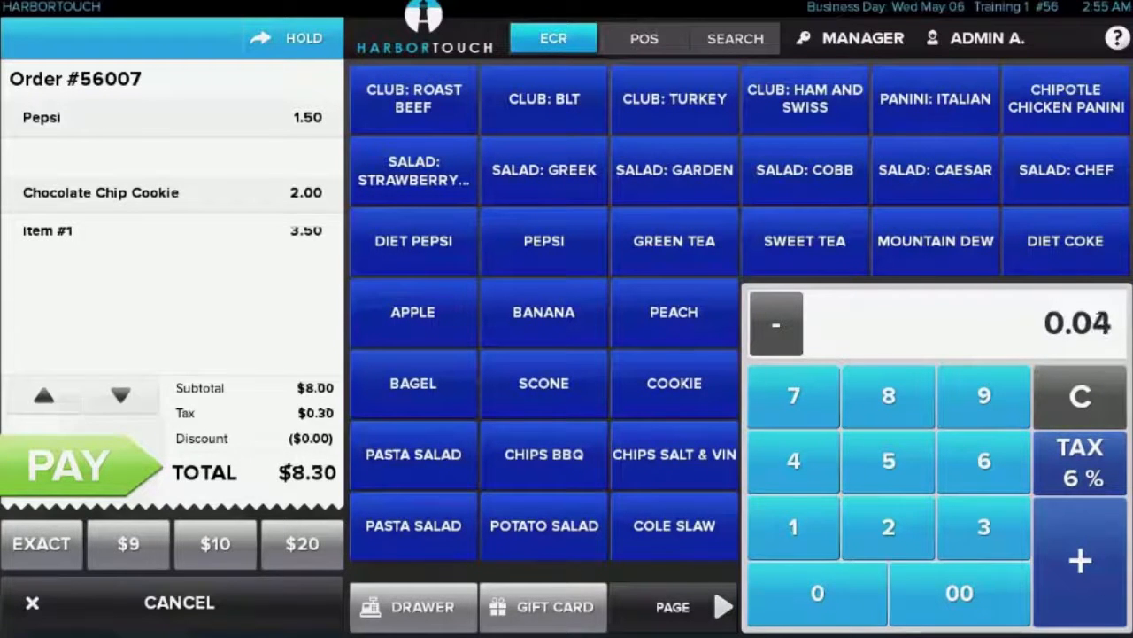
left_click(959, 592)
left_click(1080, 559)
left_click(983, 461)
left_click(959, 592)
left_click(1080, 560)
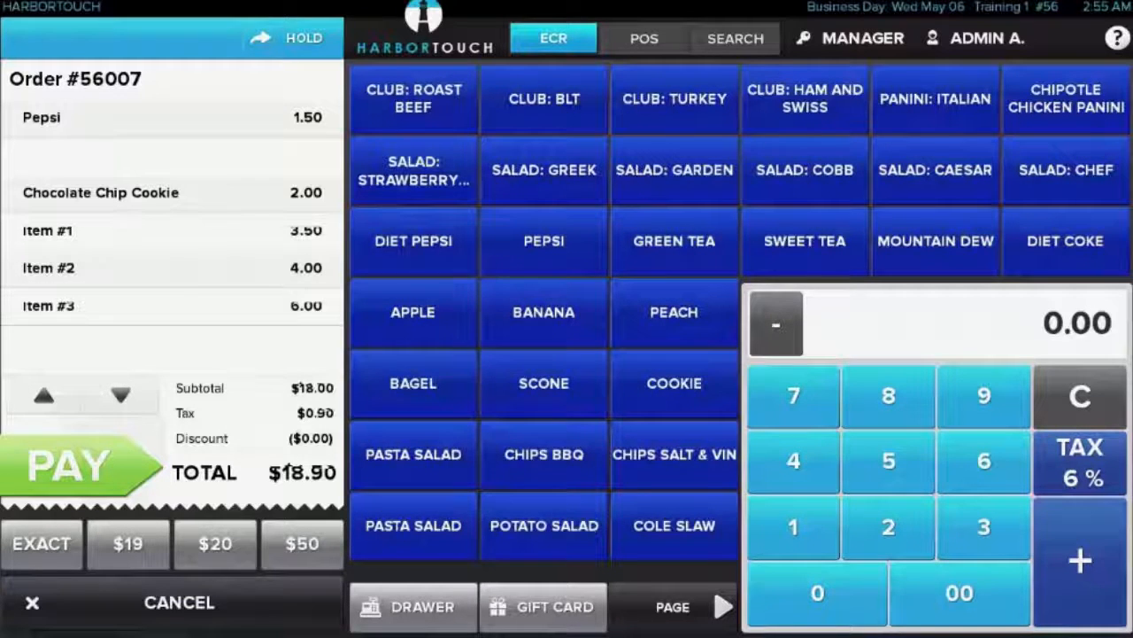
left_click(674, 525)
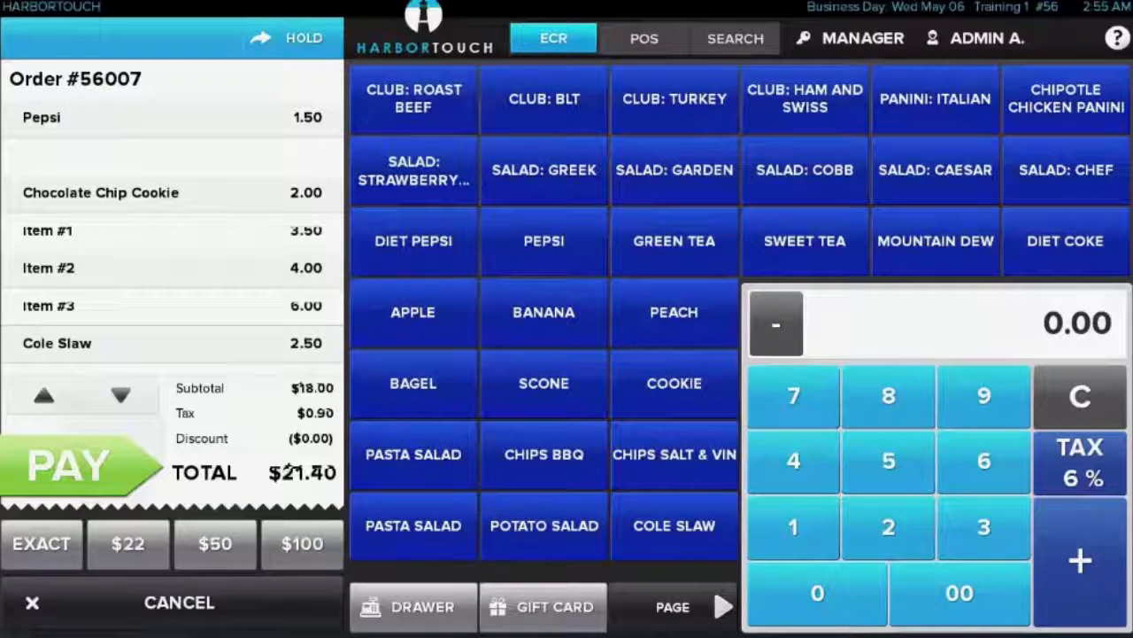
Pay the order in cash with the exact amount and finish the sale
left_click(68, 465)
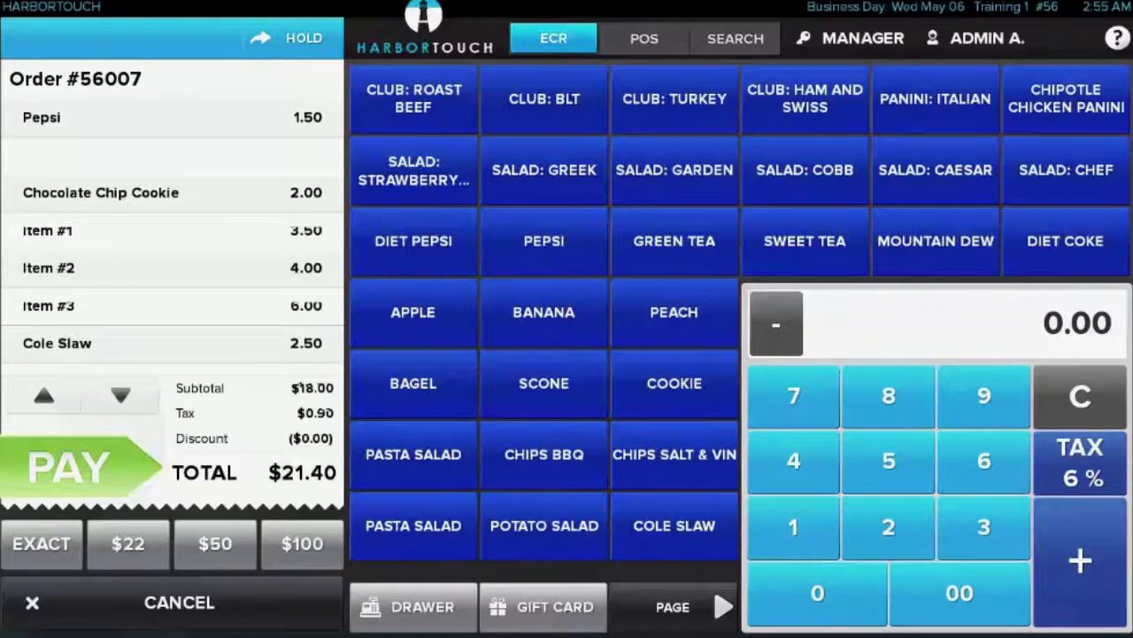
left_click(843, 498)
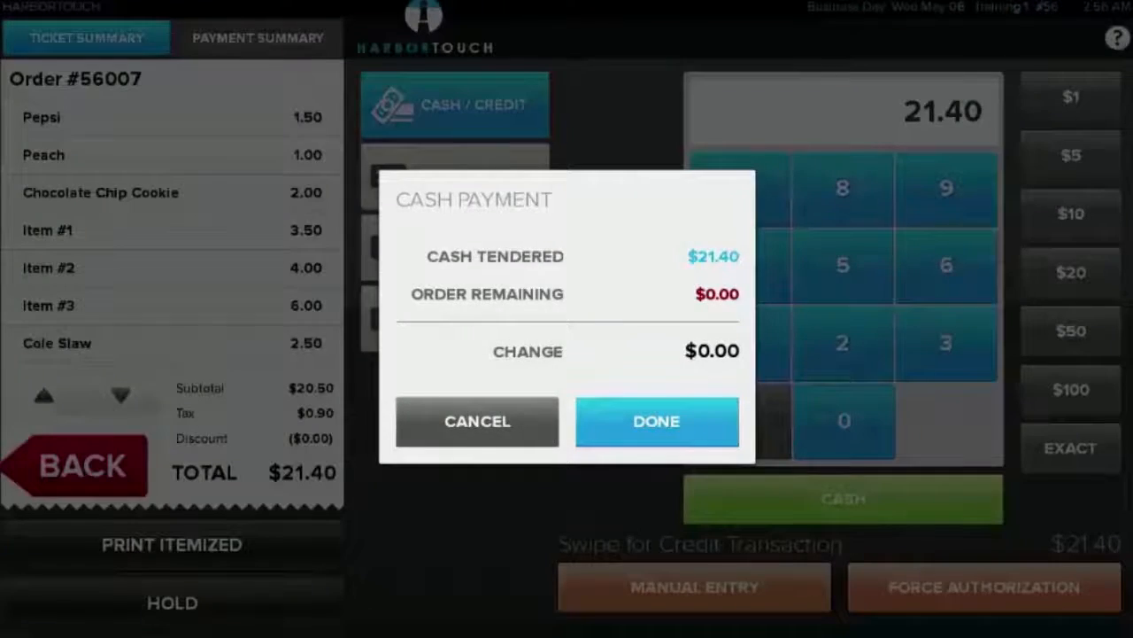
left_click(658, 419)
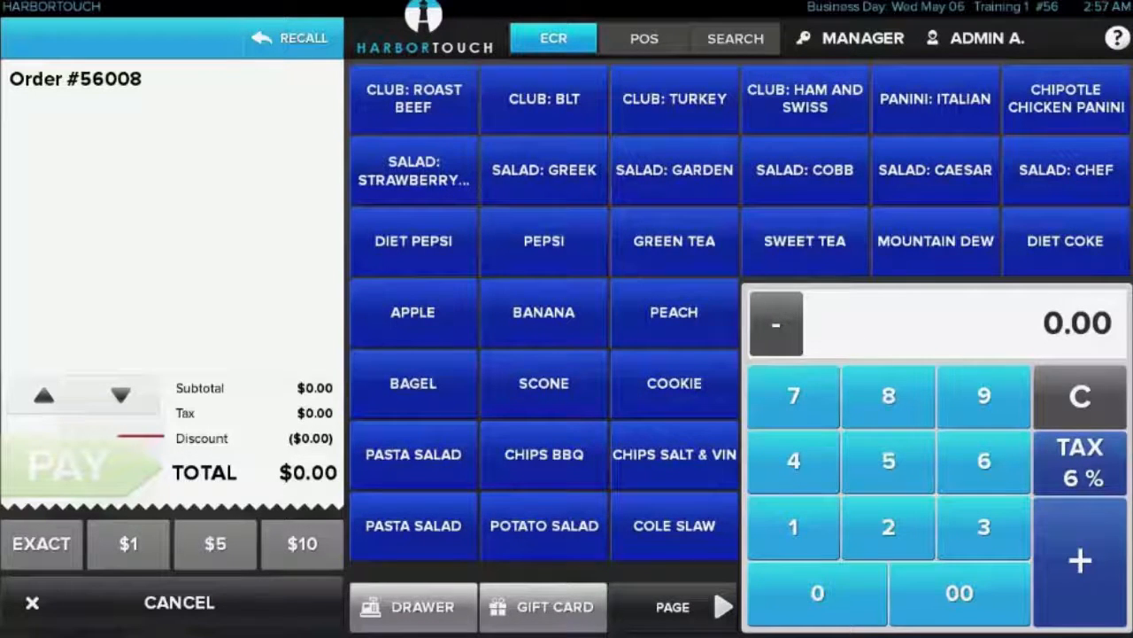
left_click(723, 606)
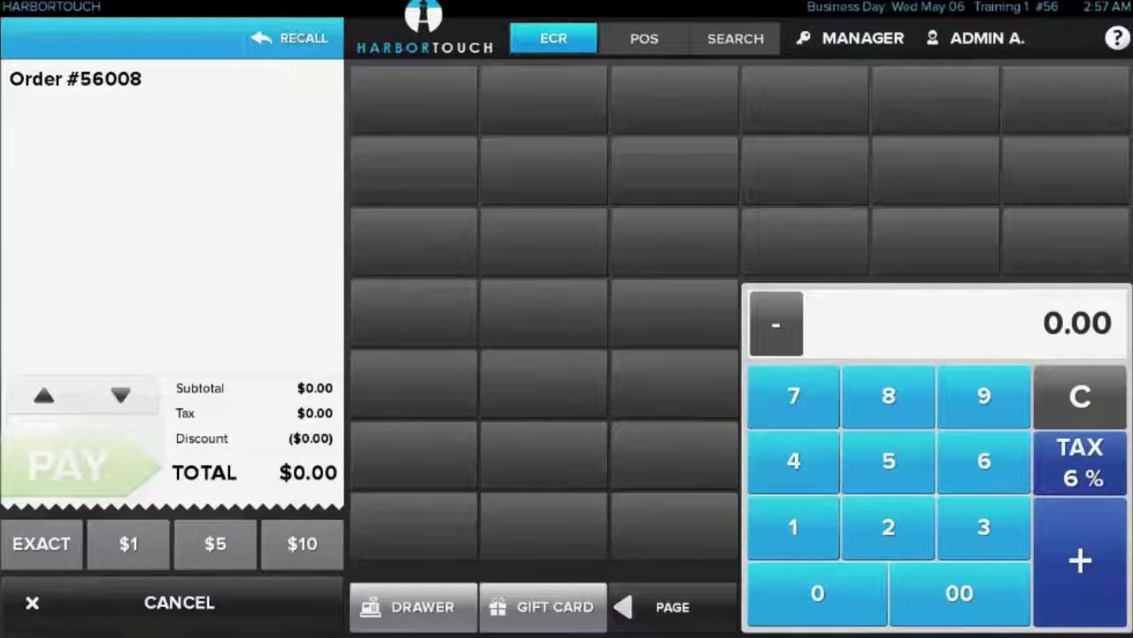
left_click(623, 606)
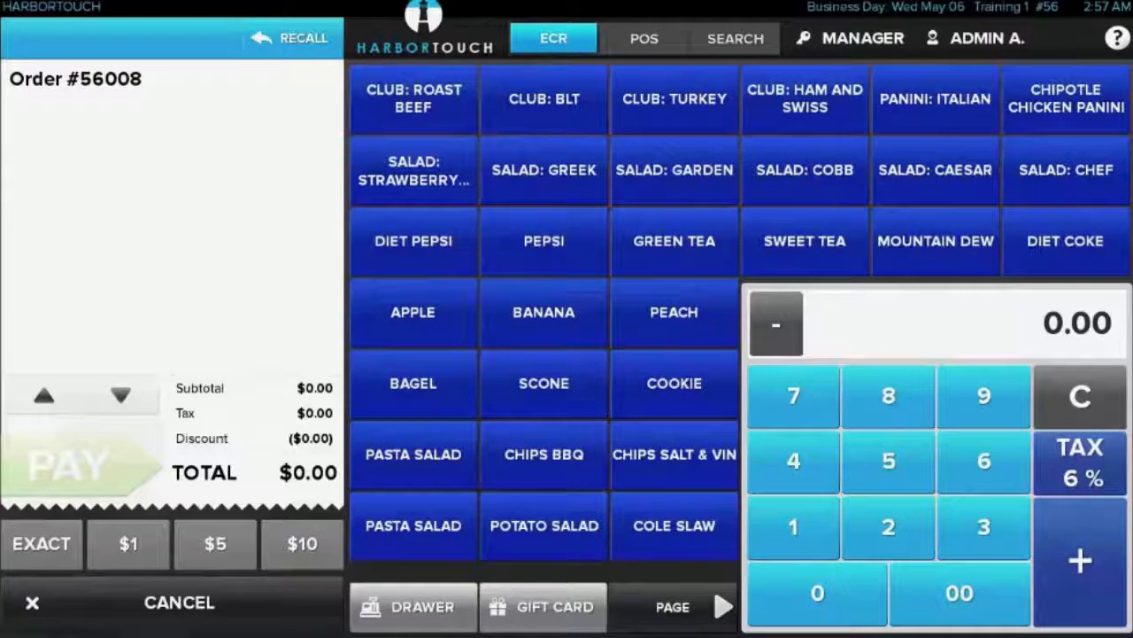
Enter the button edit mode for the ECR screen and change the Banana button's color to yellow
left_click(852, 39)
left_click(850, 239)
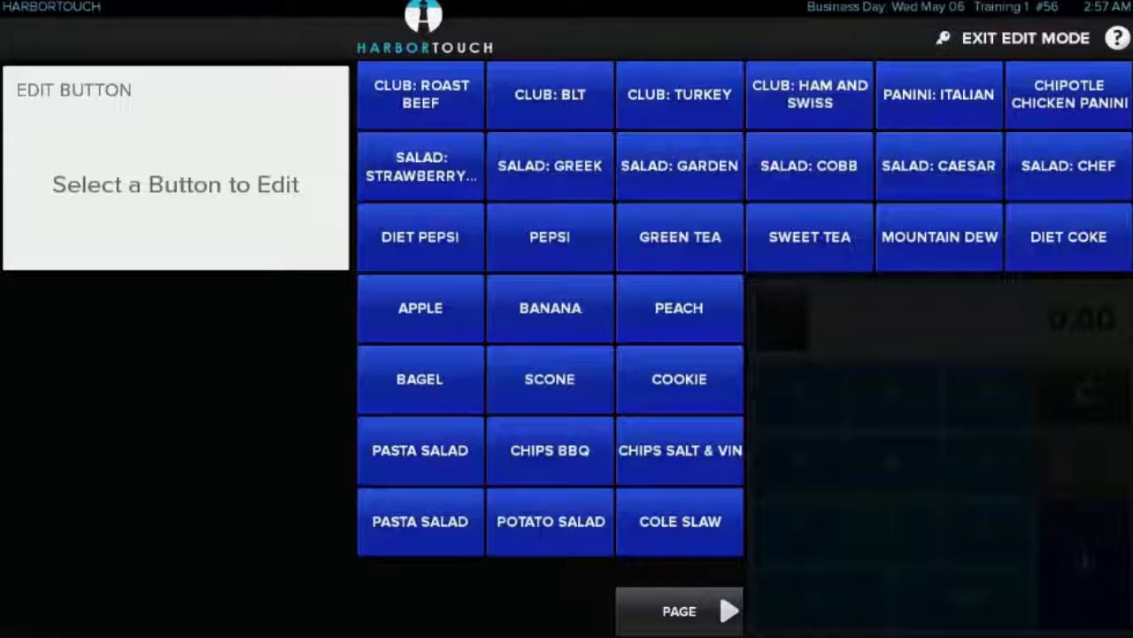
left_click(550, 307)
left_click(312, 229)
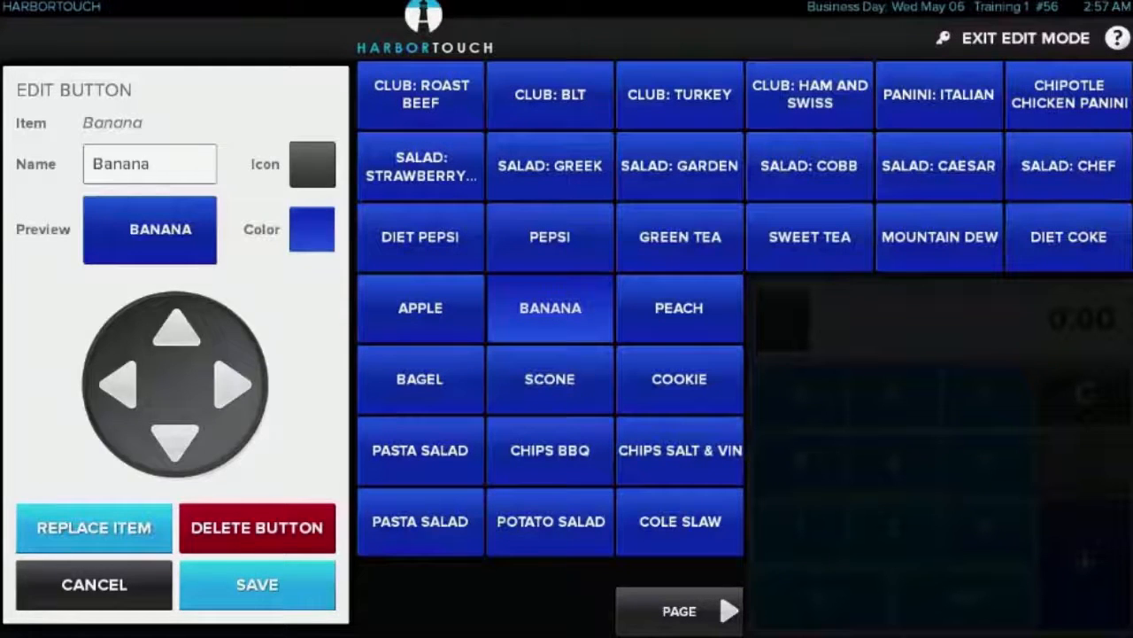
left_click(209, 212)
left_click(258, 282)
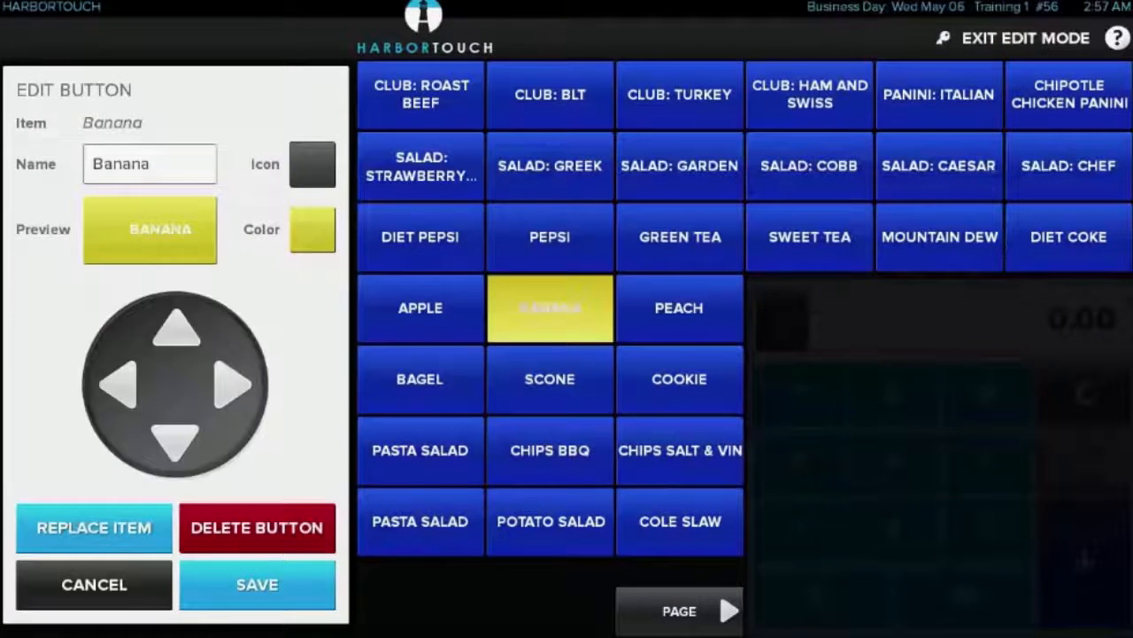
Move the Banana button to the last slot of the third column and delete it from the layout
left_click(233, 384)
left_click(175, 434)
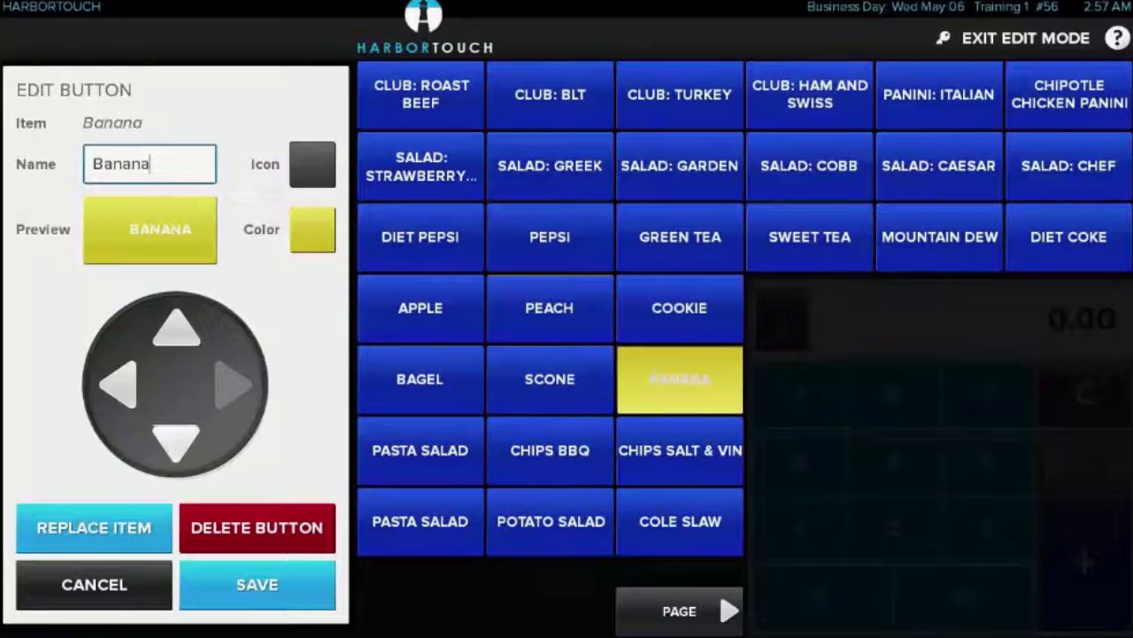
left_click(175, 434)
left_click(175, 434)
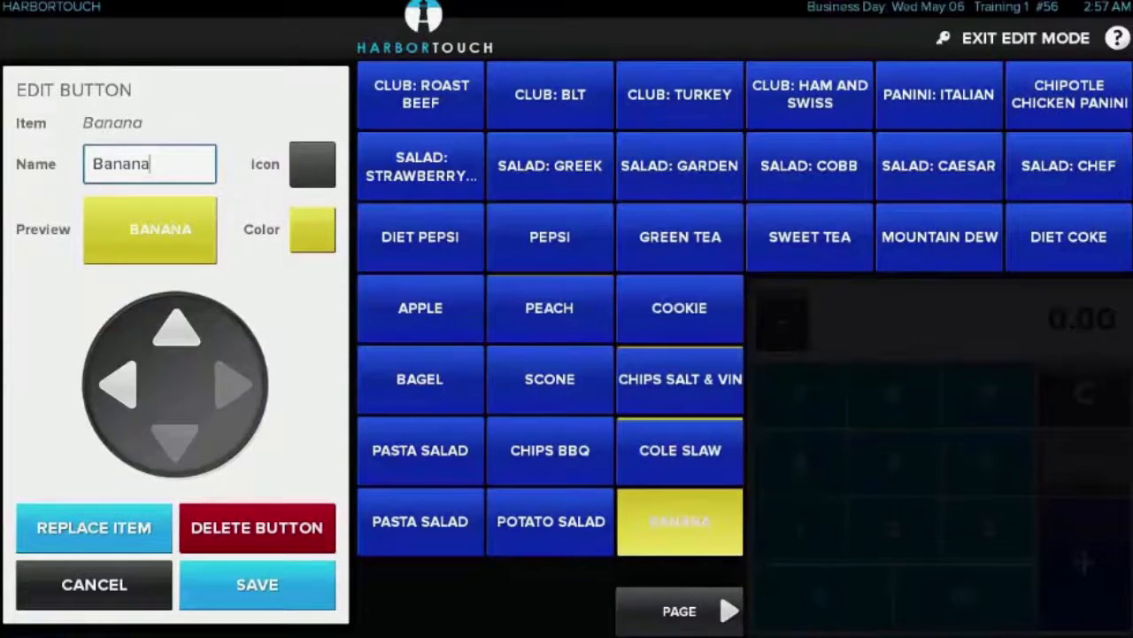
left_click(256, 528)
left_click(257, 584)
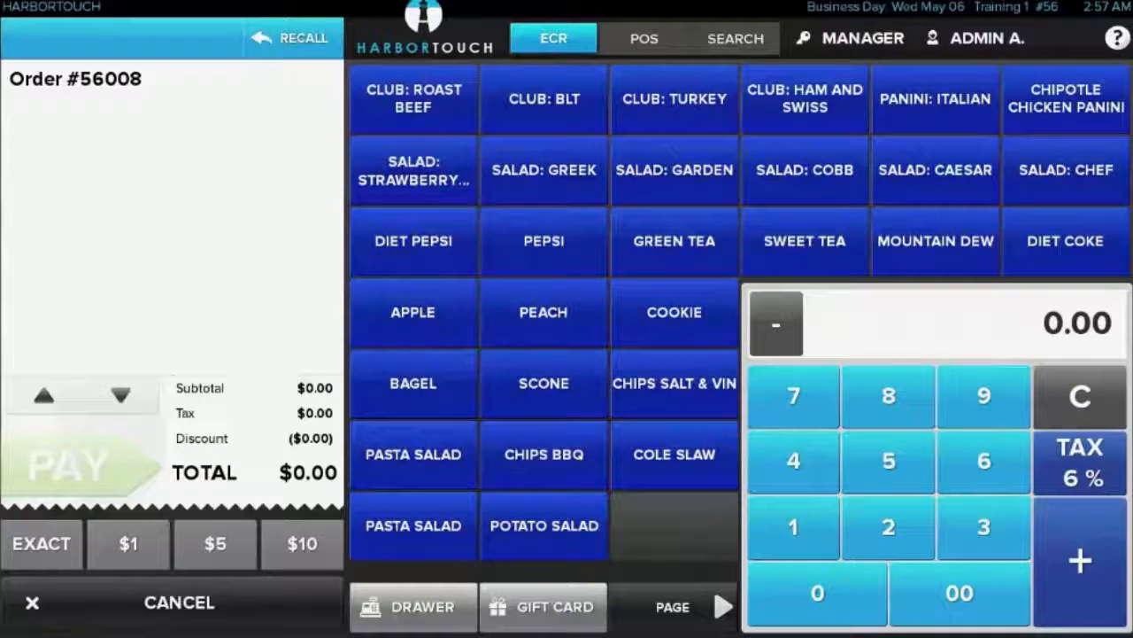
Switch to POS mode and look through the Soda item pages and the list of departments
left_click(644, 38)
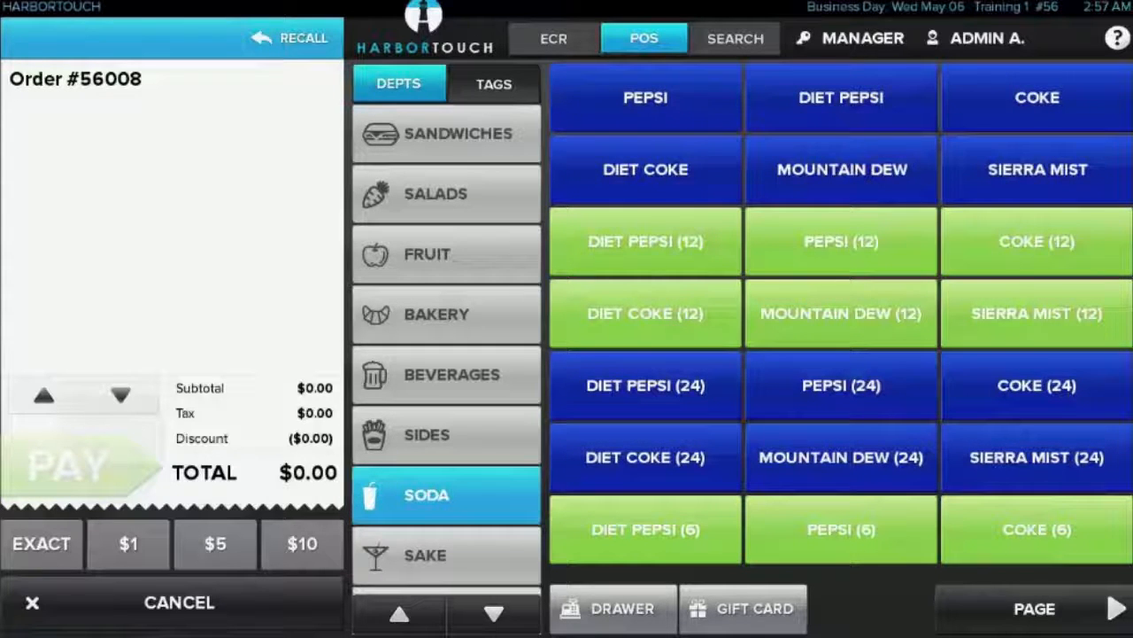
left_click(1034, 608)
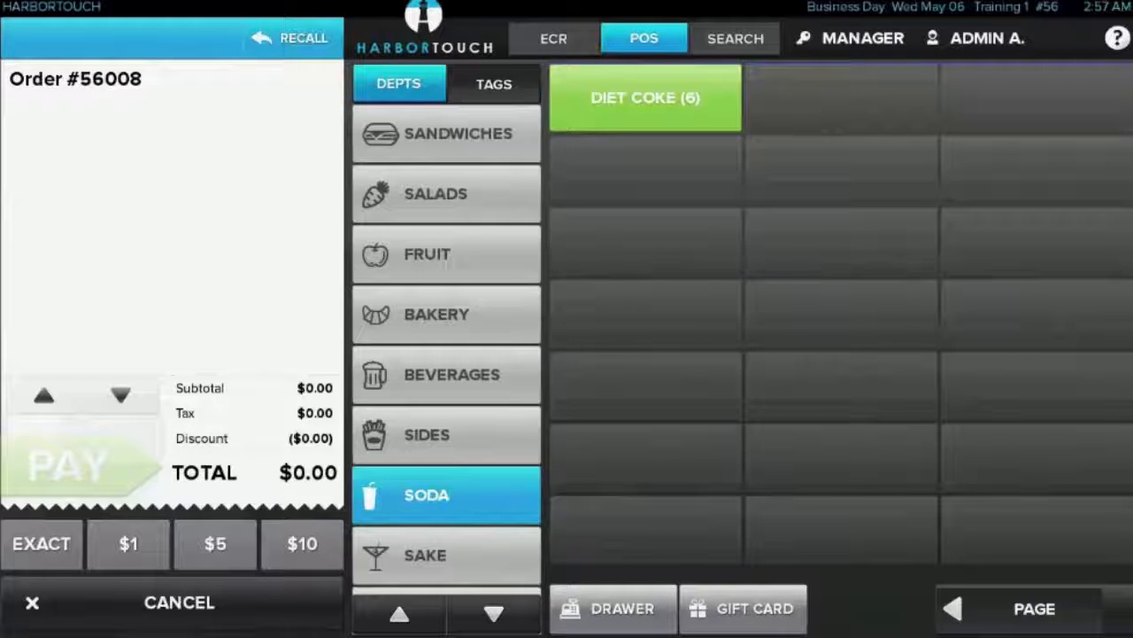
left_click(952, 609)
left_click(494, 612)
left_click(494, 613)
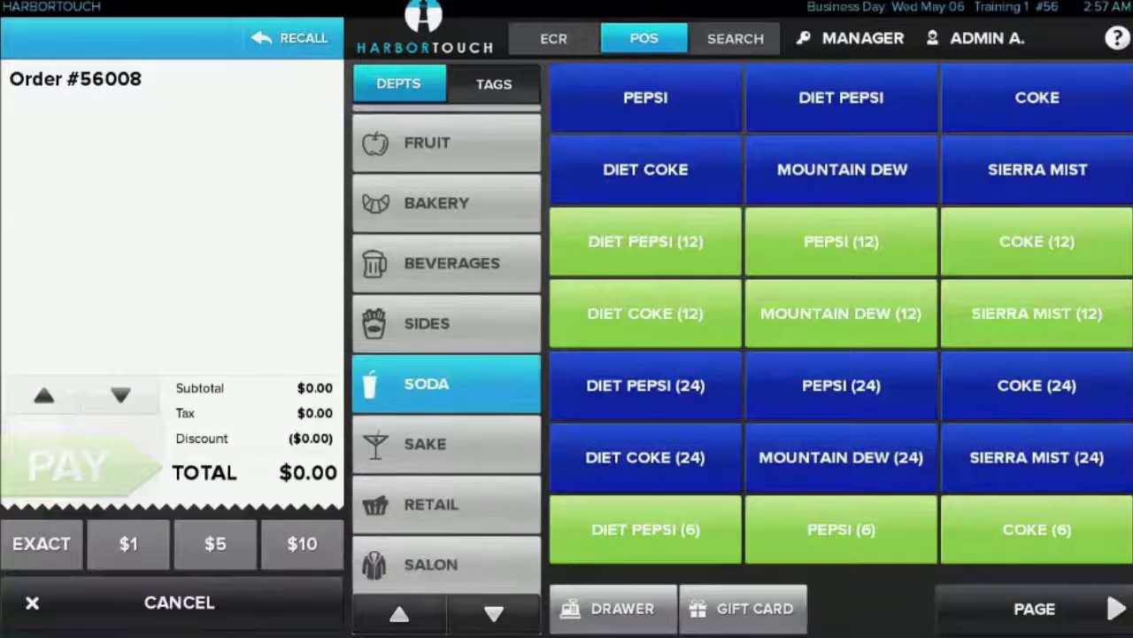
left_click(399, 612)
left_click(399, 613)
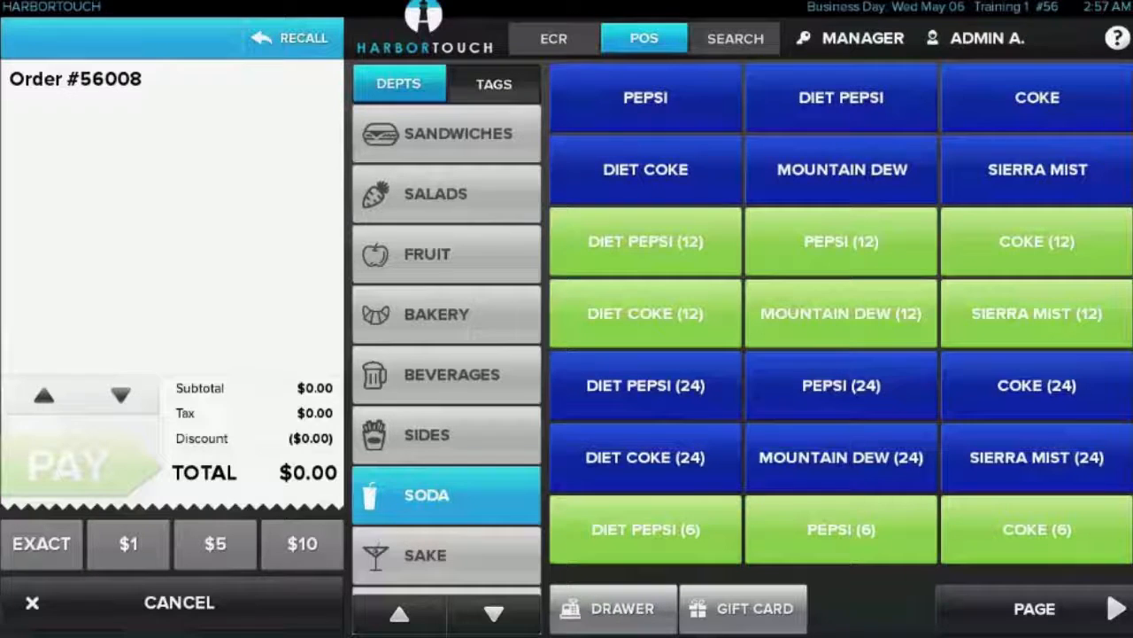
Browse items by tag, viewing the Monday, Tuesday, Wednesday and Thursday Specials
left_click(495, 84)
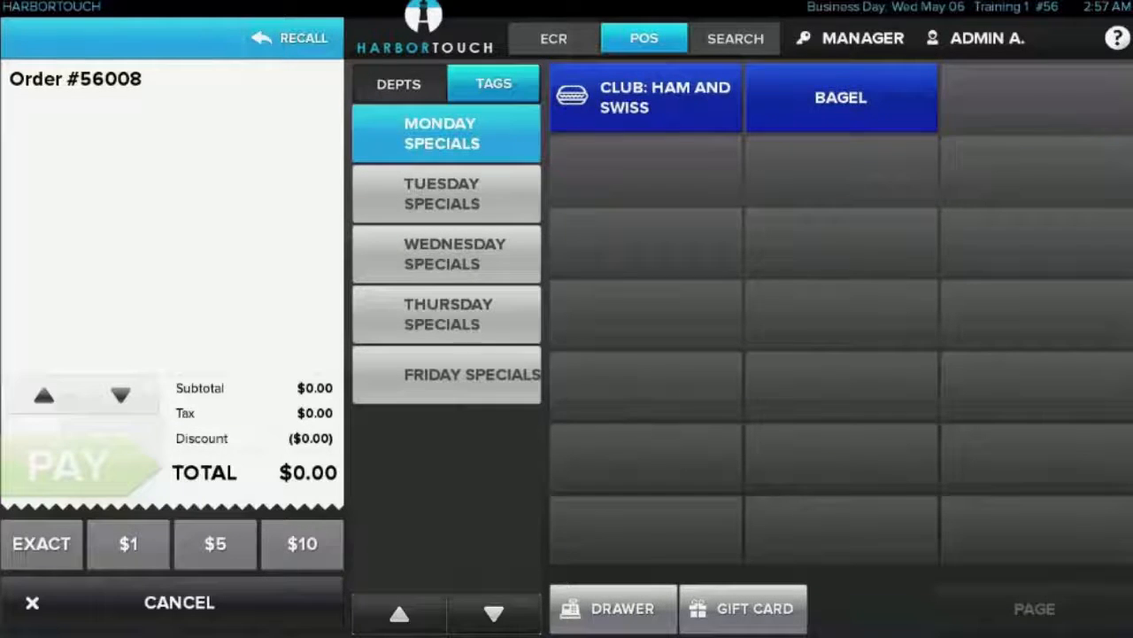
left_click(447, 194)
left_click(446, 254)
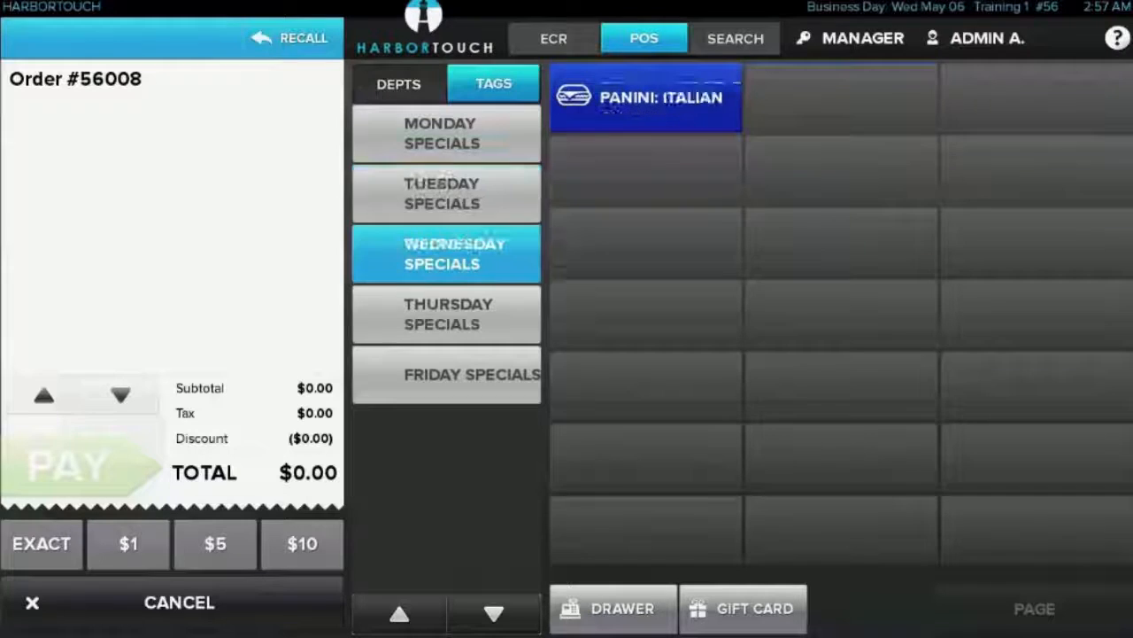
left_click(446, 315)
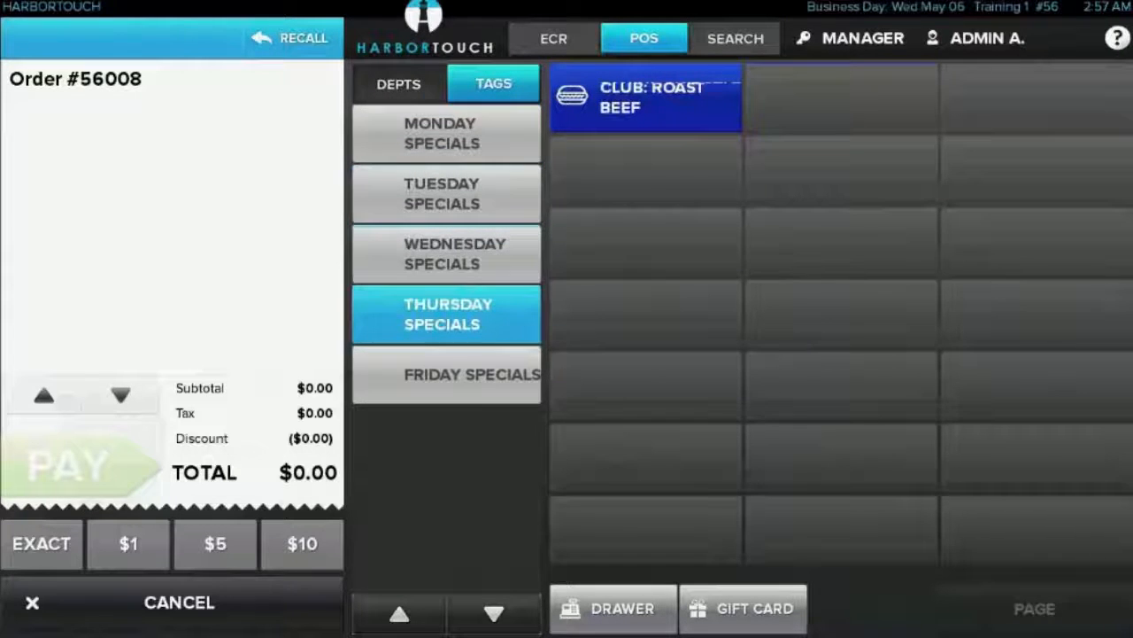
Search the items for "di" and return to POS mode
left_click(735, 38)
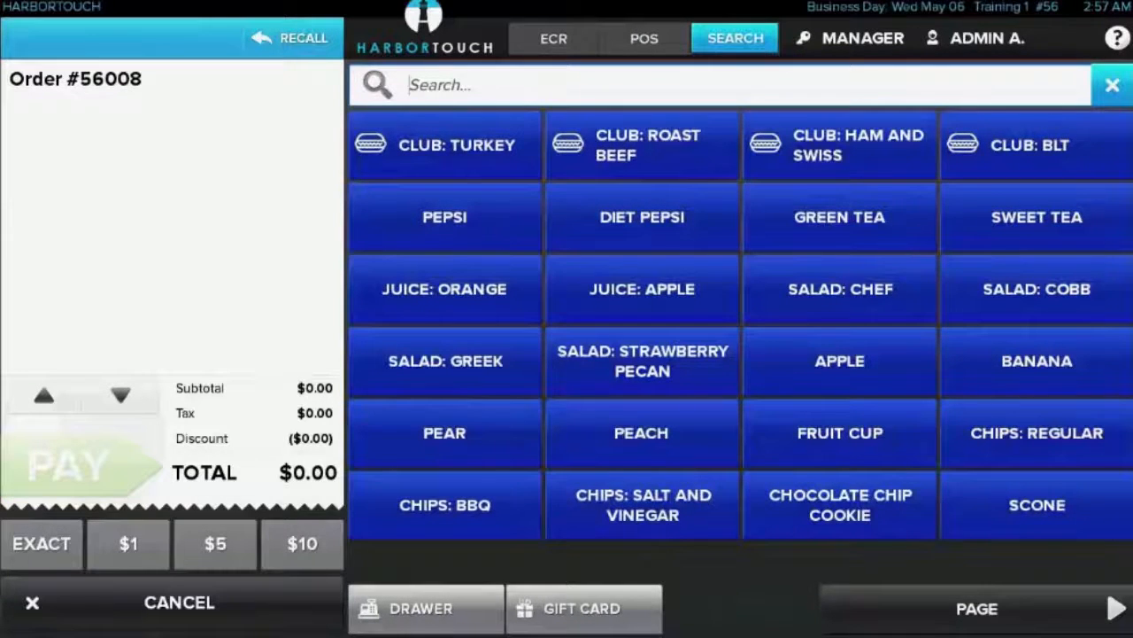
type("di")
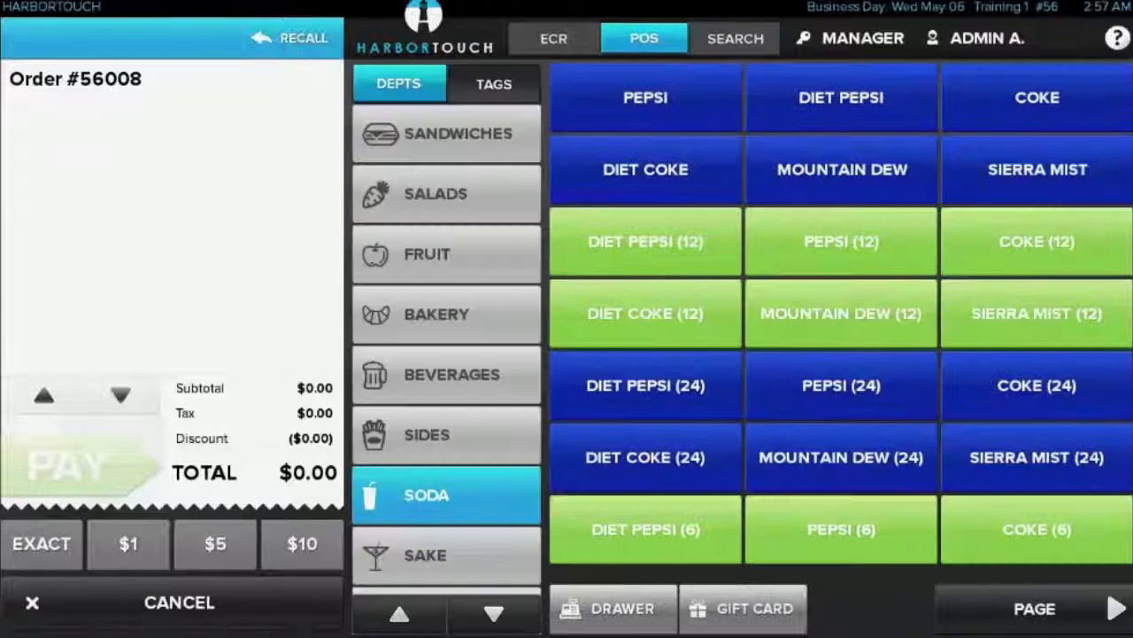
left_click(644, 38)
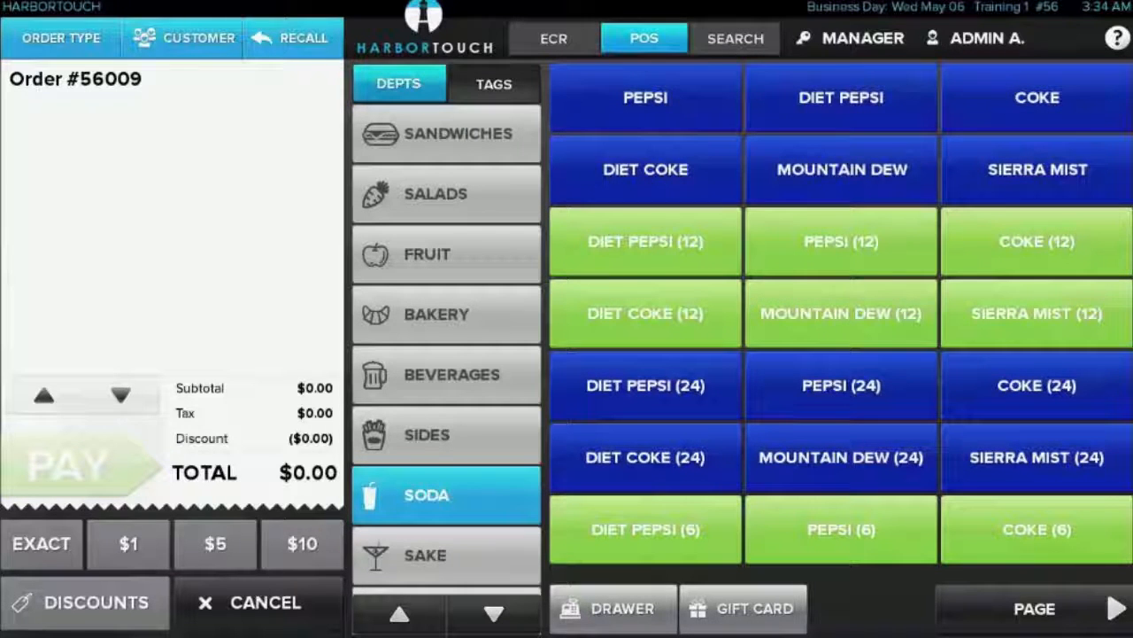
Assign the seventh customer in the customer list to the order and check the customer's other addresses
left_click(183, 37)
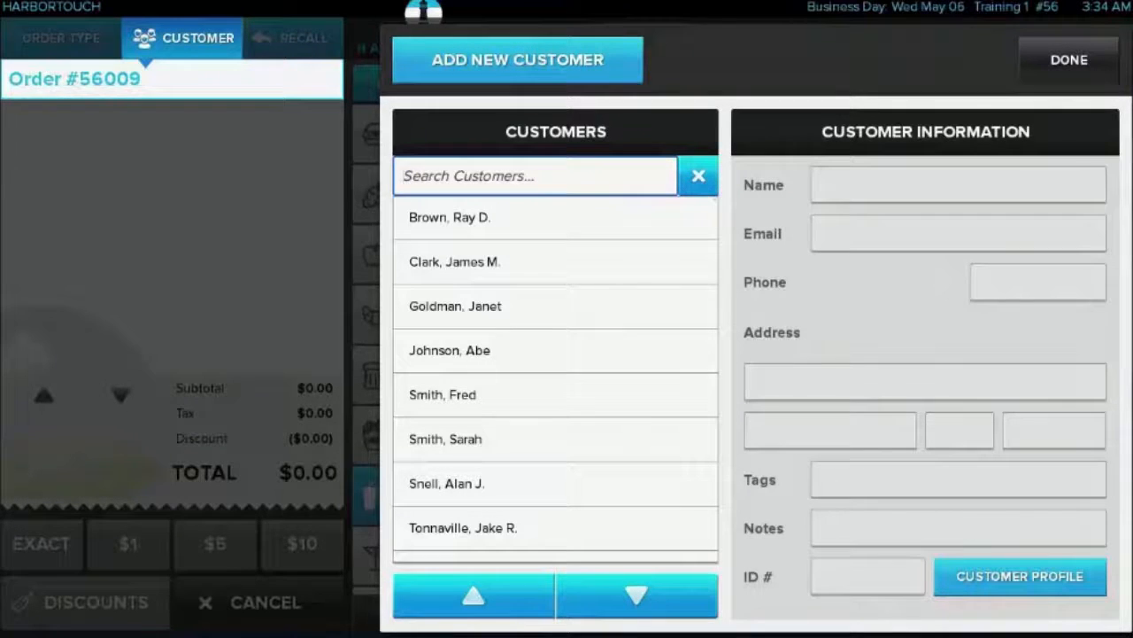
left_click(585, 484)
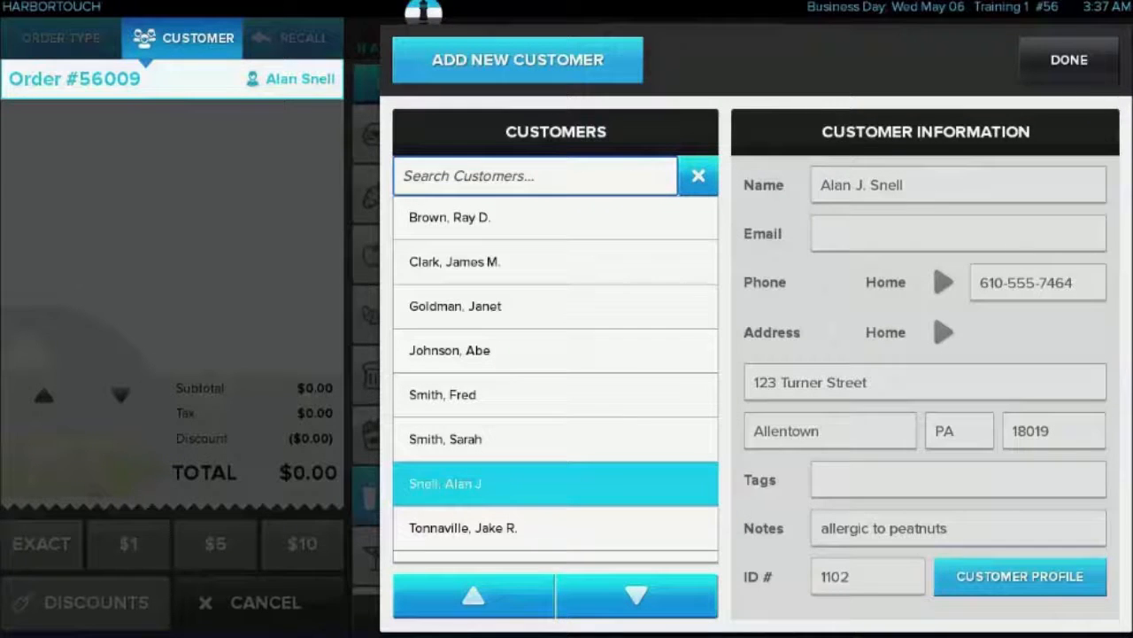
left_click(944, 332)
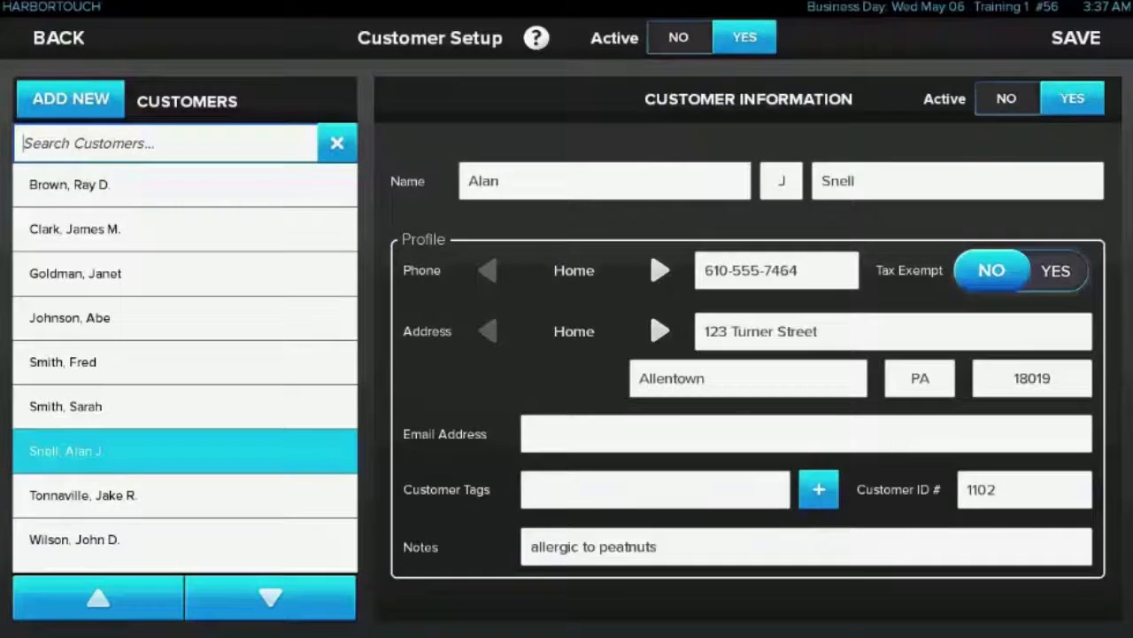
Fill in the customer's e-mail address in the customer setup profile
left_click(806, 433)
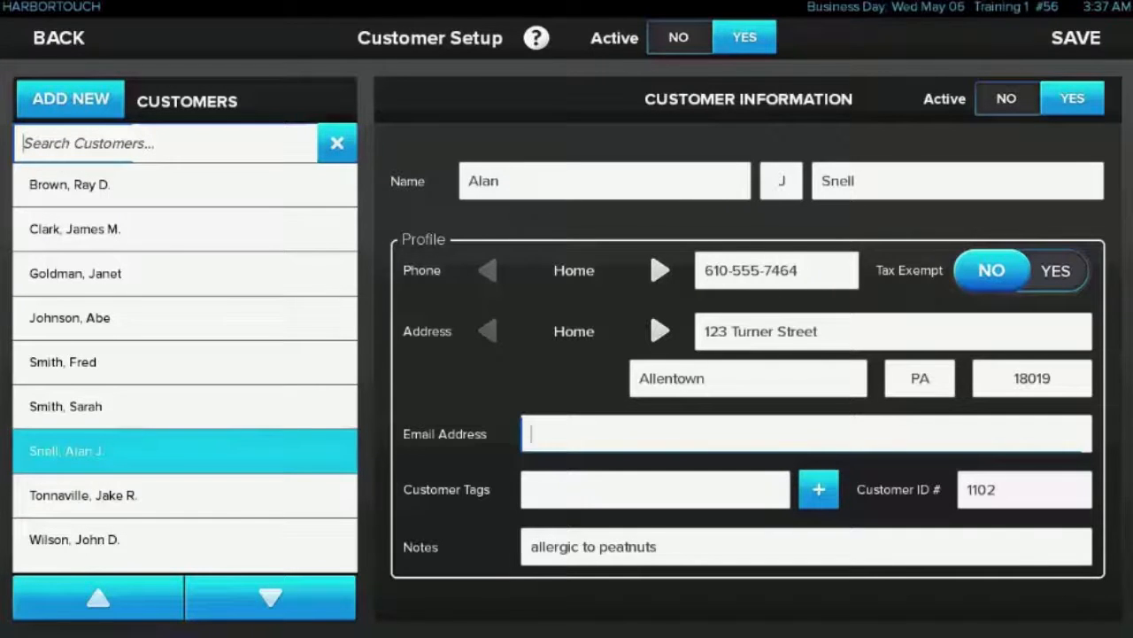
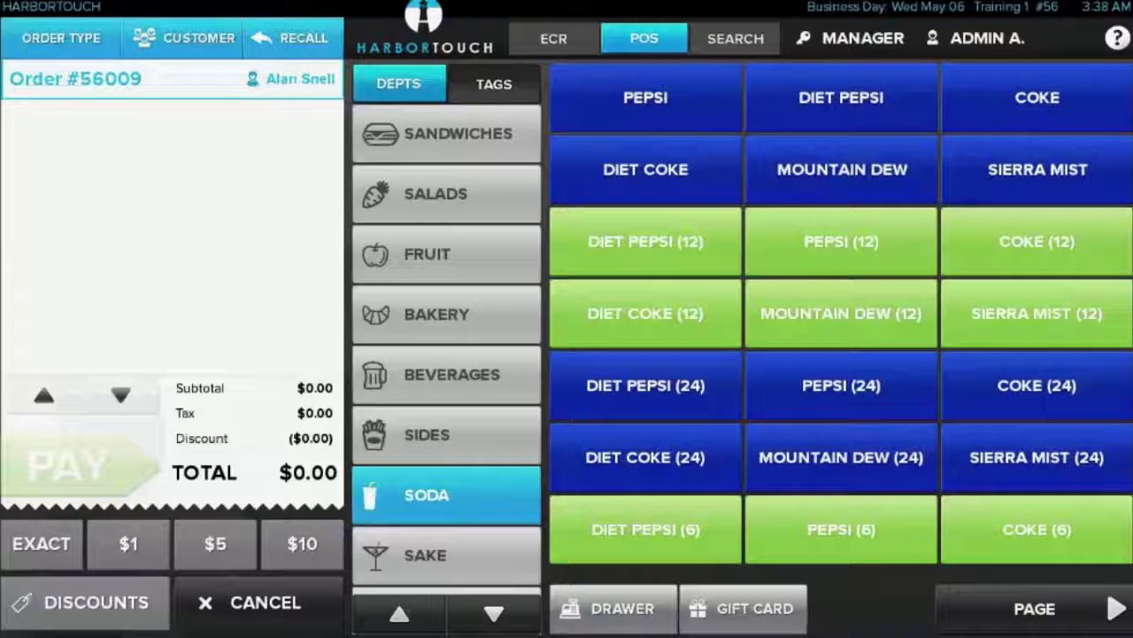
Add a Diet Pepsi to the order and check its item options
left_click(841, 98)
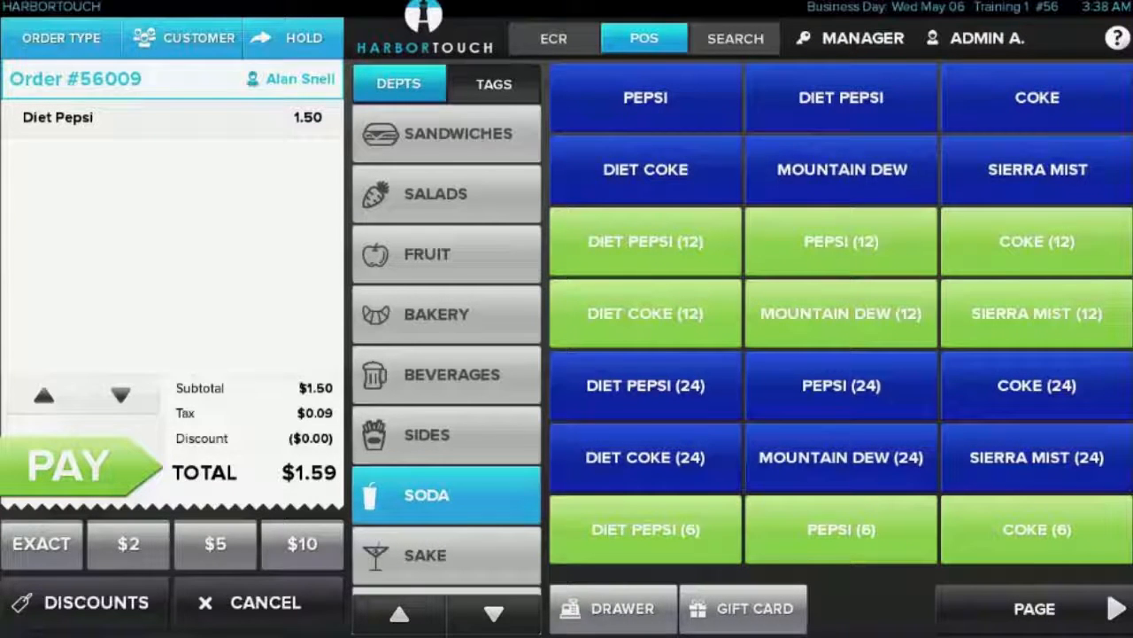
left_click(172, 118)
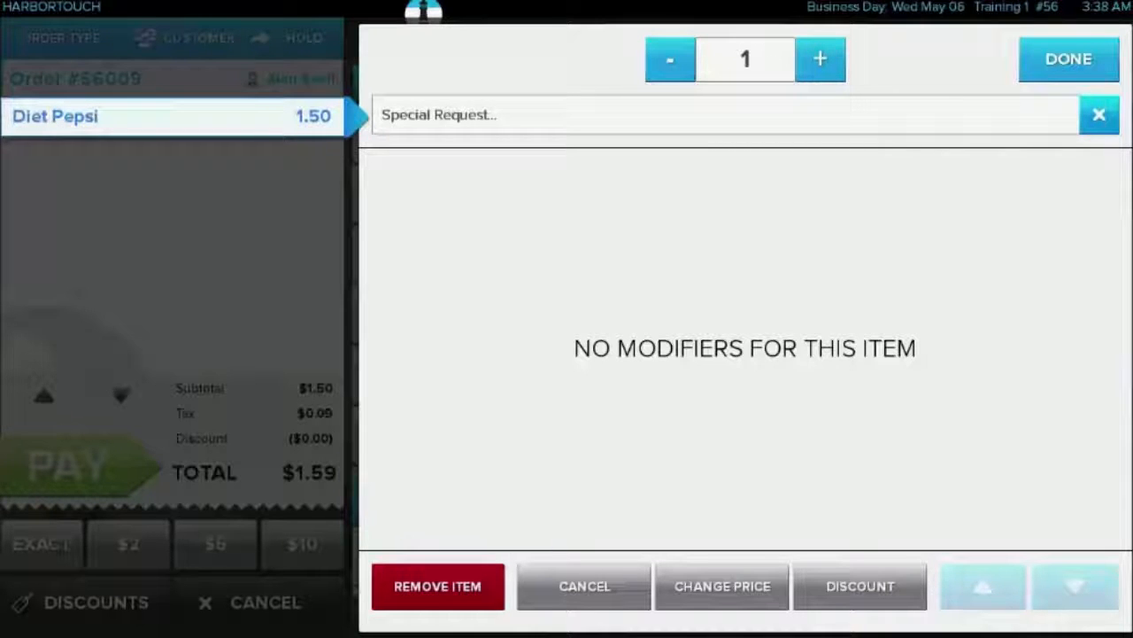
left_click(1069, 59)
Add a turkey club sandwich on wheat with tomato, onions, bacon and no black olives to the order
left_click(446, 134)
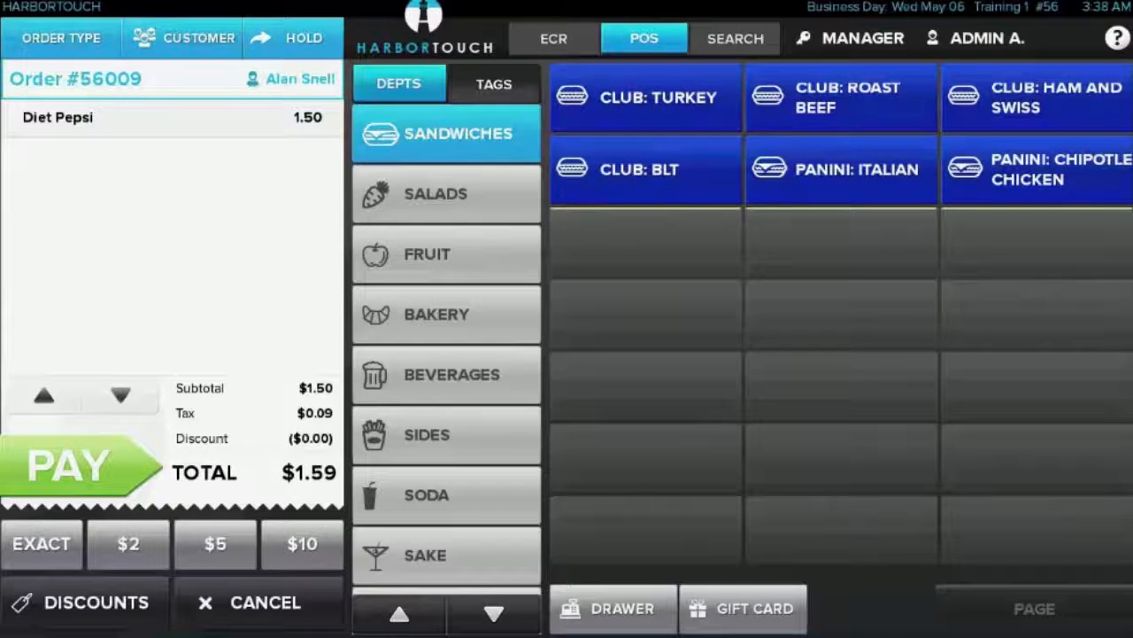
left_click(646, 98)
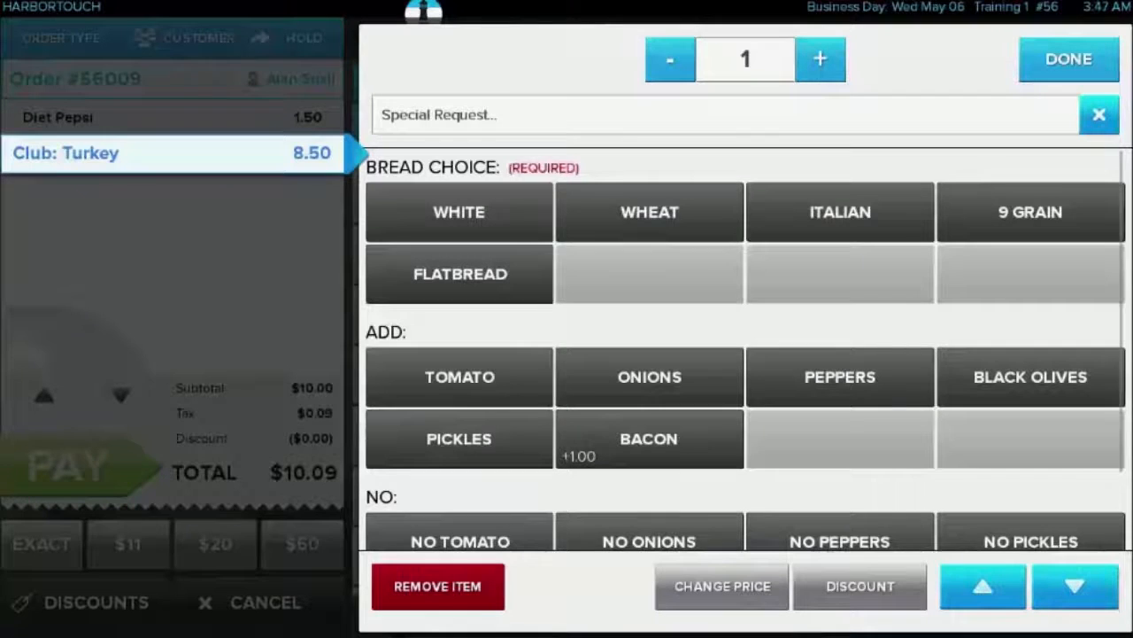
left_click(650, 212)
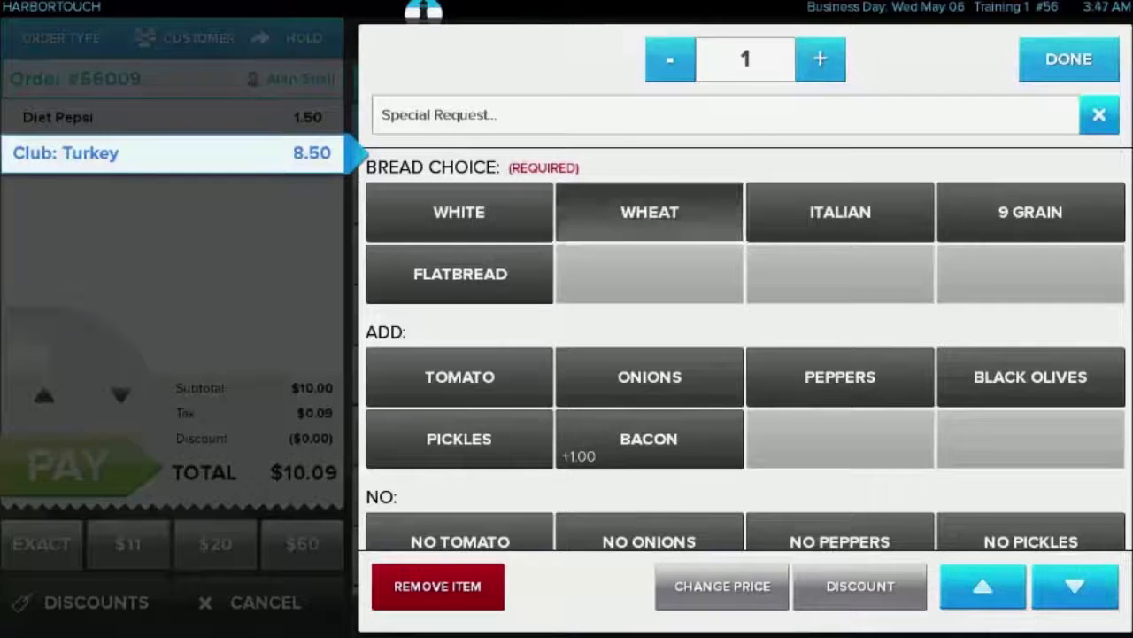
left_click(460, 376)
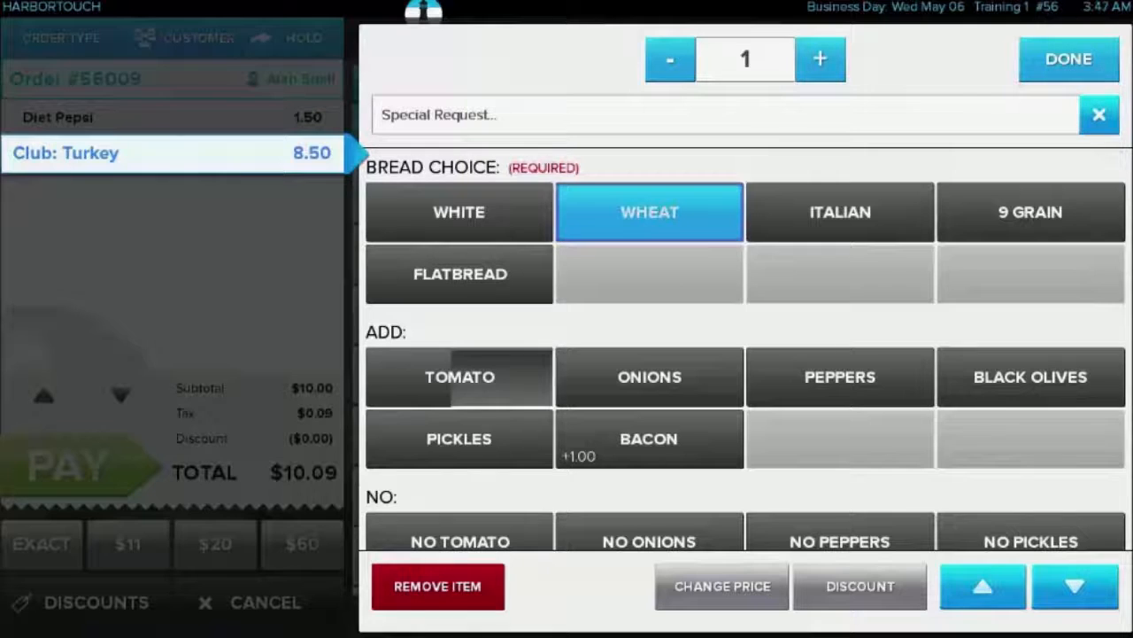
left_click(649, 376)
left_click(649, 438)
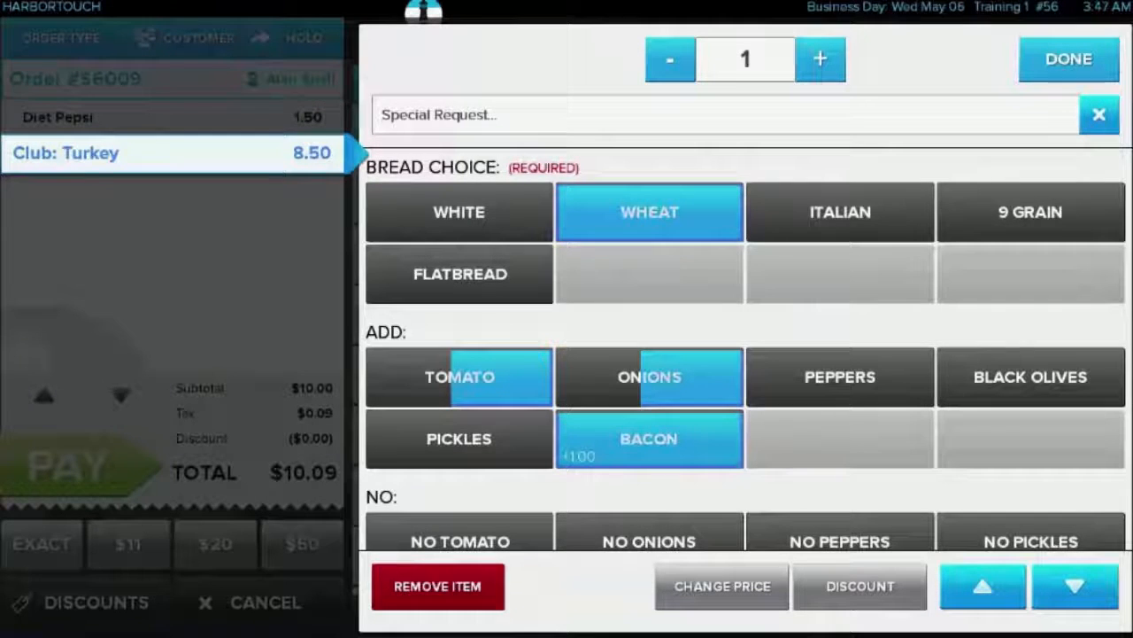
left_click(1075, 586)
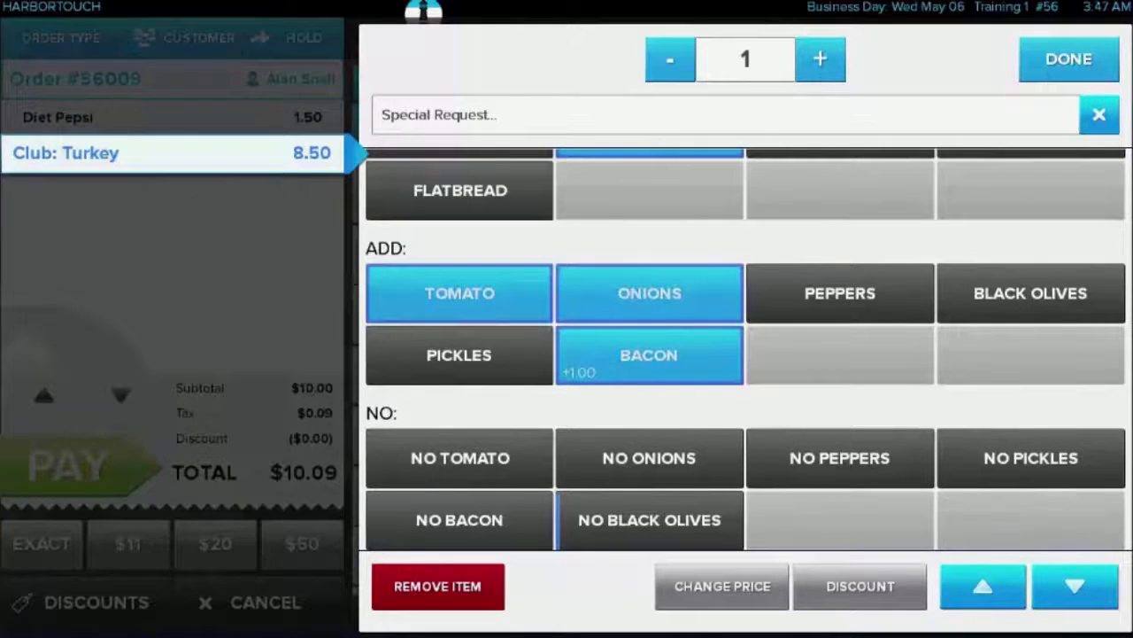
left_click(1069, 58)
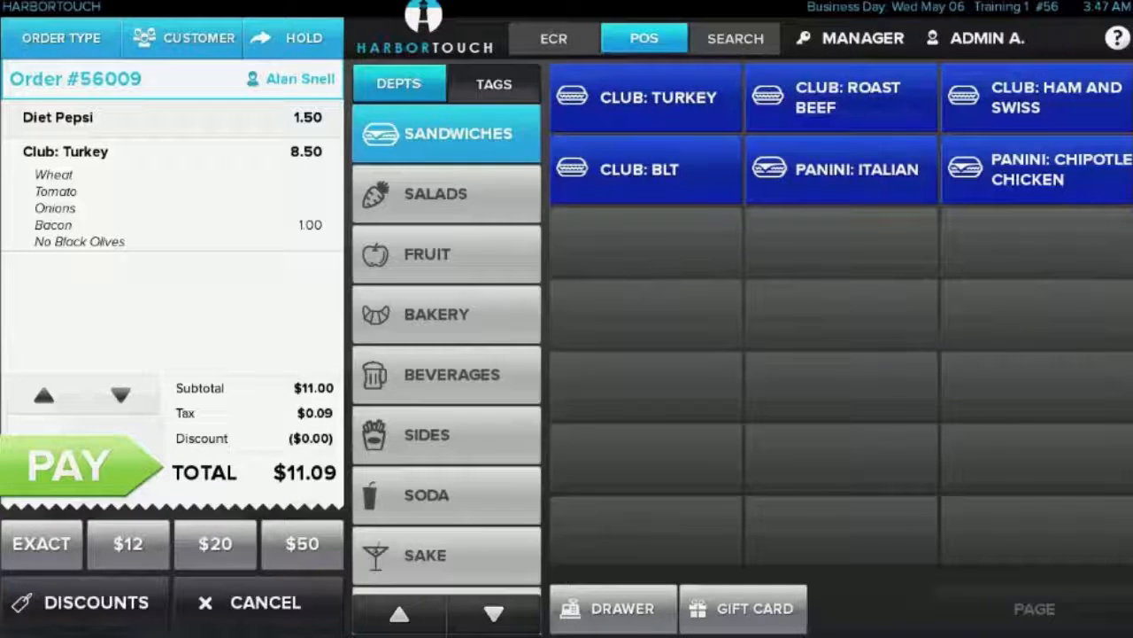
Add the special request "Cut off the crust" to the turkey club and set its quantity to 2
left_click(173, 193)
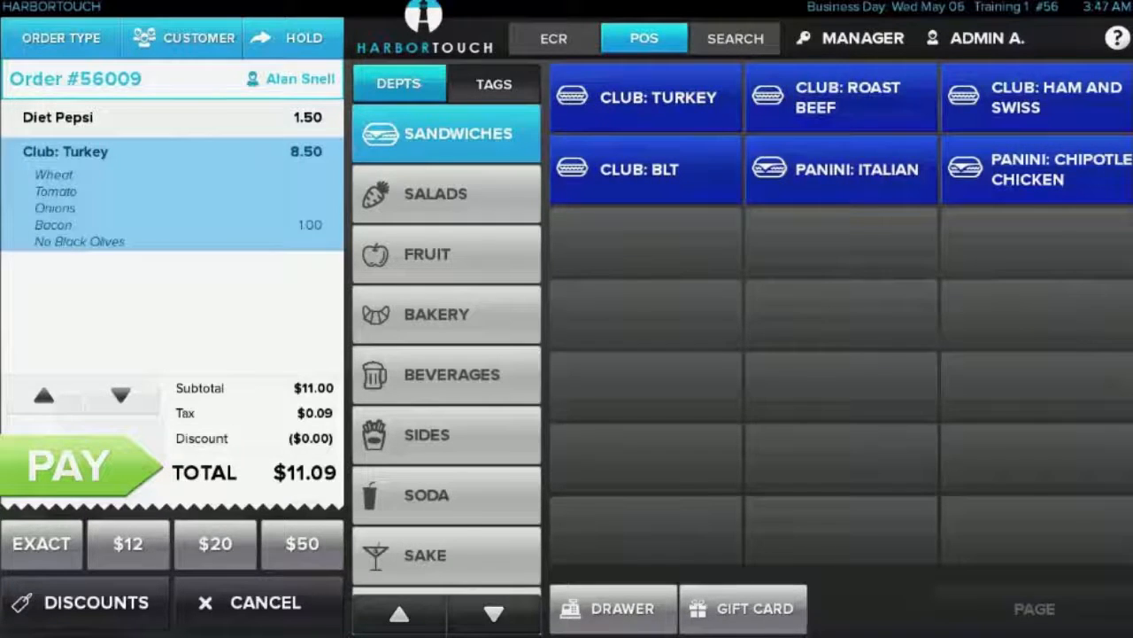
left_click(727, 116)
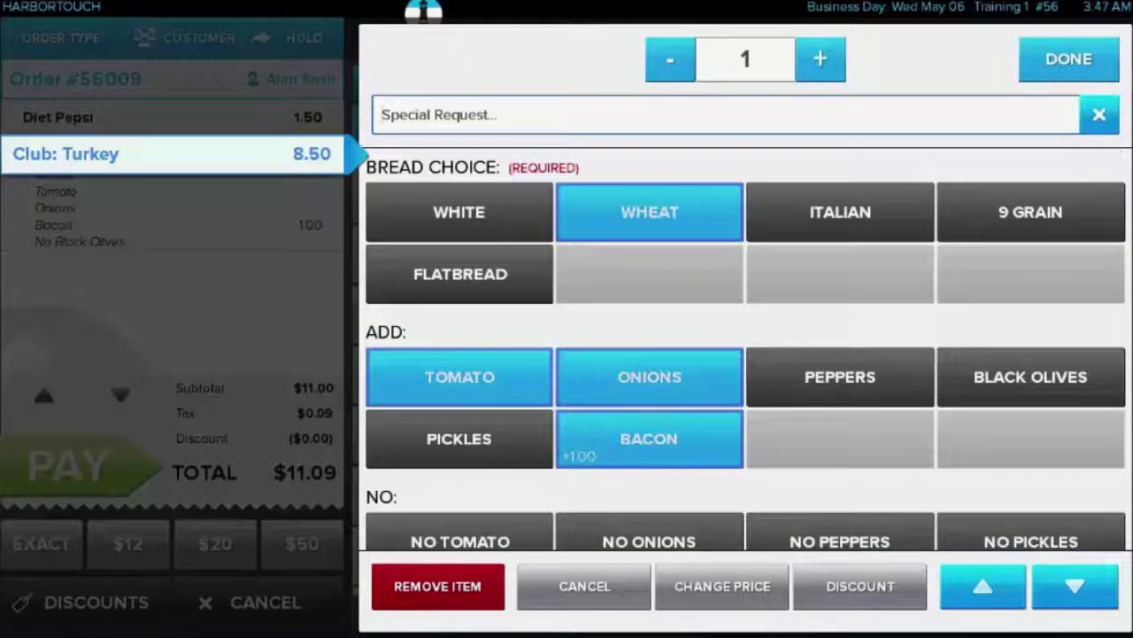
type("Cut a")
type("ff the crust")
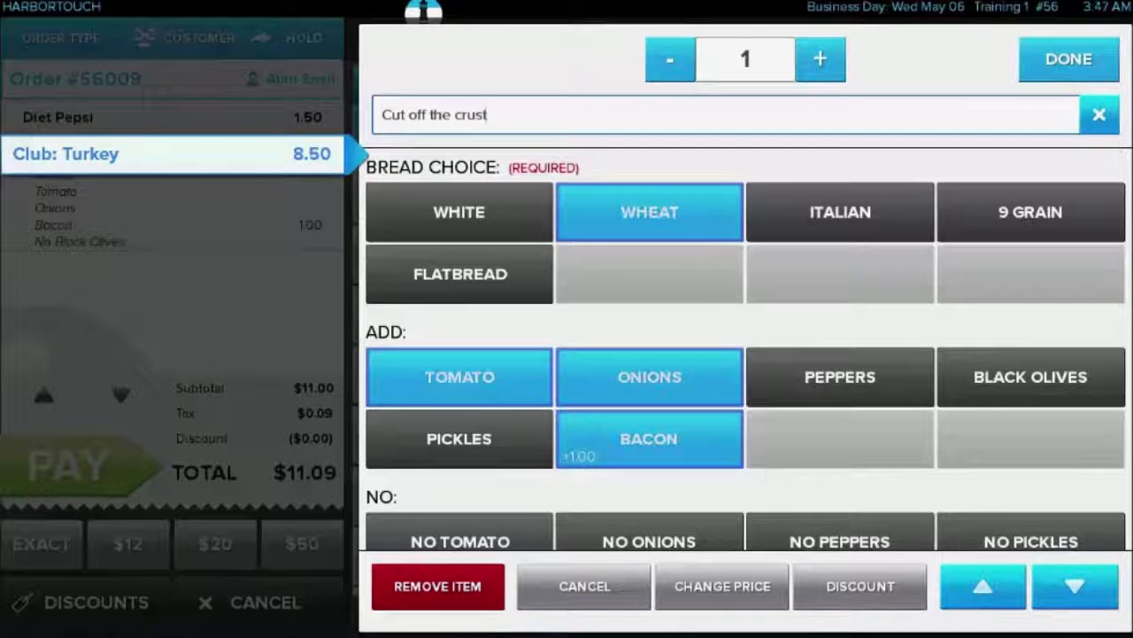
left_click(820, 58)
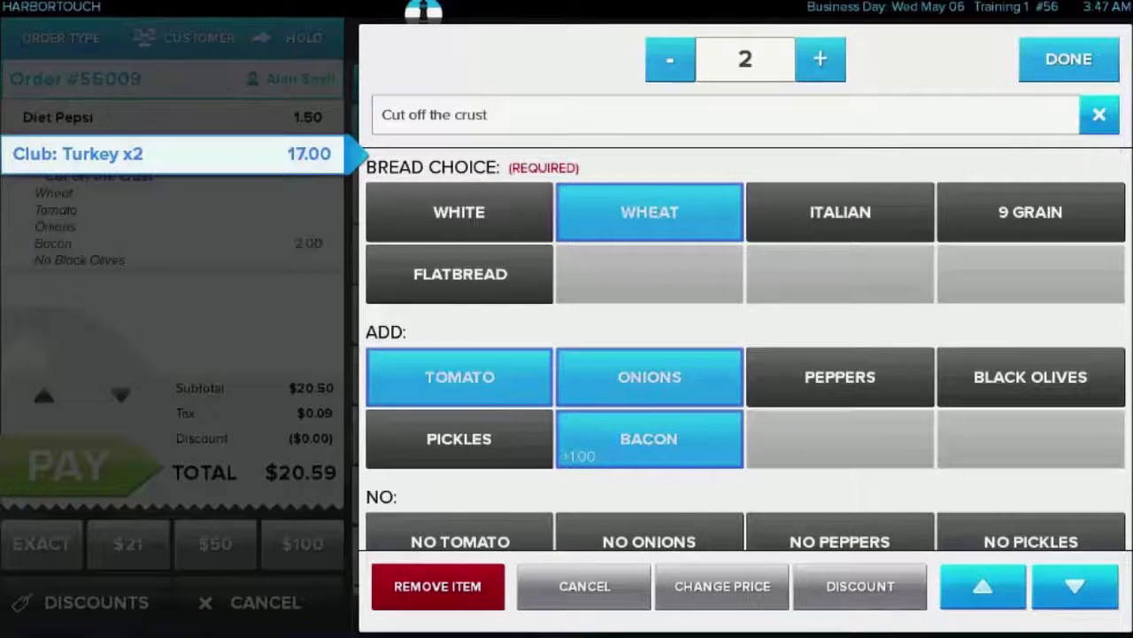
Apply the Senior Citizens discount to the turkey club and the Veterans Discount to the whole order
left_click(859, 585)
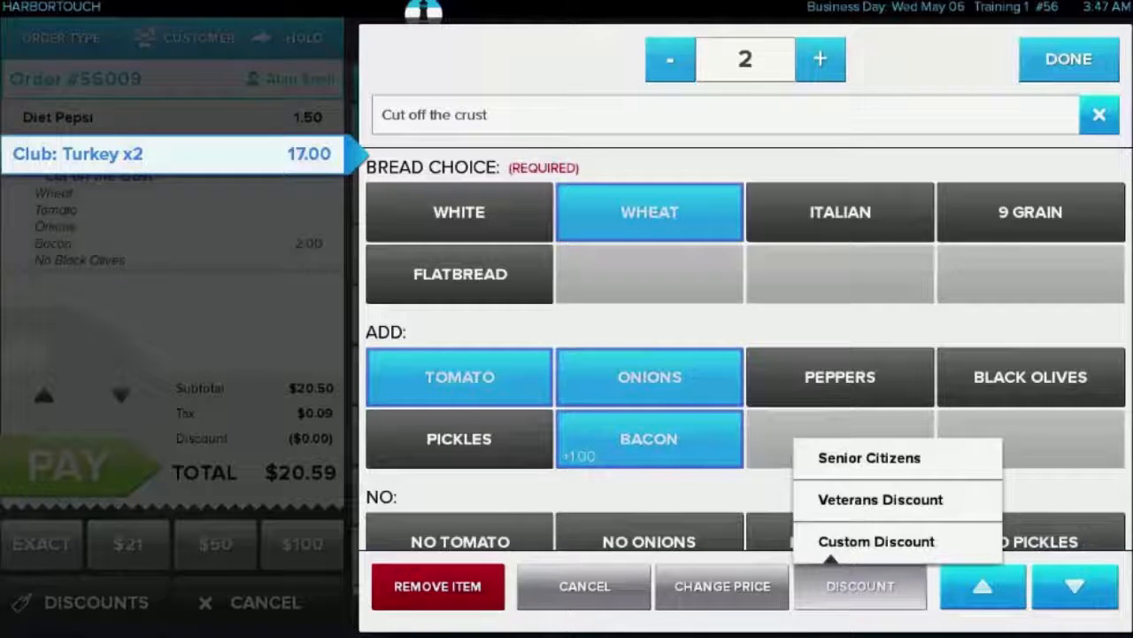
key("Escape")
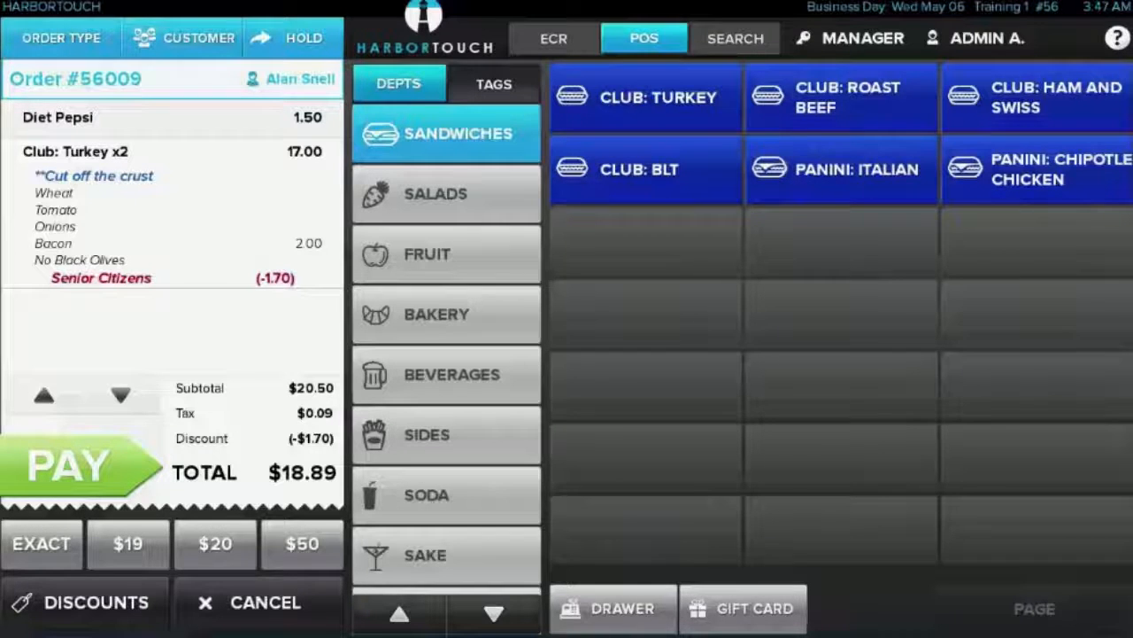
left_click(96, 602)
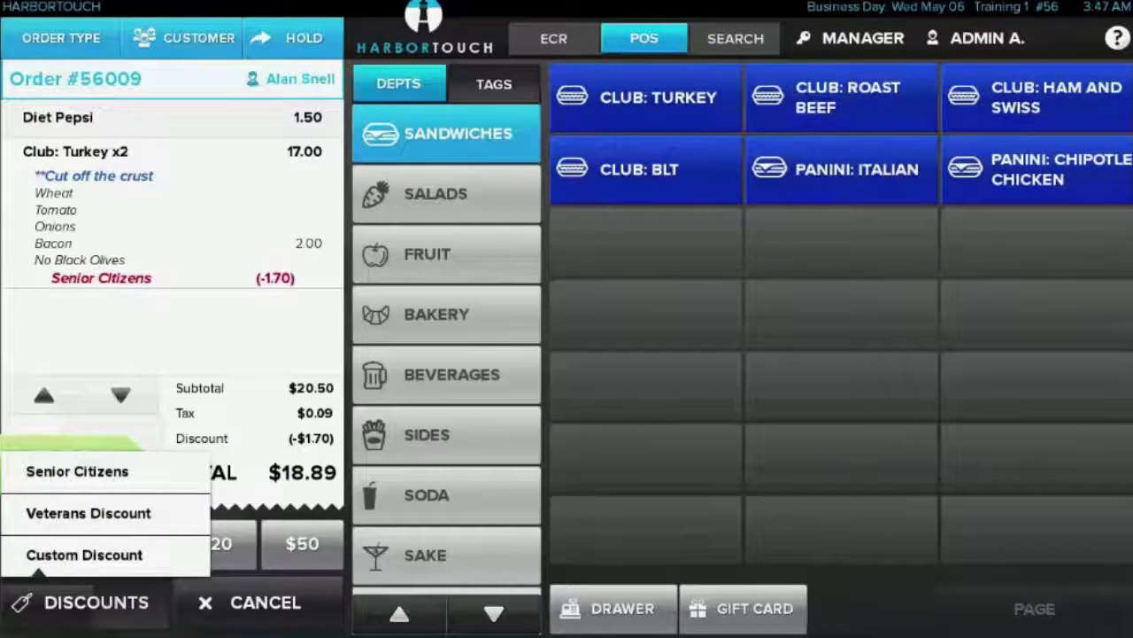
left_click(88, 513)
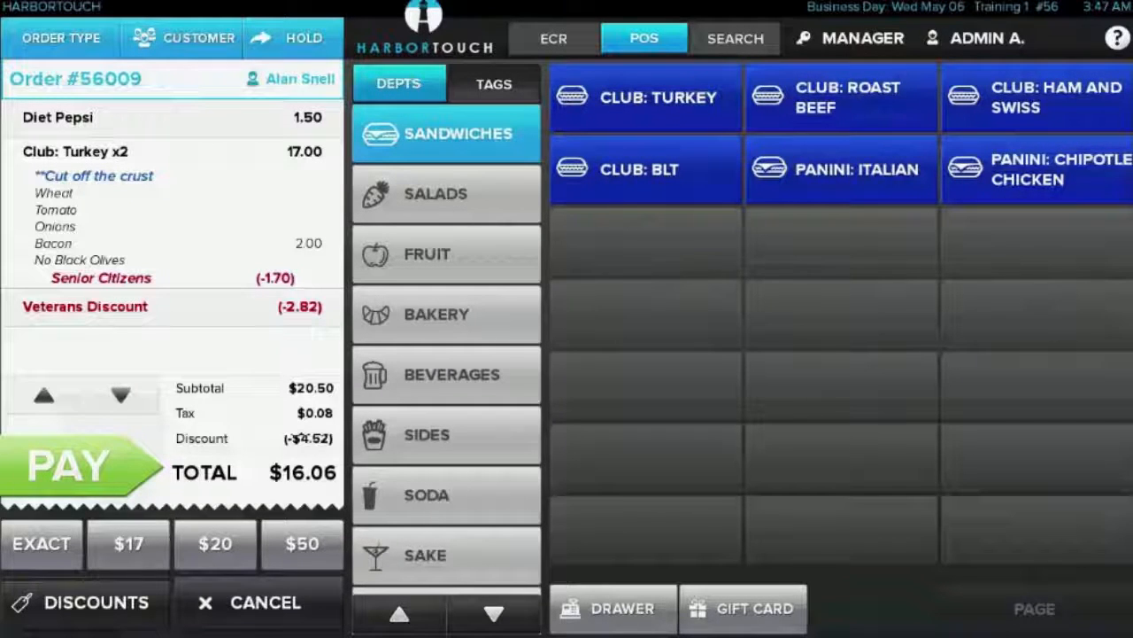
Put the order on hold, and review it among the held orders together with the most recent completed sale
left_click(288, 37)
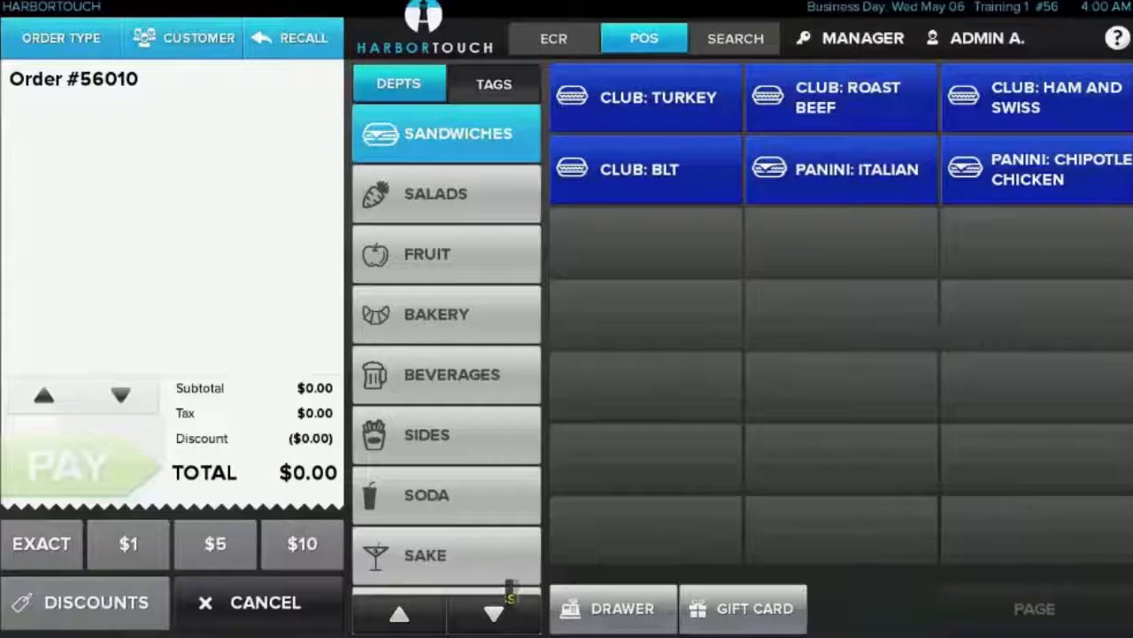
left_click(292, 37)
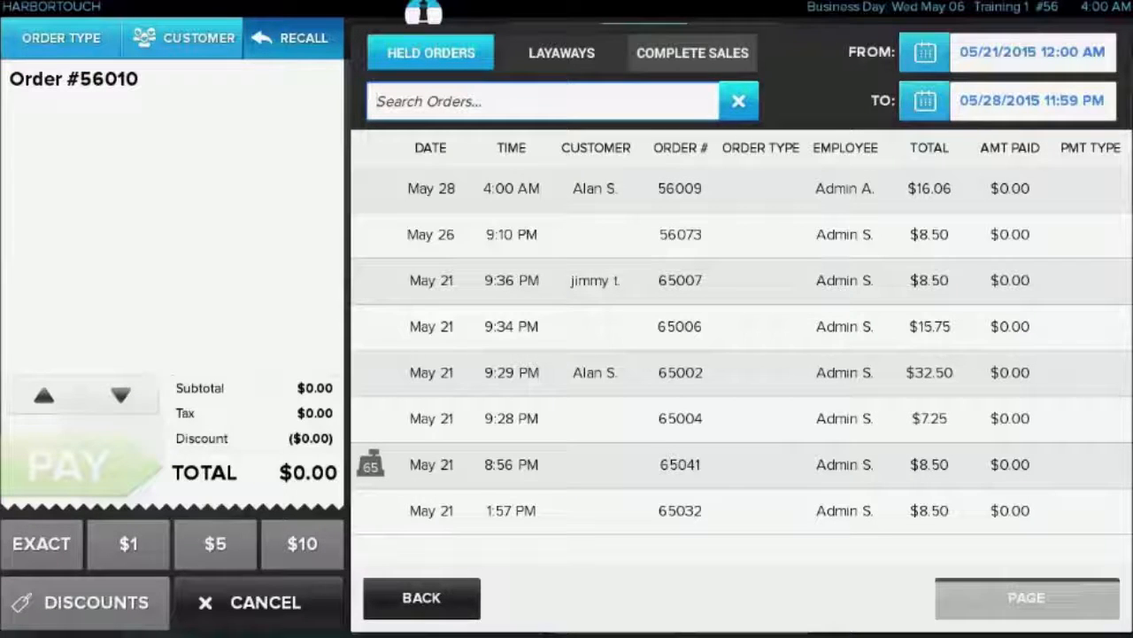
left_click(680, 188)
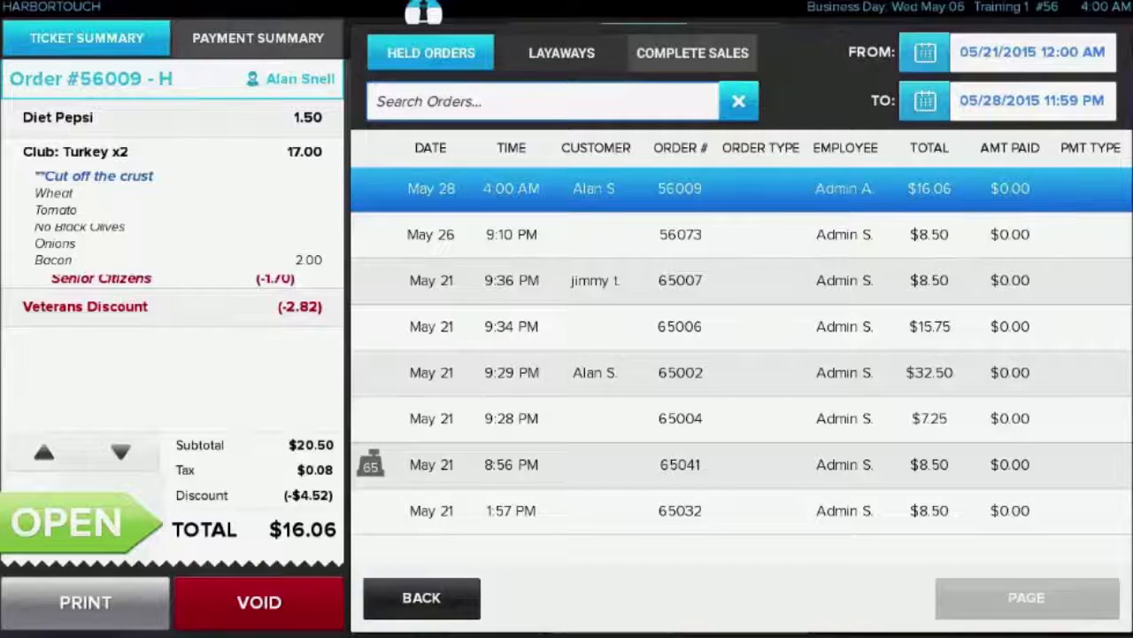
left_click(693, 52)
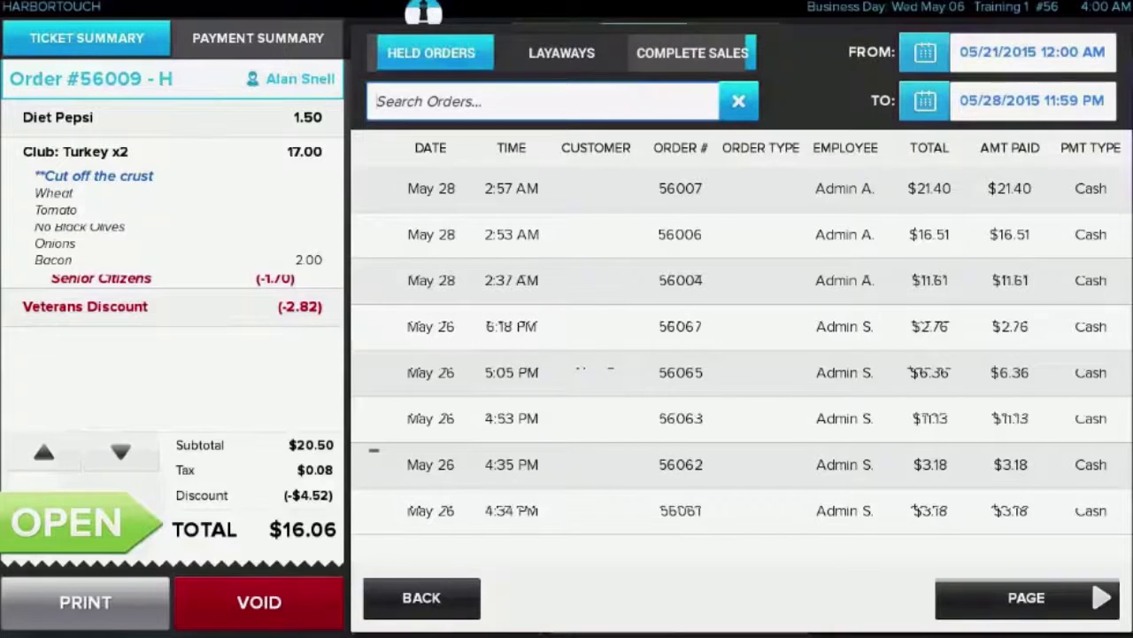
left_click(680, 188)
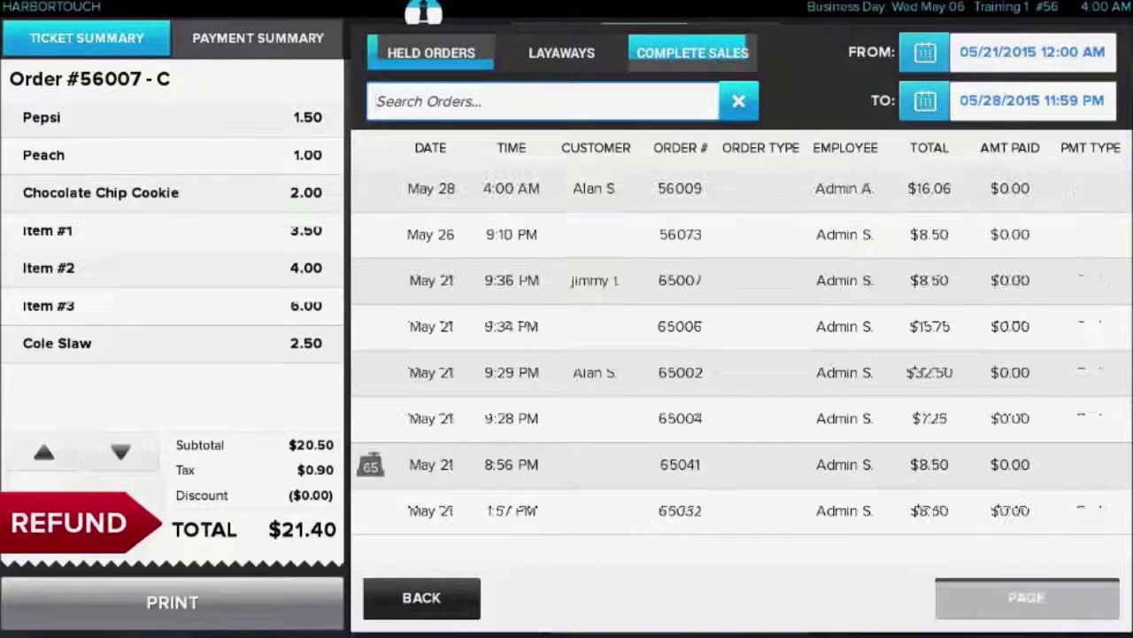
Reopen the held order for the Diet Pepsi and turkey clubs and pay it with $20 cash
left_click(680, 187)
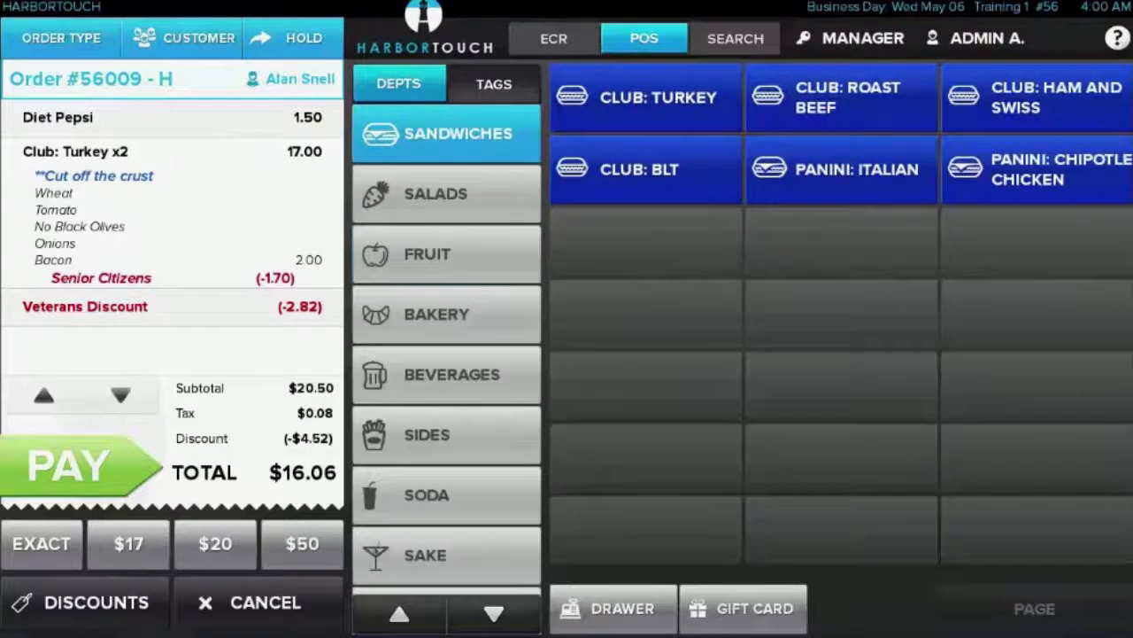
left_click(446, 254)
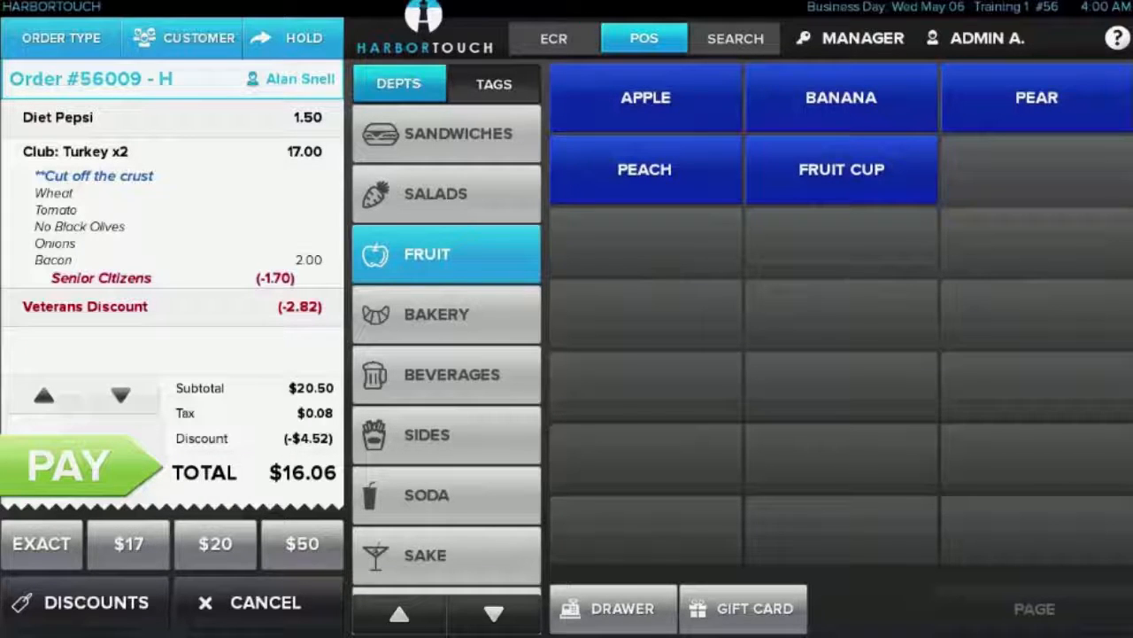
left_click(215, 543)
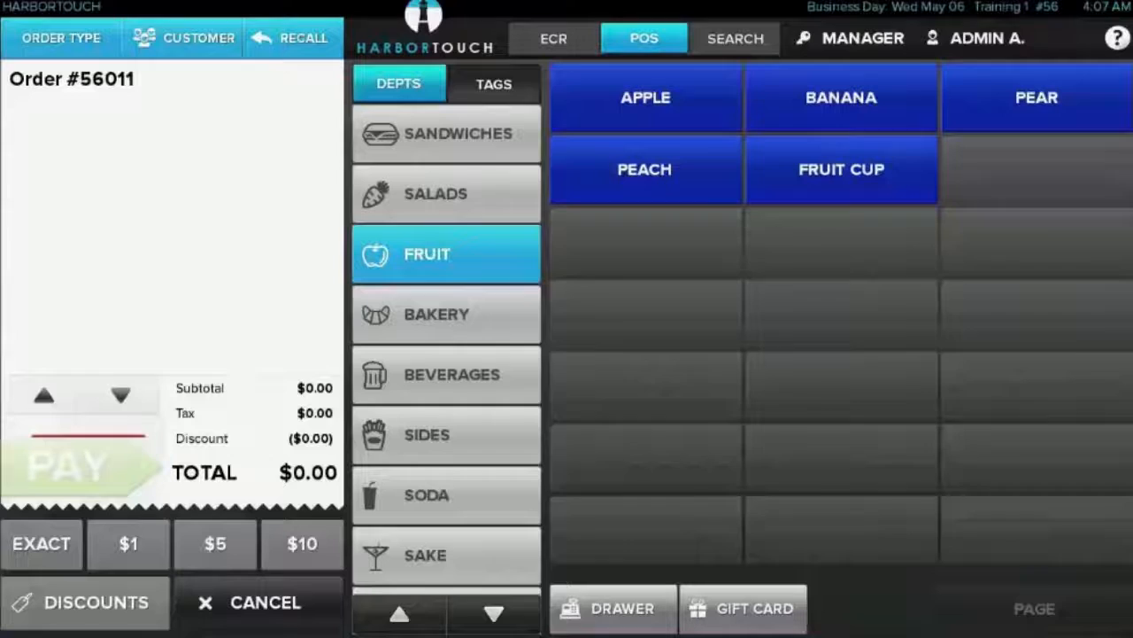
Ring up an apple and pay for it by Visa with an 18% tip and a customer signature
left_click(646, 98)
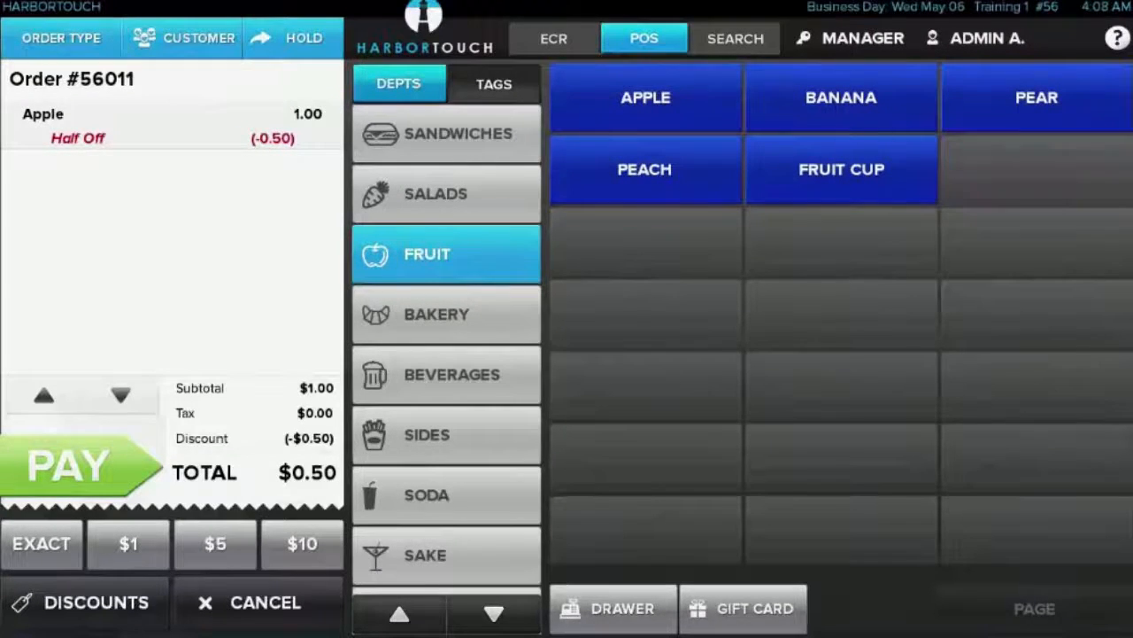
left_click(71, 466)
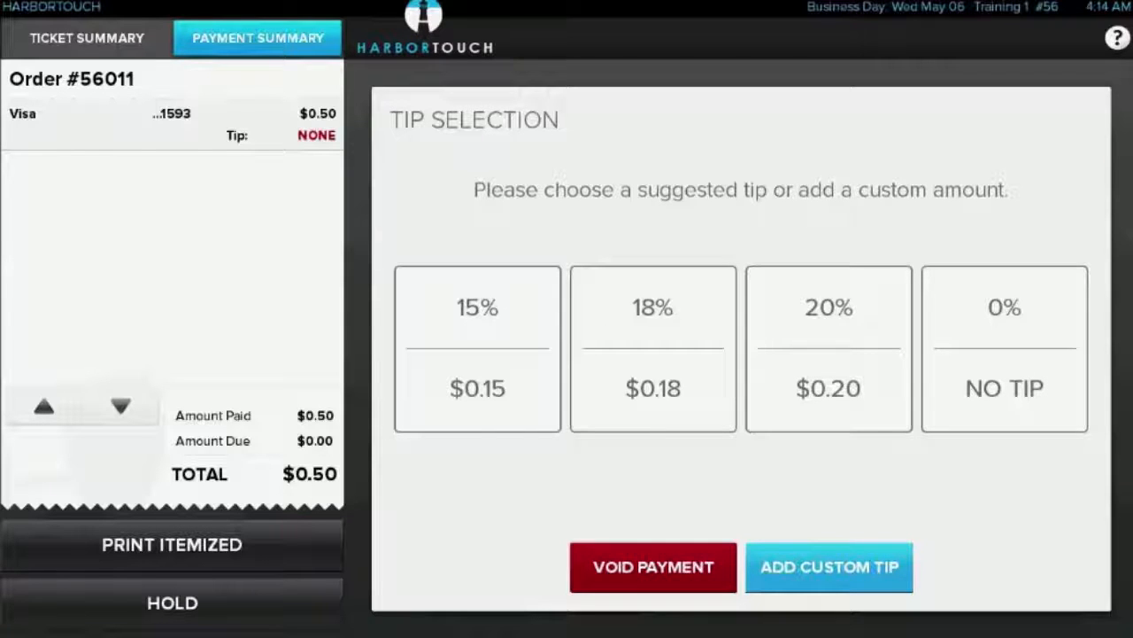
left_click(652, 348)
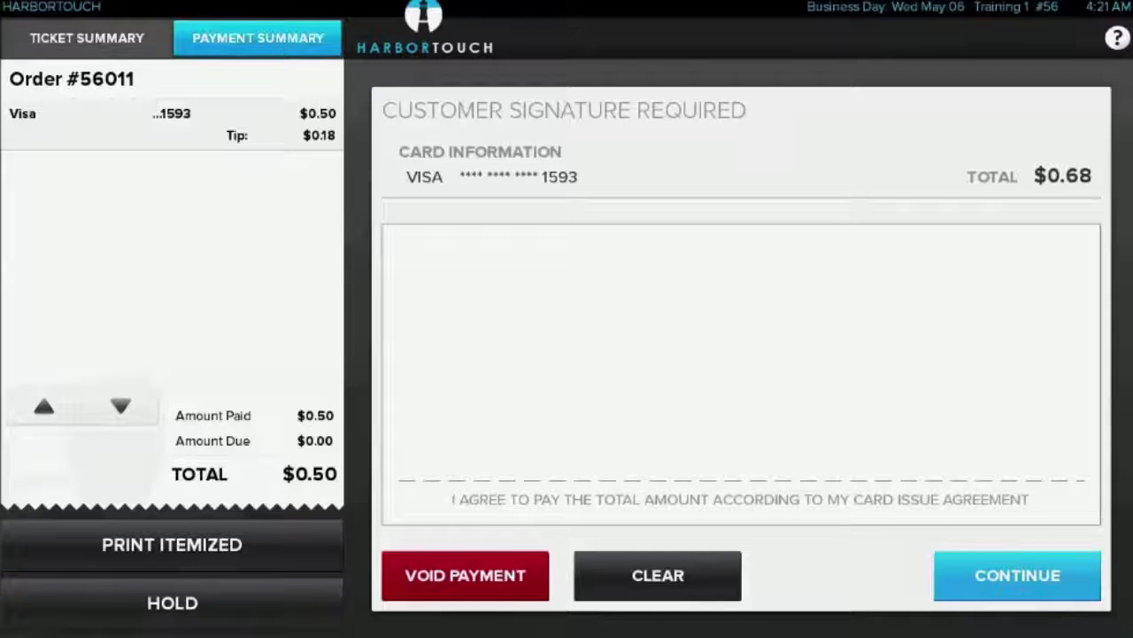
mouse_move(411, 383)
left_mouse_down()
mouse_move(523, 324)
mouse_move(570, 329)
mouse_move(583, 350)
mouse_move(596, 334)
mouse_move(645, 381)
left_mouse_up()
mouse_move(843, 256)
left_mouse_down()
mouse_move(740, 363)
mouse_move(771, 376)
mouse_move(985, 228)
mouse_move(969, 409)
mouse_move(1070, 401)
left_mouse_up()
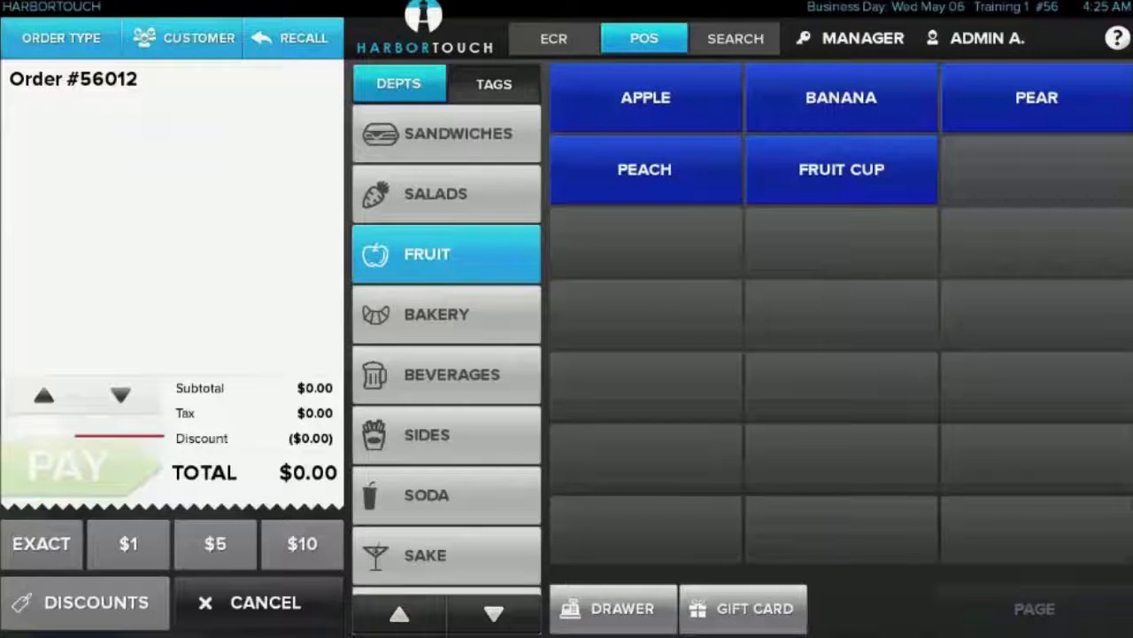
Recall the most recent completed sale, the apple paid by Visa, and refund it in full
left_click(293, 37)
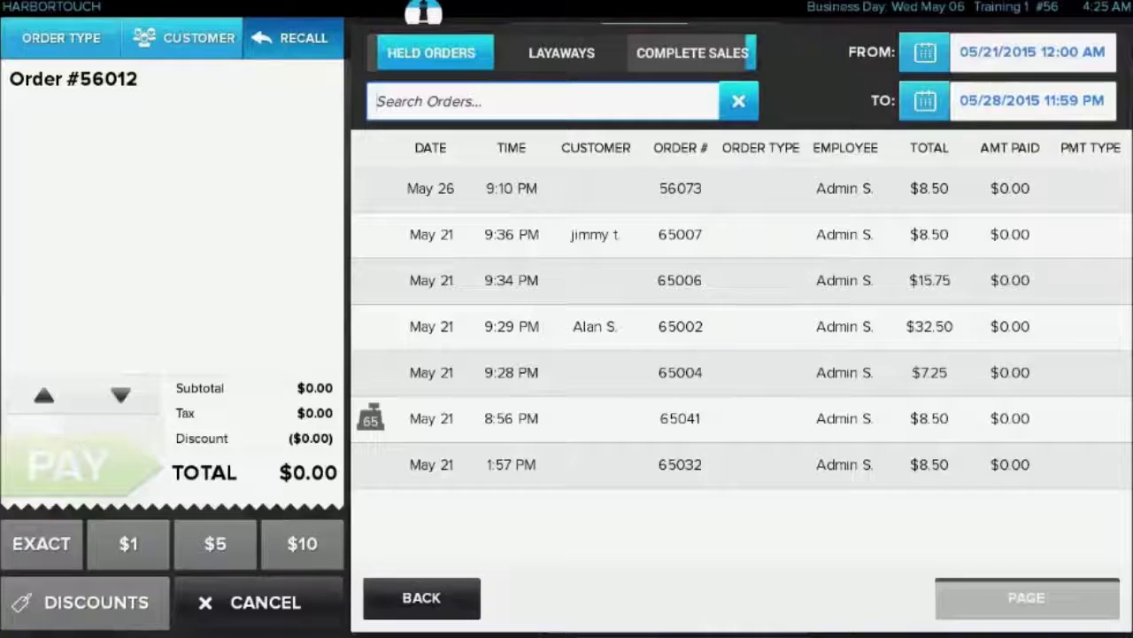
left_click(693, 53)
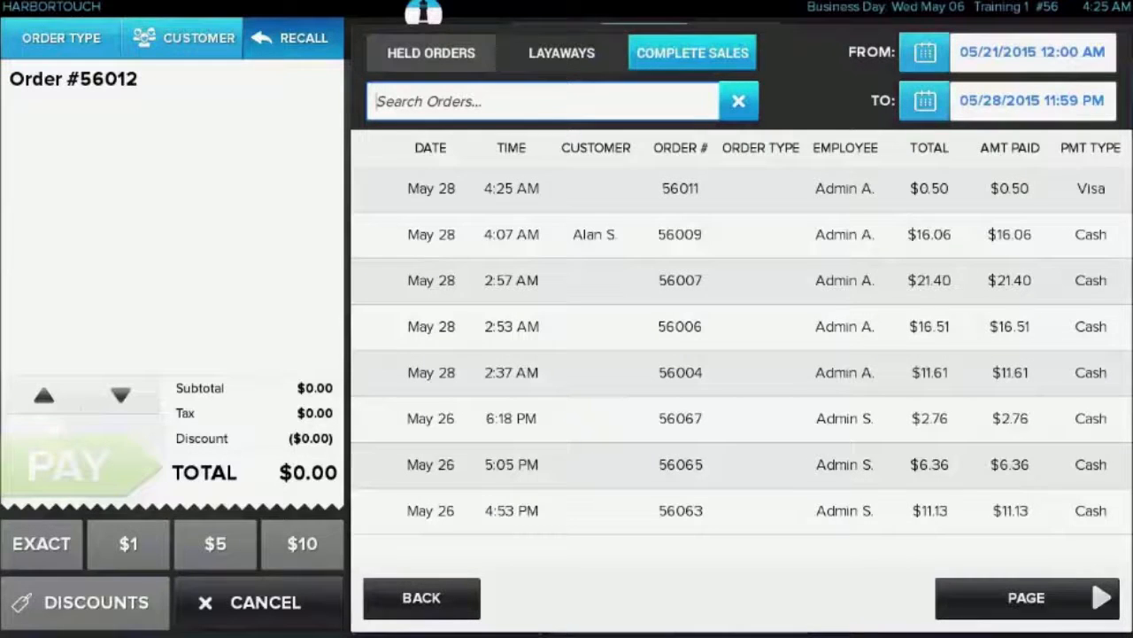
left_click(680, 188)
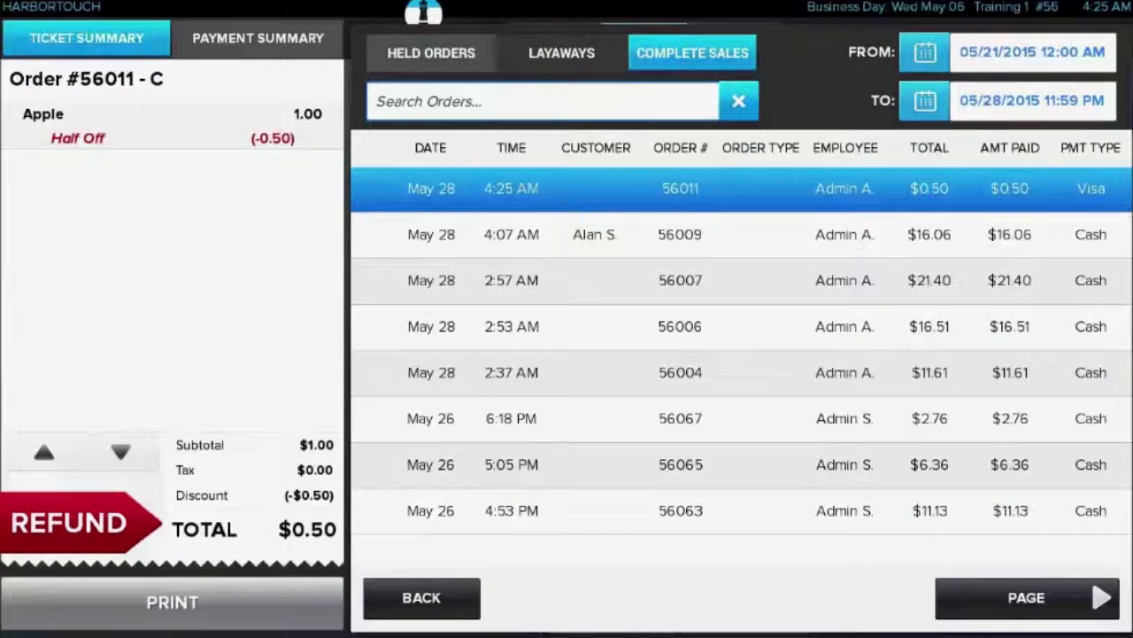
left_click(69, 523)
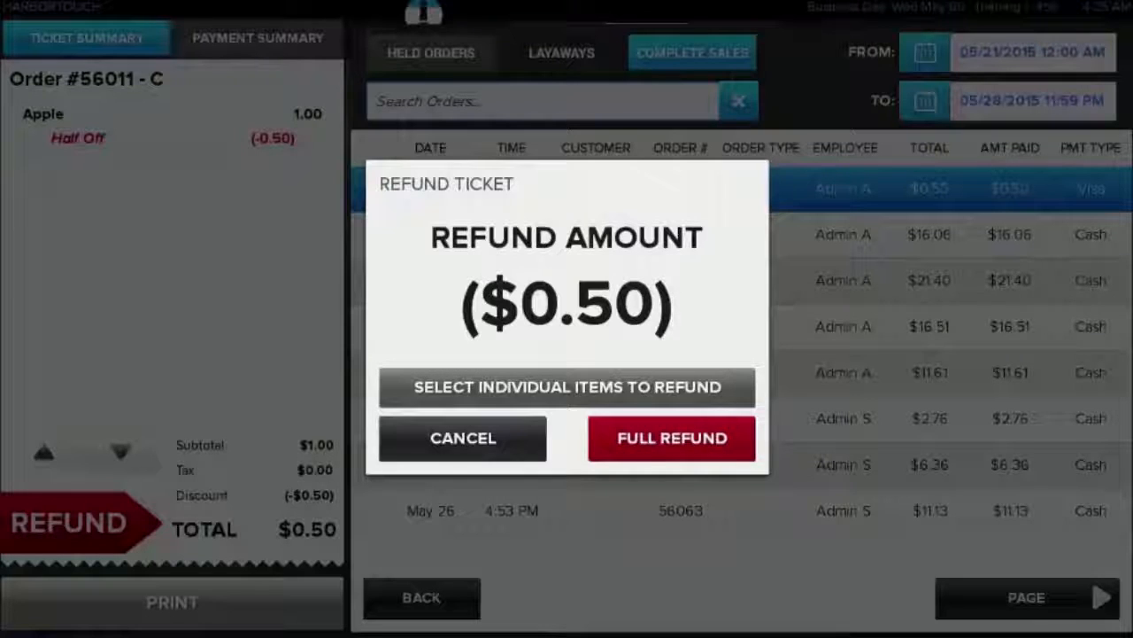
left_click(671, 438)
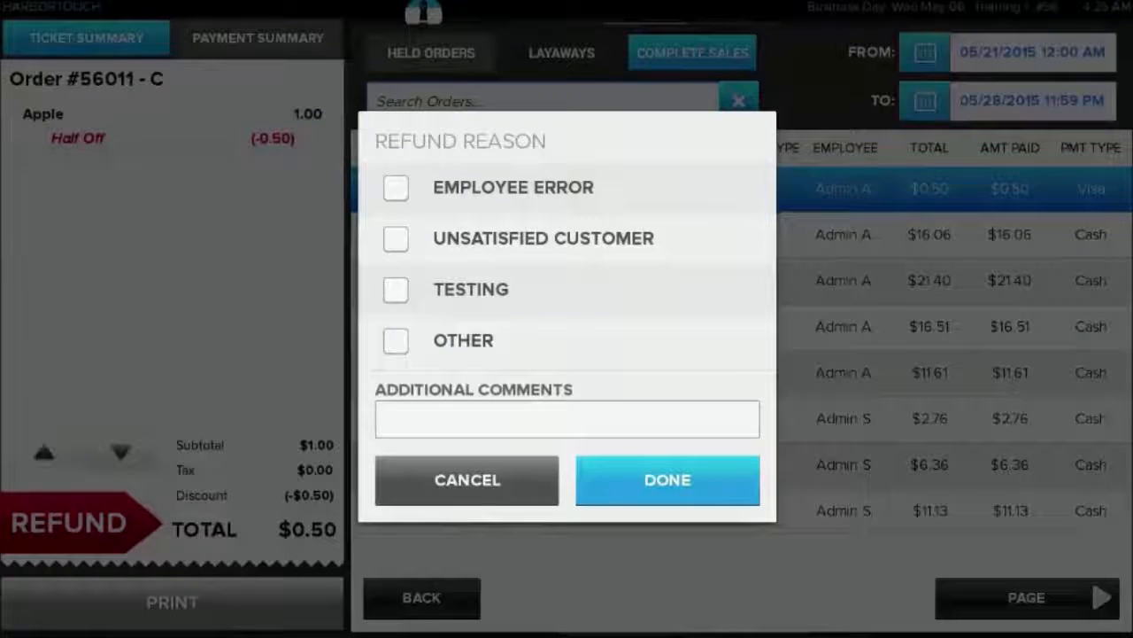
left_click(667, 479)
left_click(668, 479)
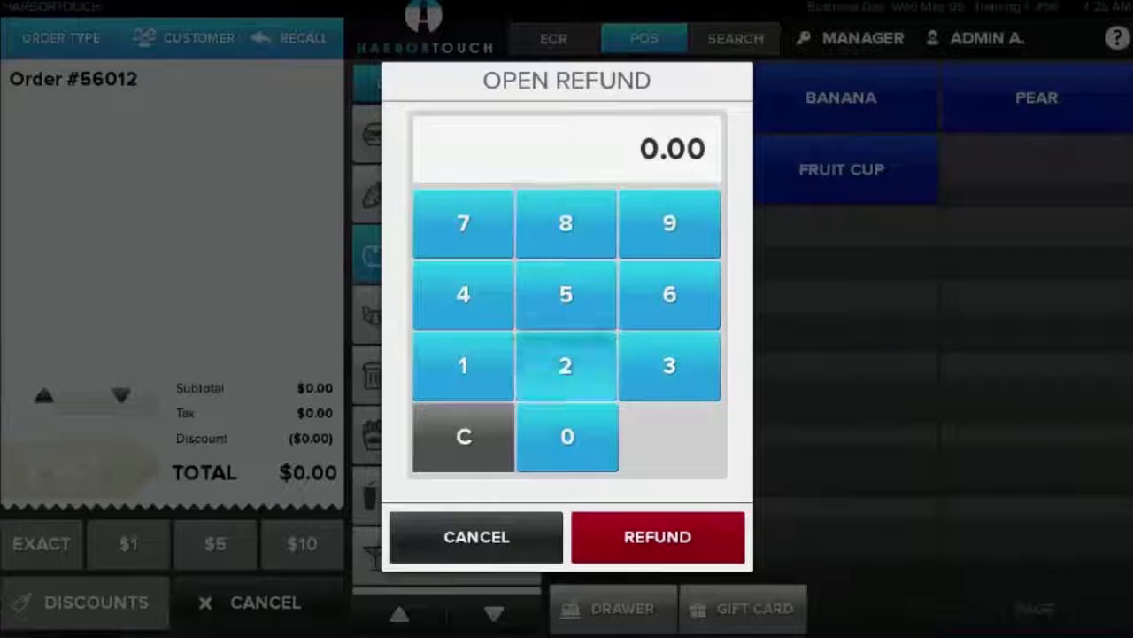
Issue an open refund of $22.00 in cash with Testing as the void reason, and complete the order
left_click(566, 365)
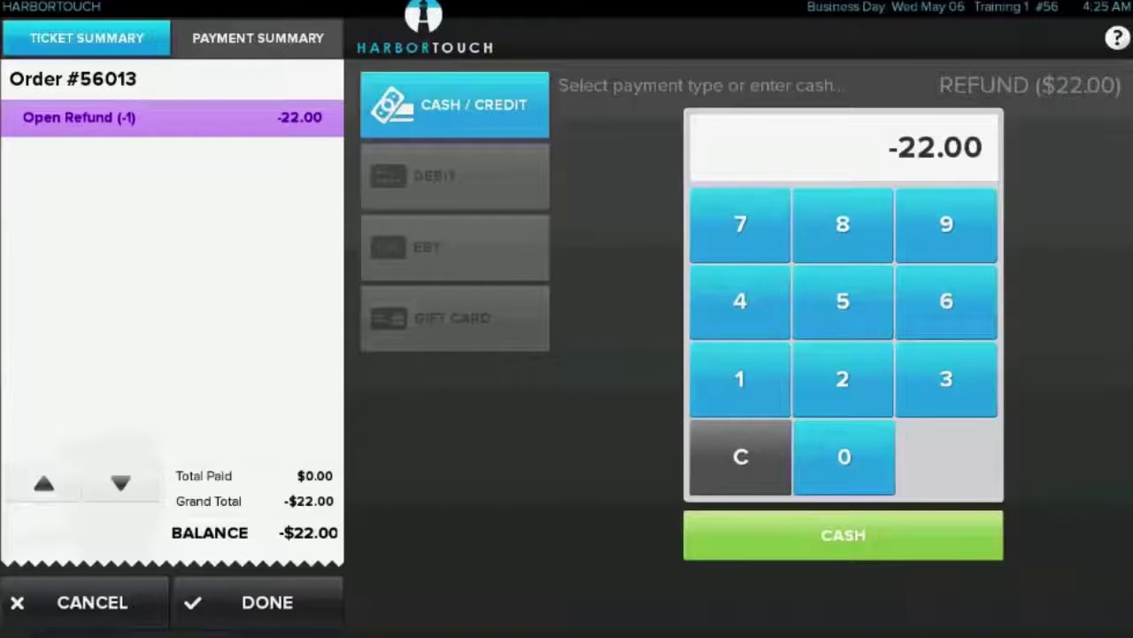
left_click(843, 535)
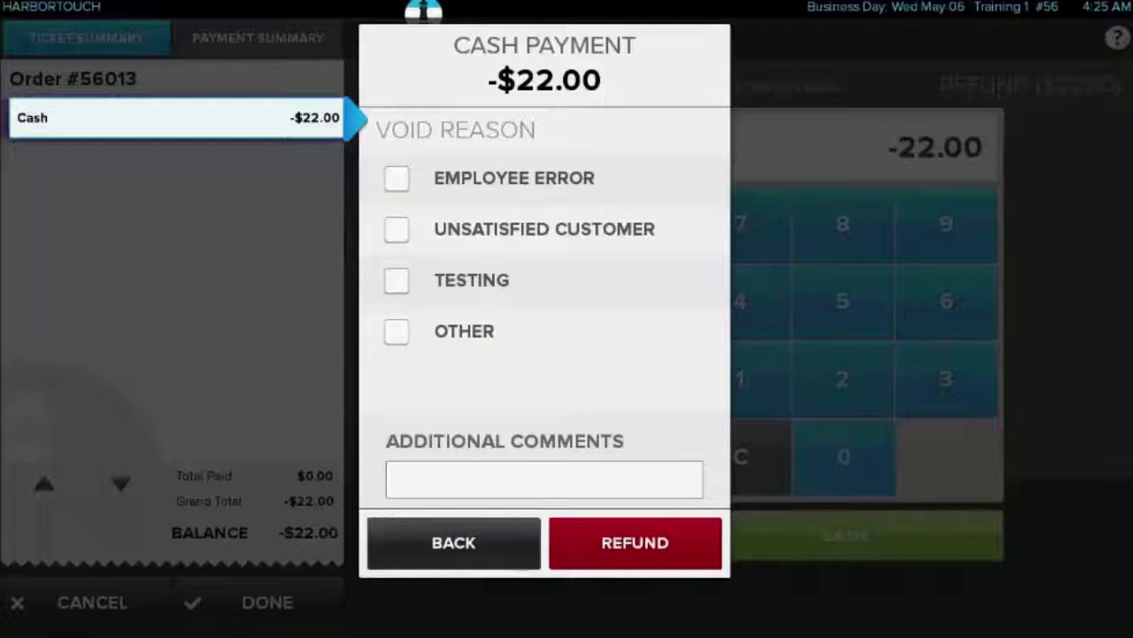
left_click(635, 542)
left_click(396, 280)
left_click(635, 542)
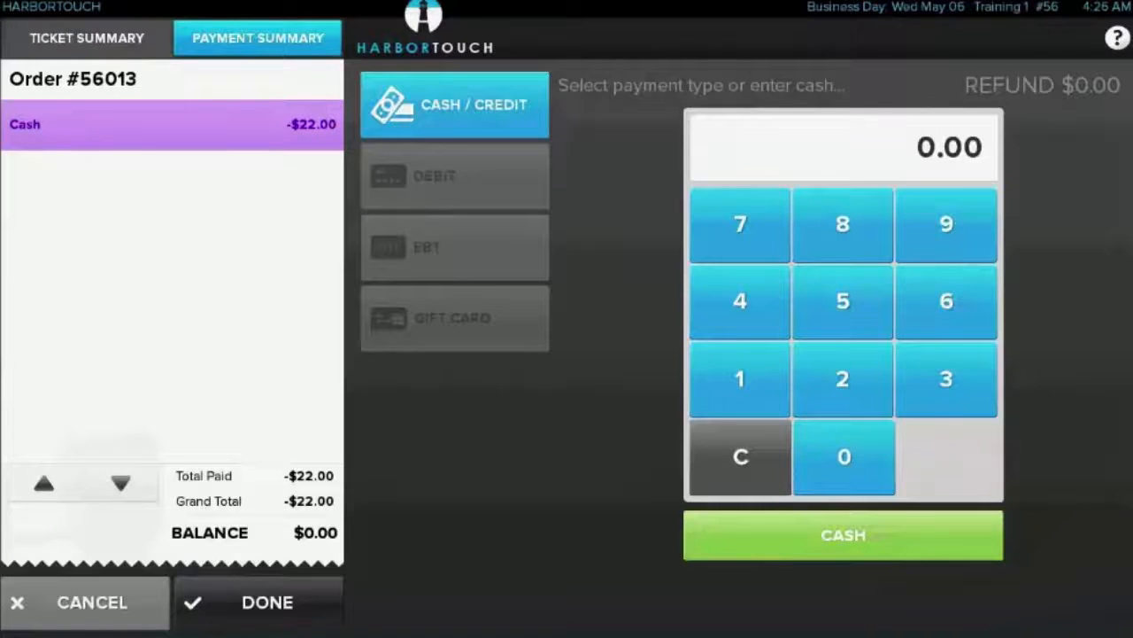
left_click(266, 602)
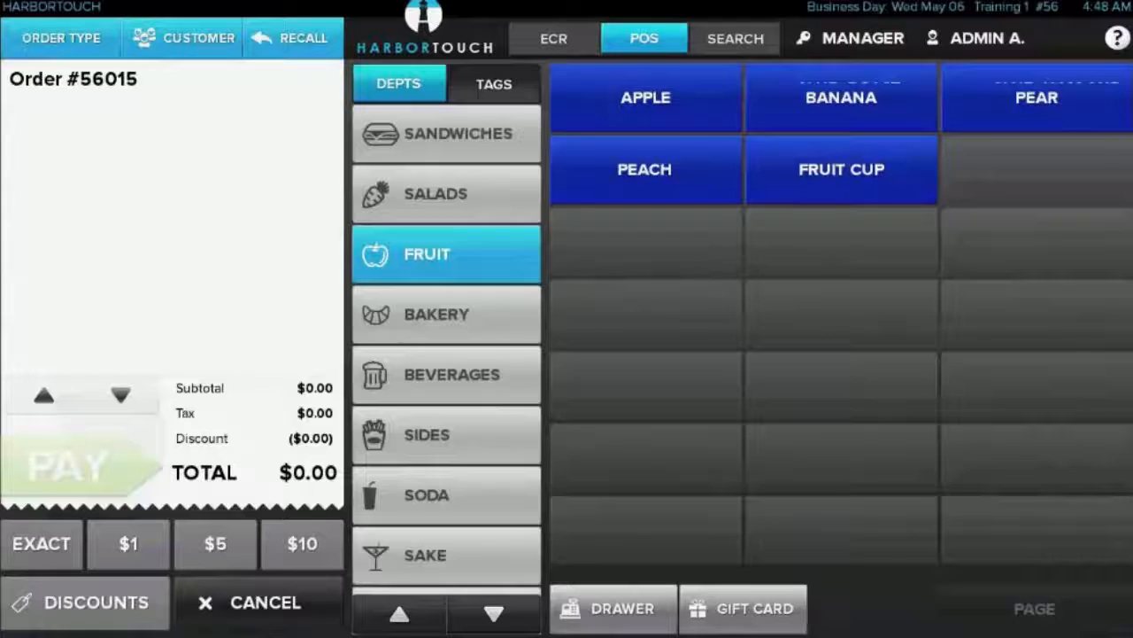
Switch employees by entering the login PIN and clock in to the Manager job
left_click(979, 38)
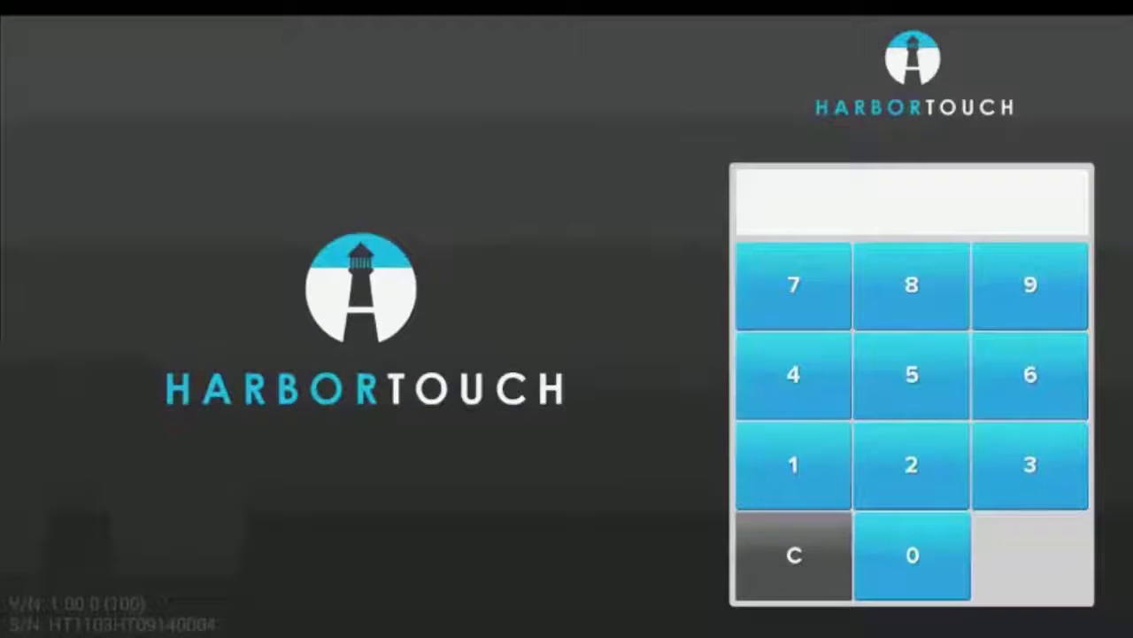
type("1234")
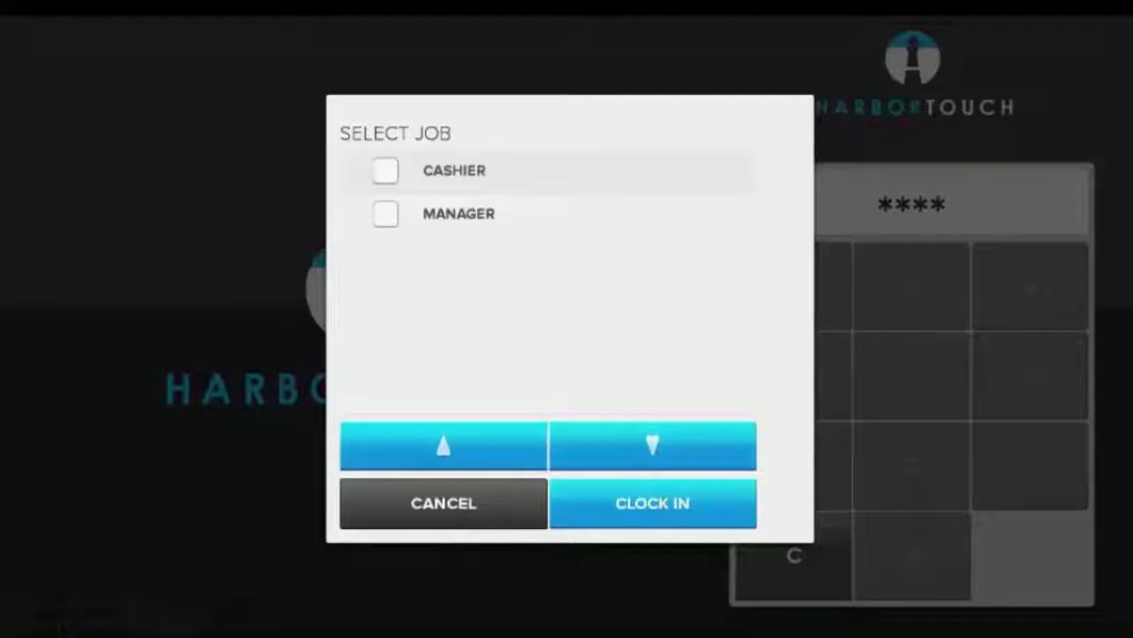
left_click(386, 214)
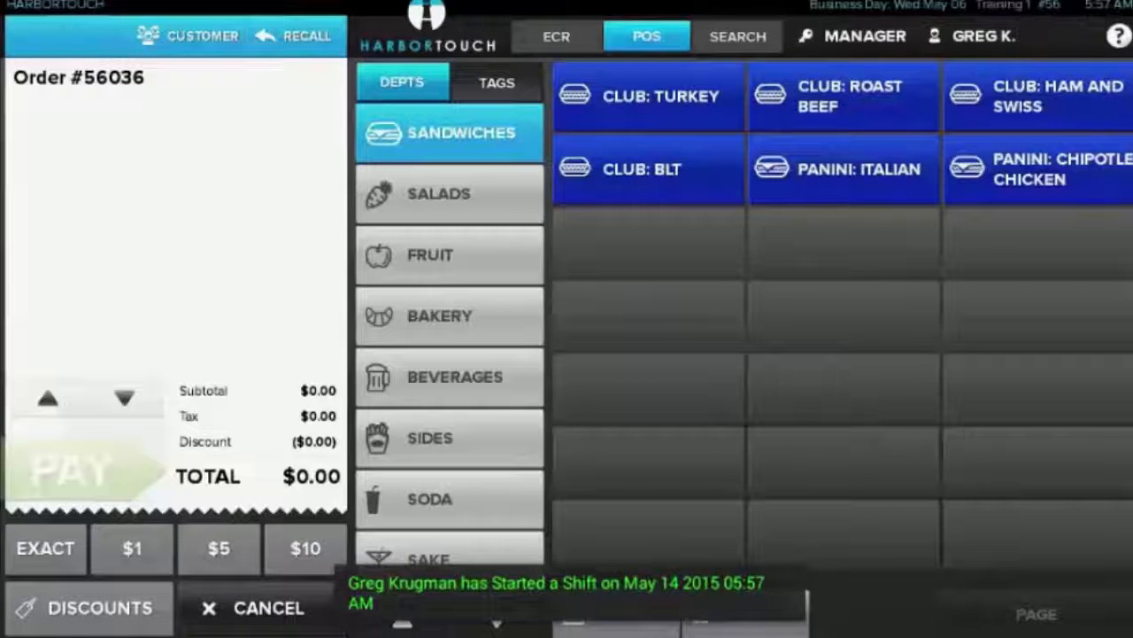
Ring up a peach and a banana from the fruit department and pay for them in cash
left_click(450, 255)
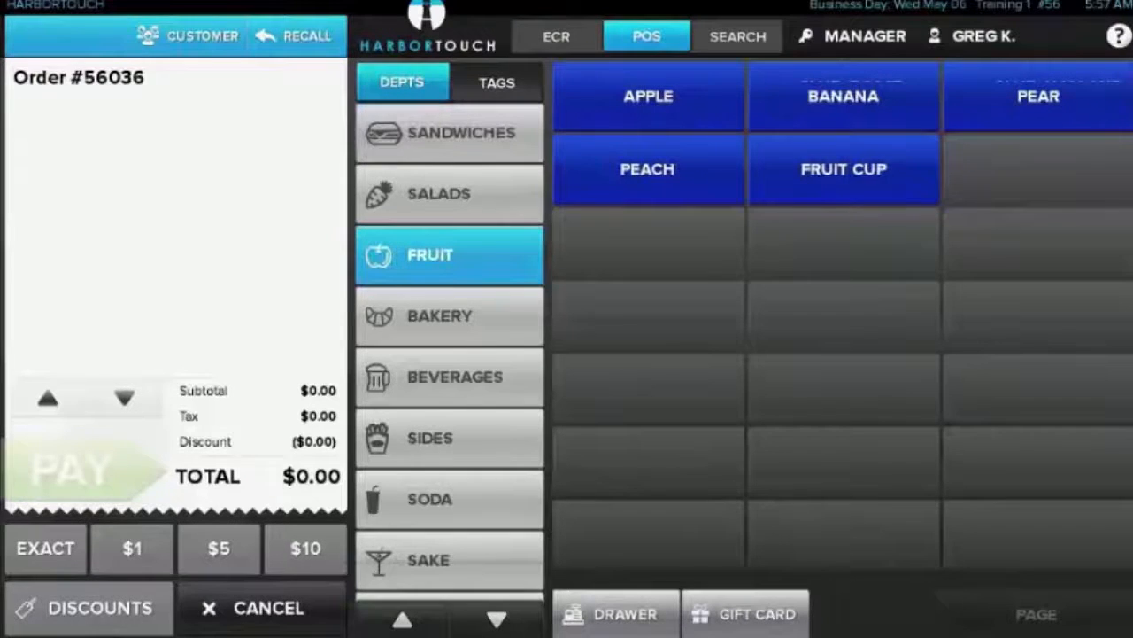
left_click(647, 169)
left_click(843, 96)
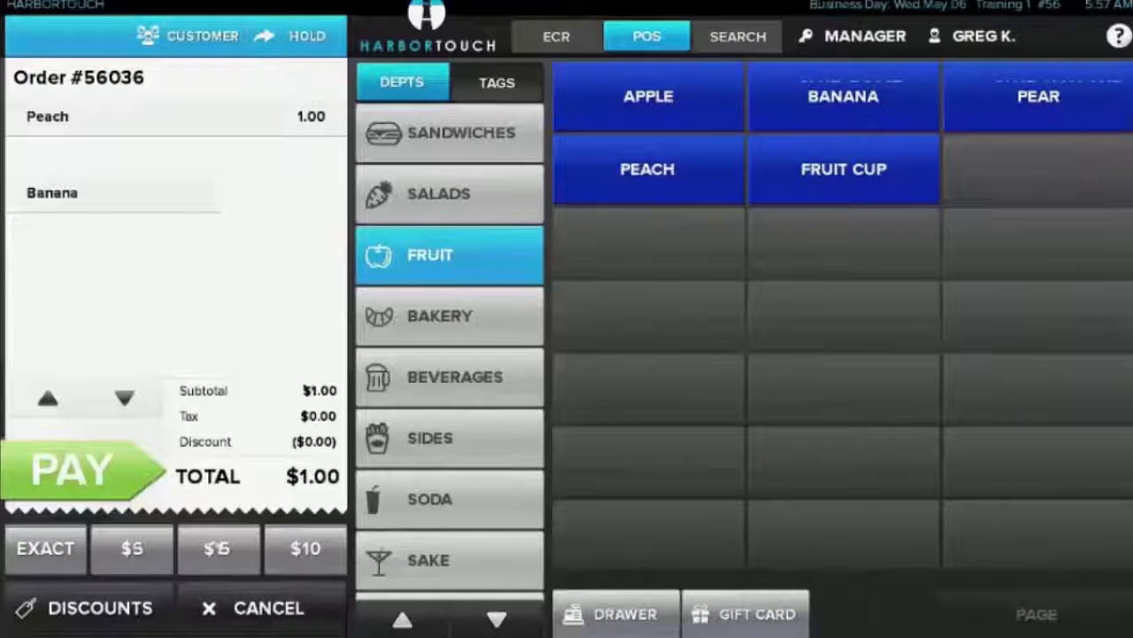
left_click(217, 548)
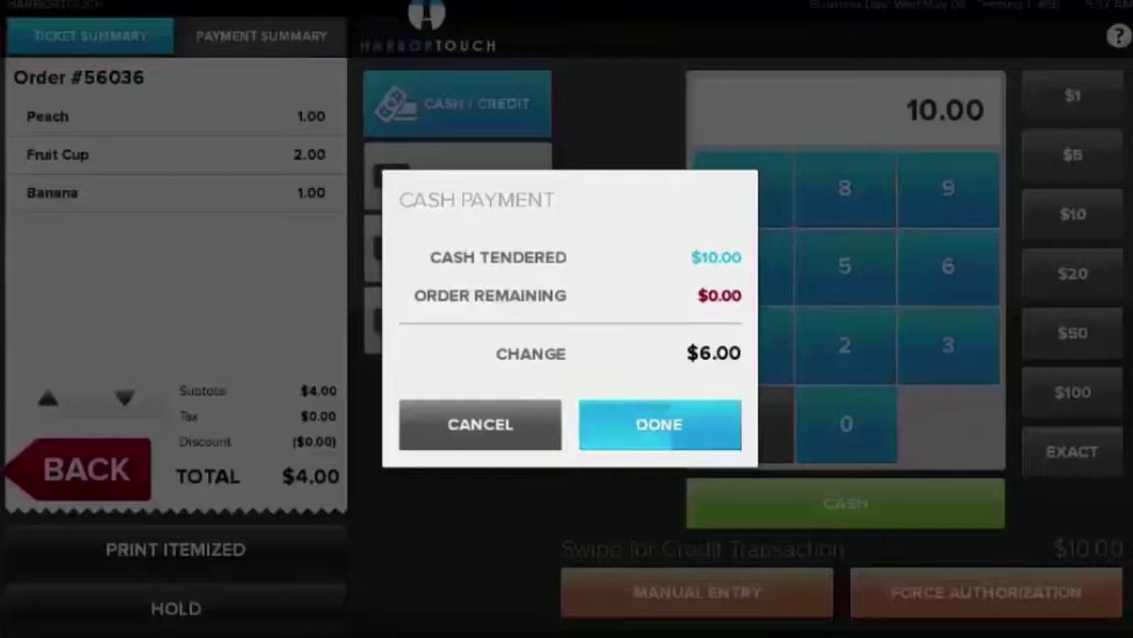
left_click(656, 420)
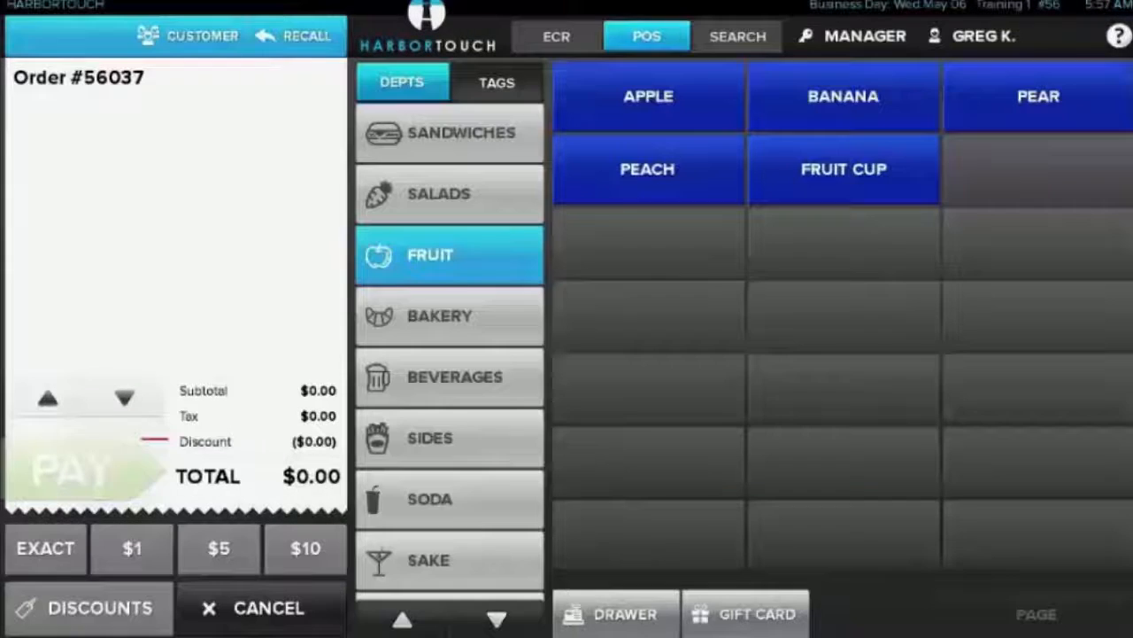
Ring up a turkey club on wheat bread with tomato and pickles added
left_click(450, 134)
left_click(648, 96)
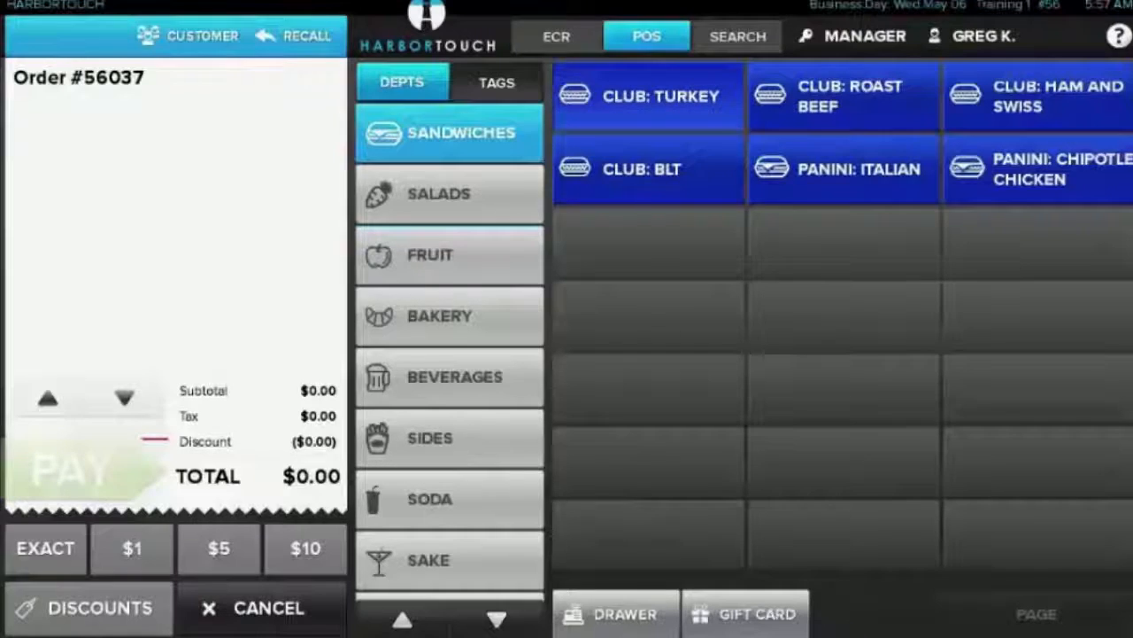
left_click(653, 212)
left_click(463, 379)
left_click(462, 442)
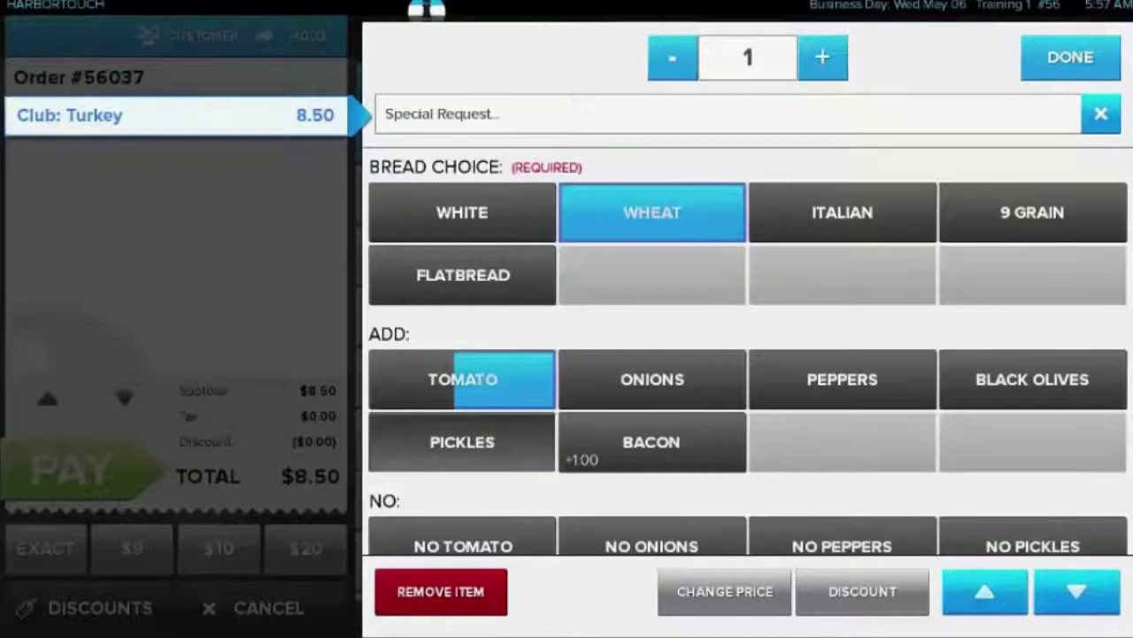
left_click(1071, 57)
Pay for the turkey club by Visa with a 15% tip and signature, and enter the customer's e-mail for the receipt
left_click(79, 470)
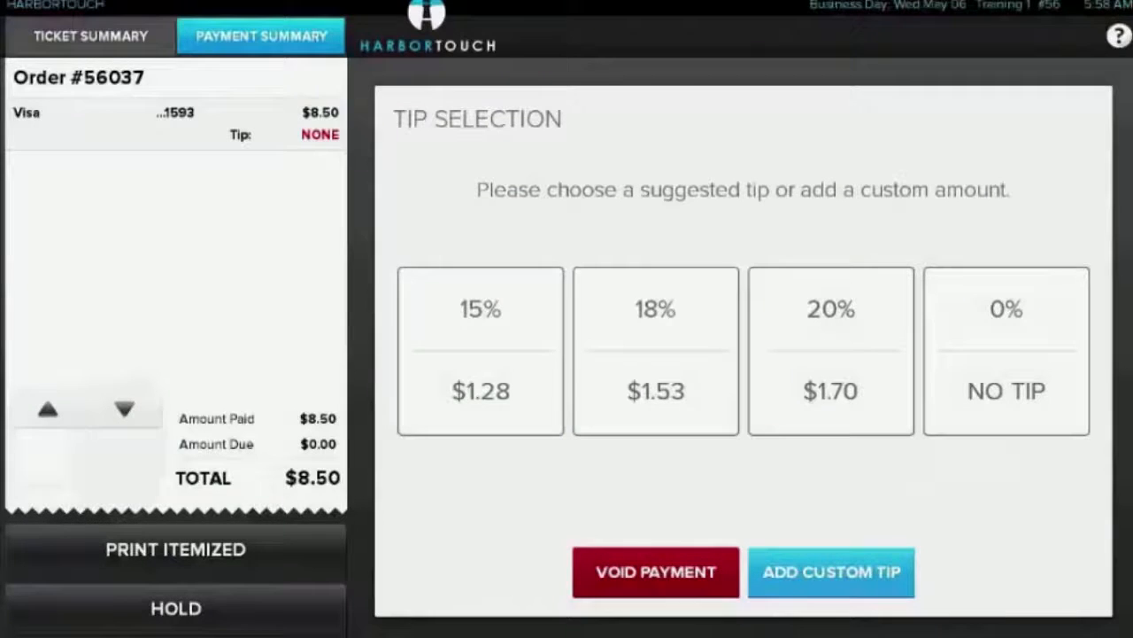
left_click(481, 350)
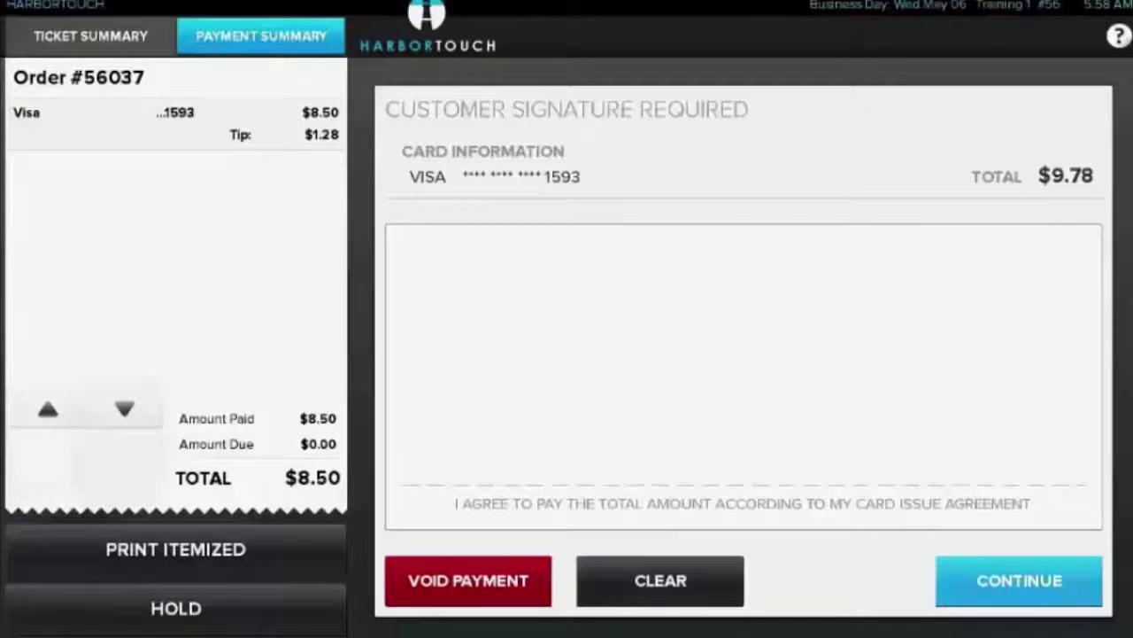
mouse_move(416, 423)
left_mouse_down()
mouse_move(493, 310)
mouse_move(485, 432)
left_mouse_up()
mouse_move(440, 372)
left_mouse_down()
mouse_move(558, 344)
mouse_move(606, 253)
mouse_move(589, 400)
mouse_move(665, 419)
left_mouse_up()
mouse_move(830, 285)
left_mouse_down()
mouse_move(754, 436)
mouse_move(949, 299)
mouse_move(963, 439)
left_mouse_up()
left_click(1019, 581)
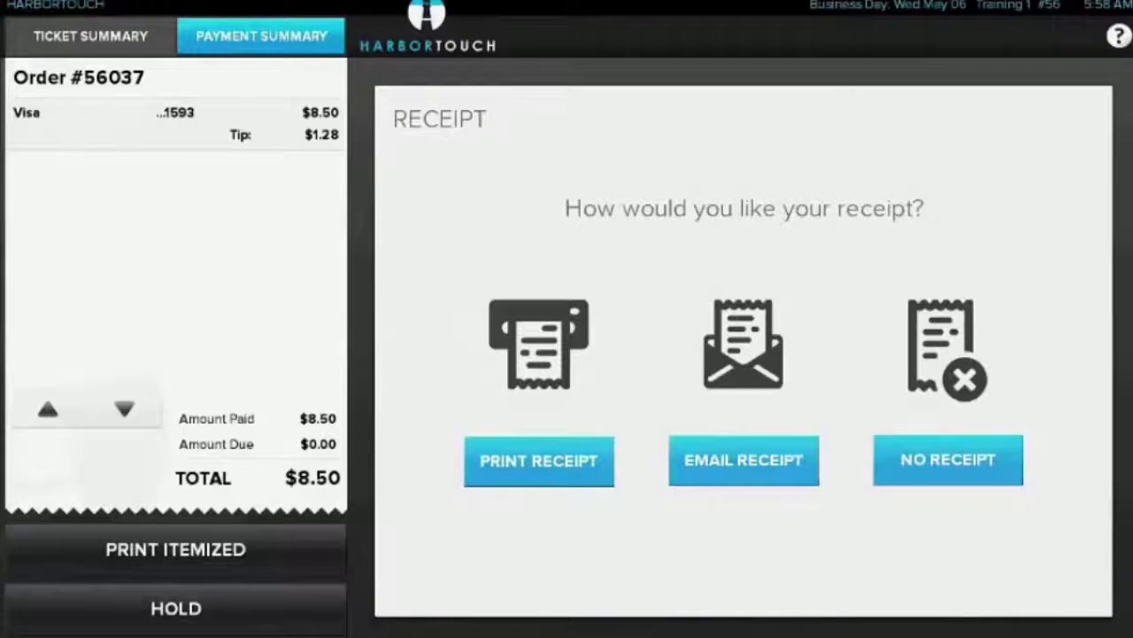
left_click(743, 460)
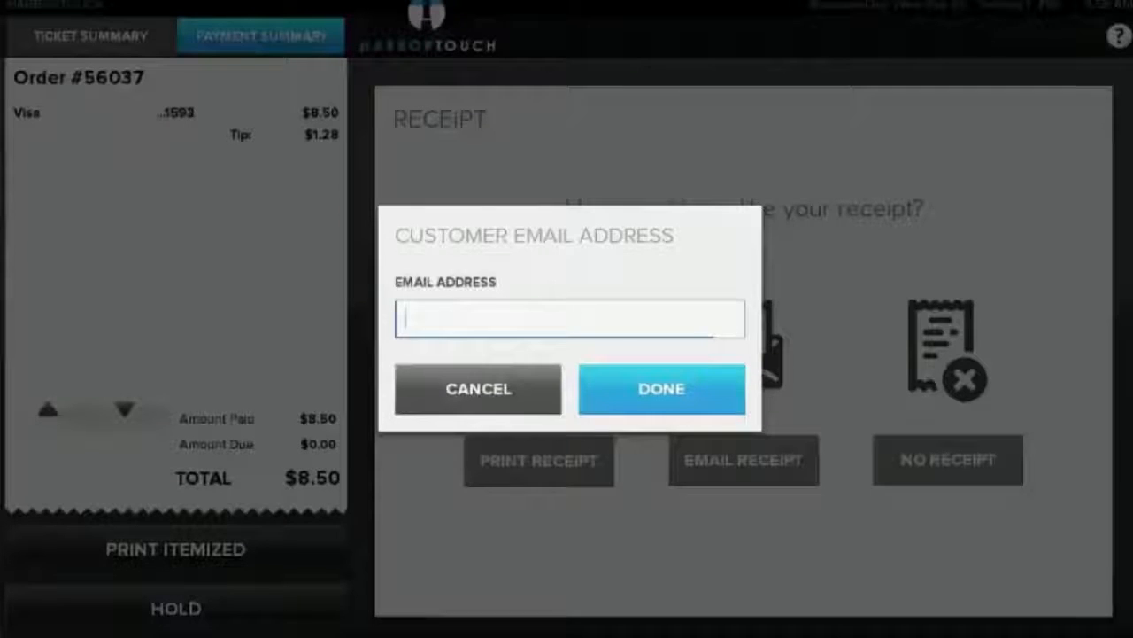
type("POSQuestion")
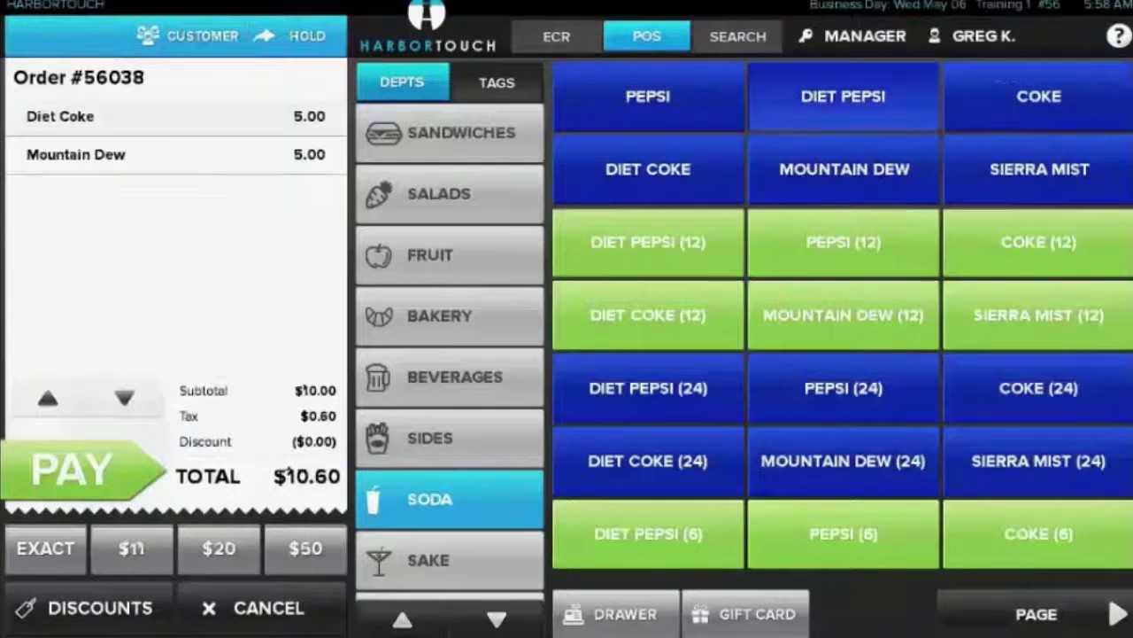
Complete the soda order with a Pepsi, the Veterans Discount and a $20 cash payment
left_click(648, 96)
left_click(99, 609)
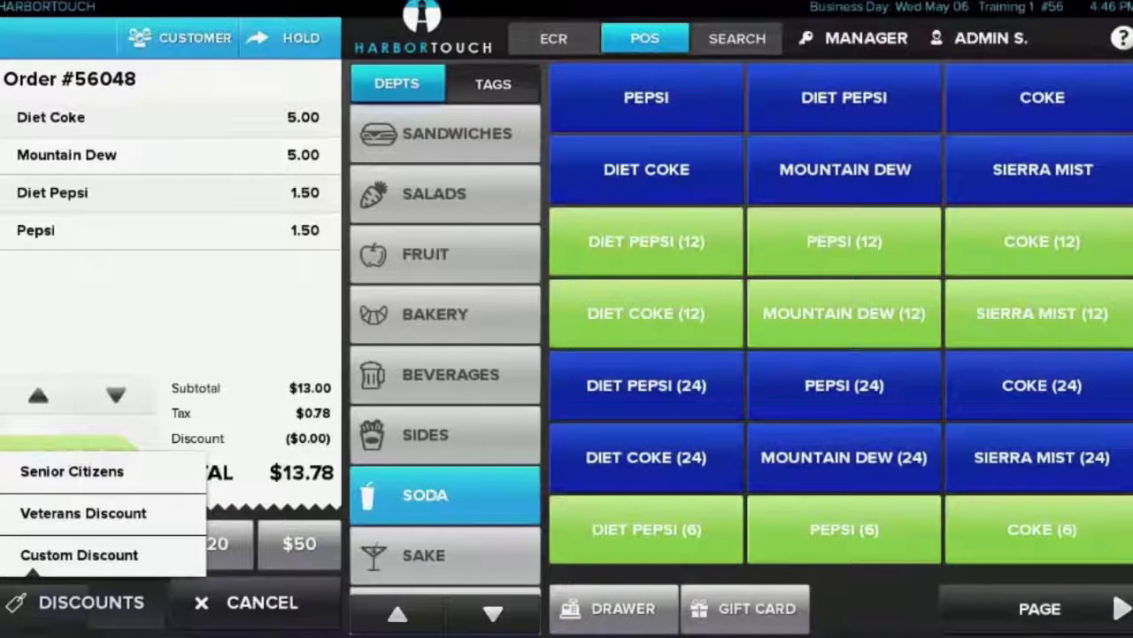
left_click(84, 513)
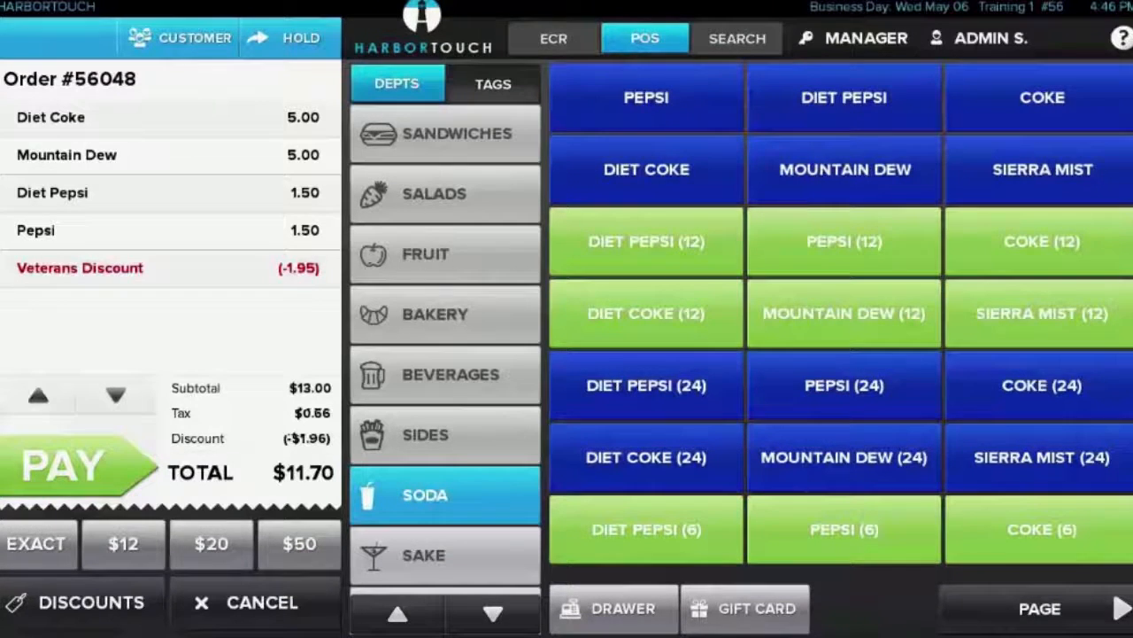
left_click(211, 543)
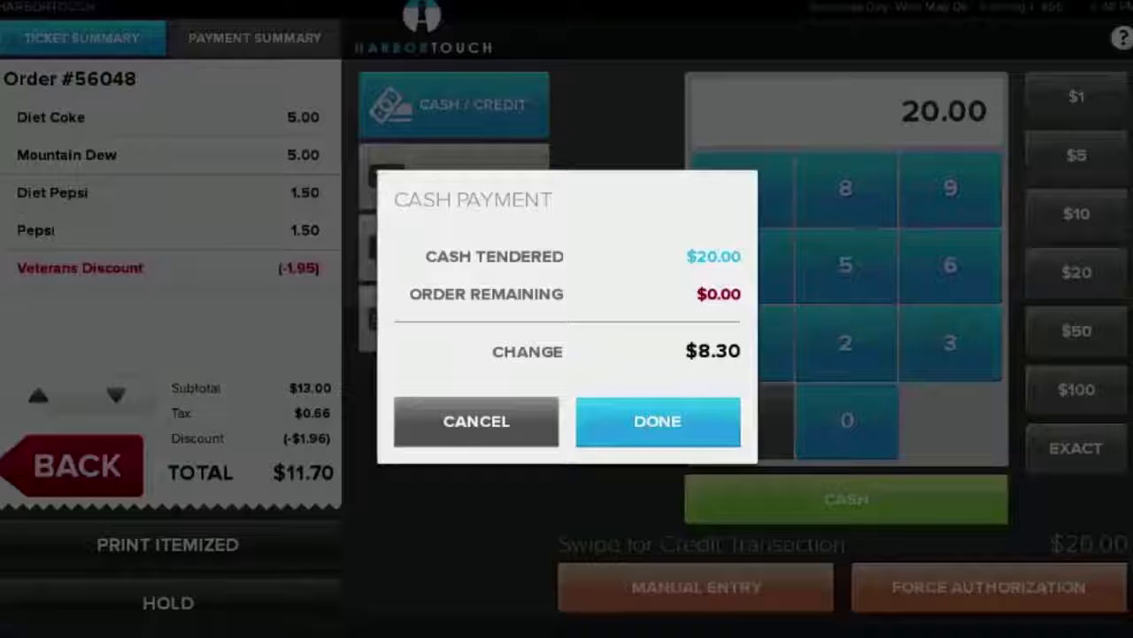
left_click(658, 420)
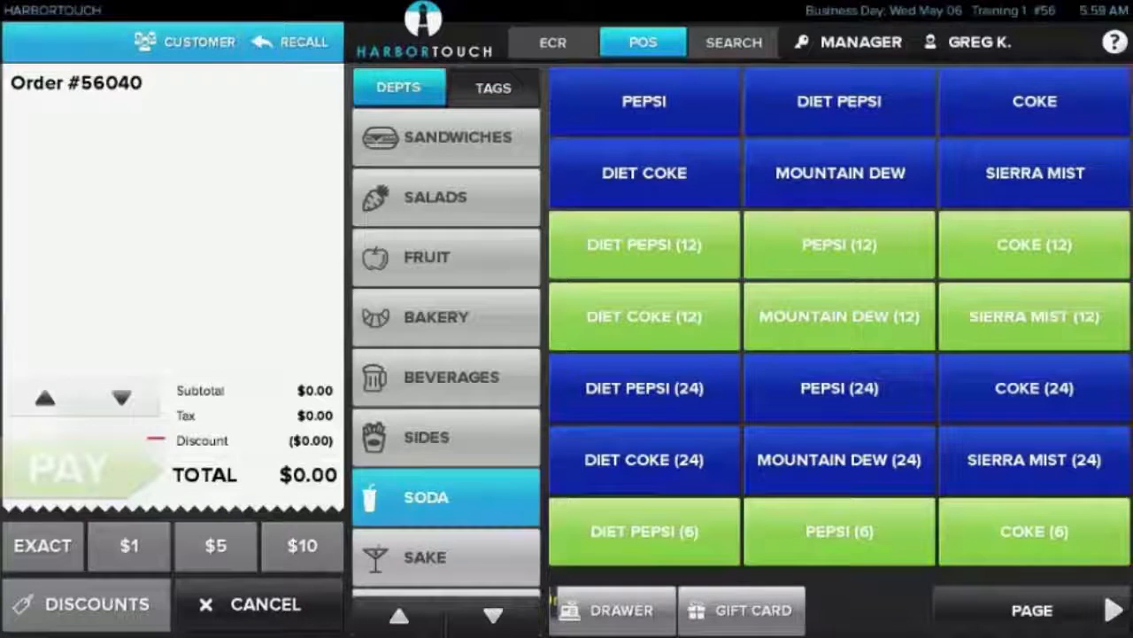
View the signed-in employee's shift report and look through all employees' shifts in the time clock
left_click(967, 42)
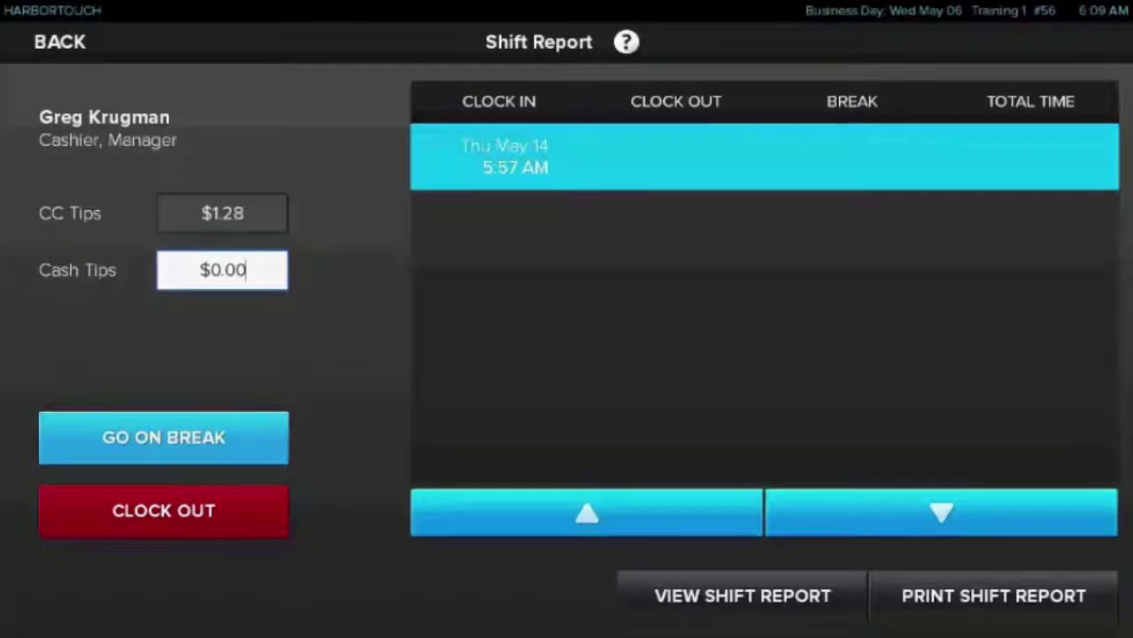
left_click(743, 595)
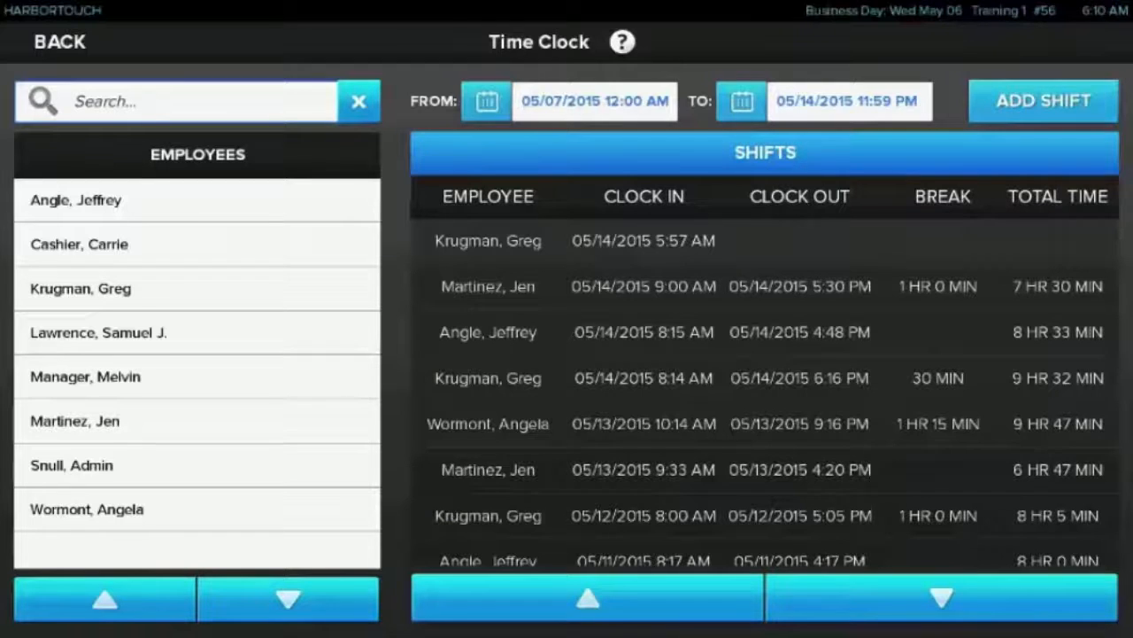
scroll(765, 394, "down", 3)
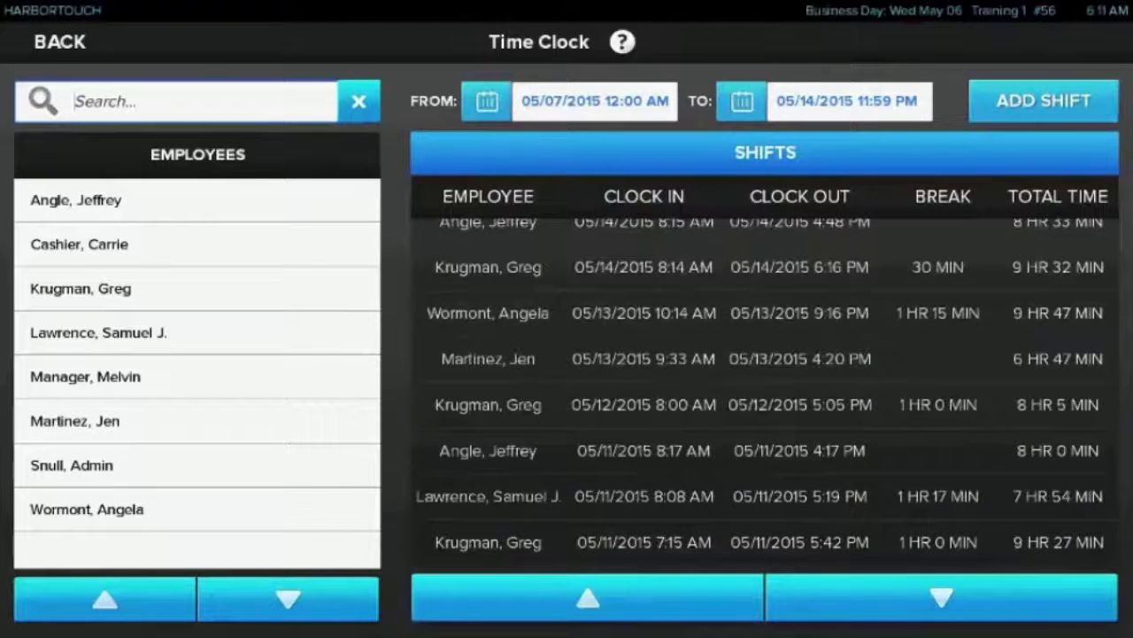
Filter the time clock to the signed-in employee's shifts with a start date of 05/12/2015
left_click(81, 288)
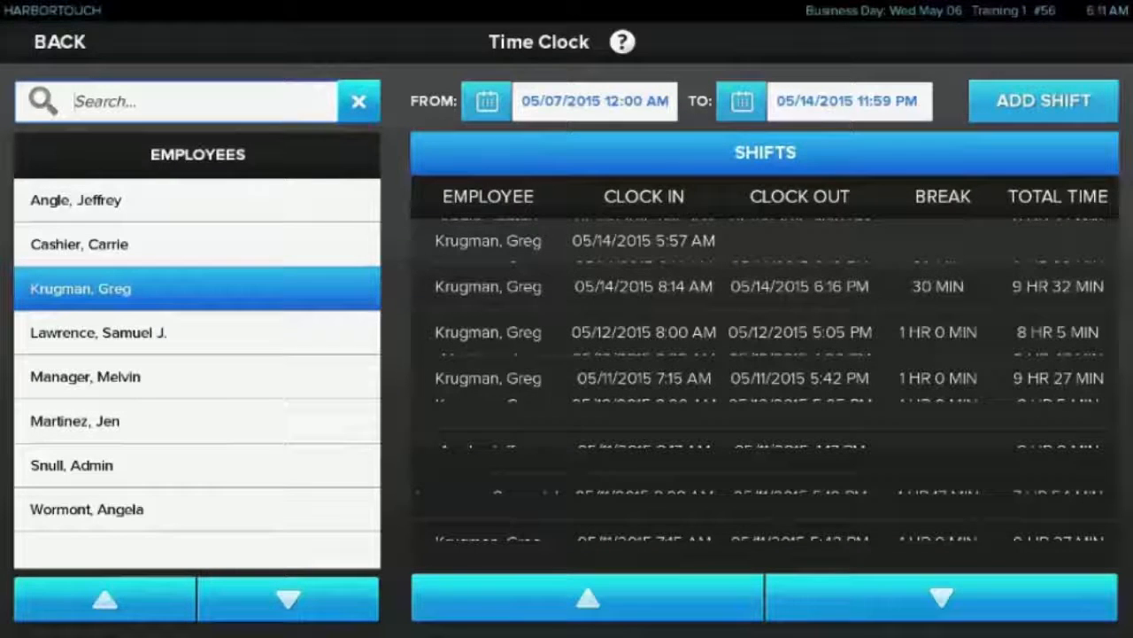
left_click(486, 101)
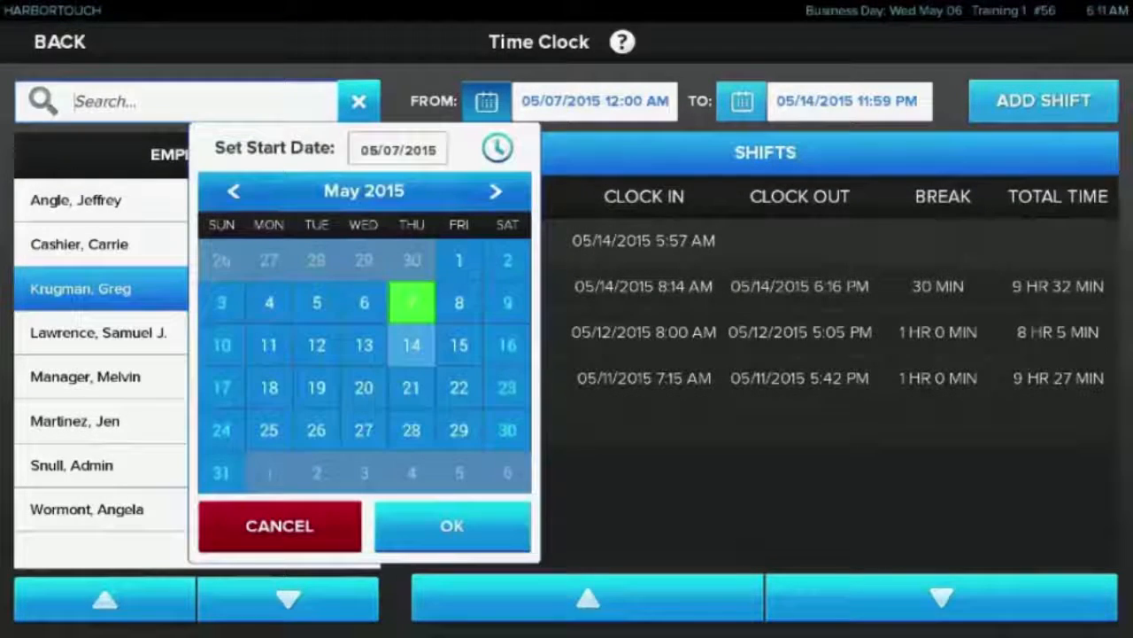
left_click(316, 345)
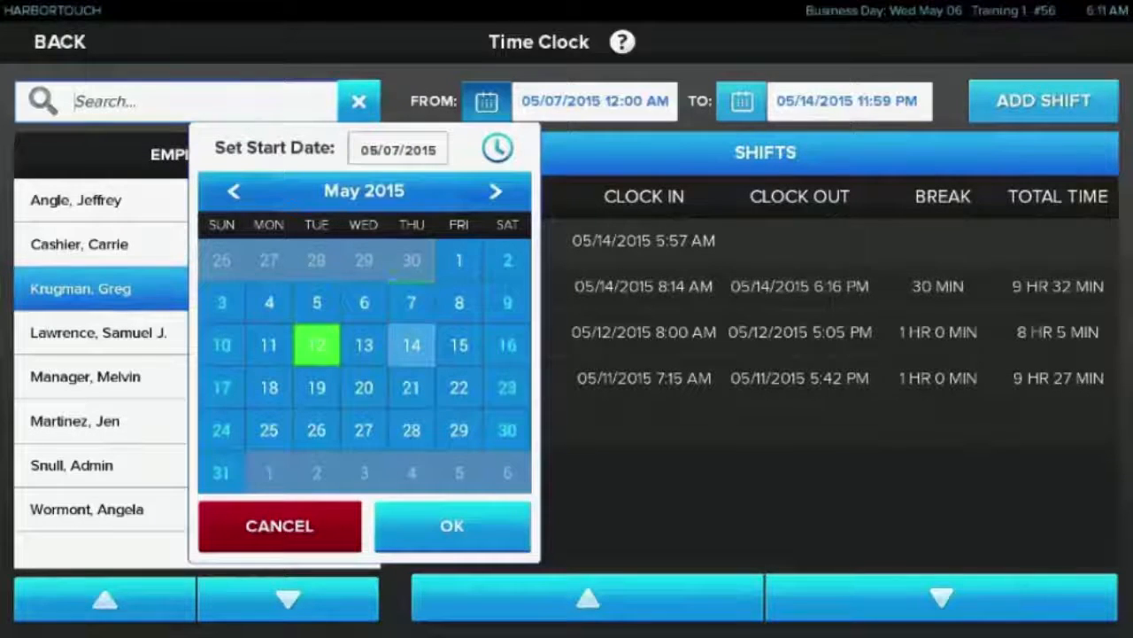
left_click(452, 525)
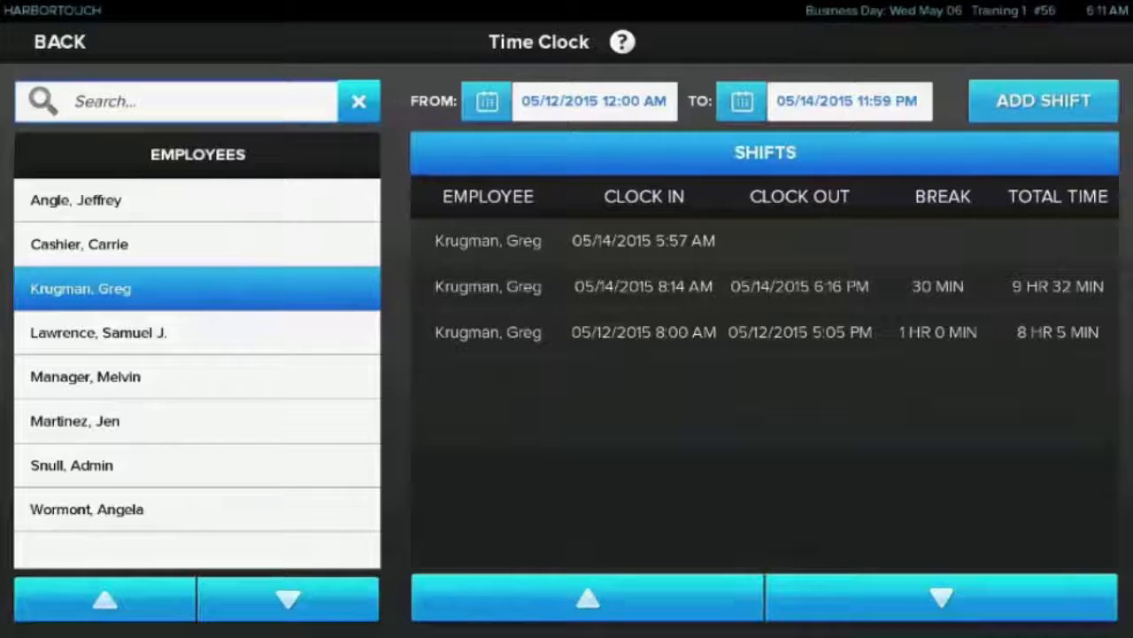
Set the clock-in time of the employee's completed 05/14/2015 shift to 8:00 AM
left_click(765, 287)
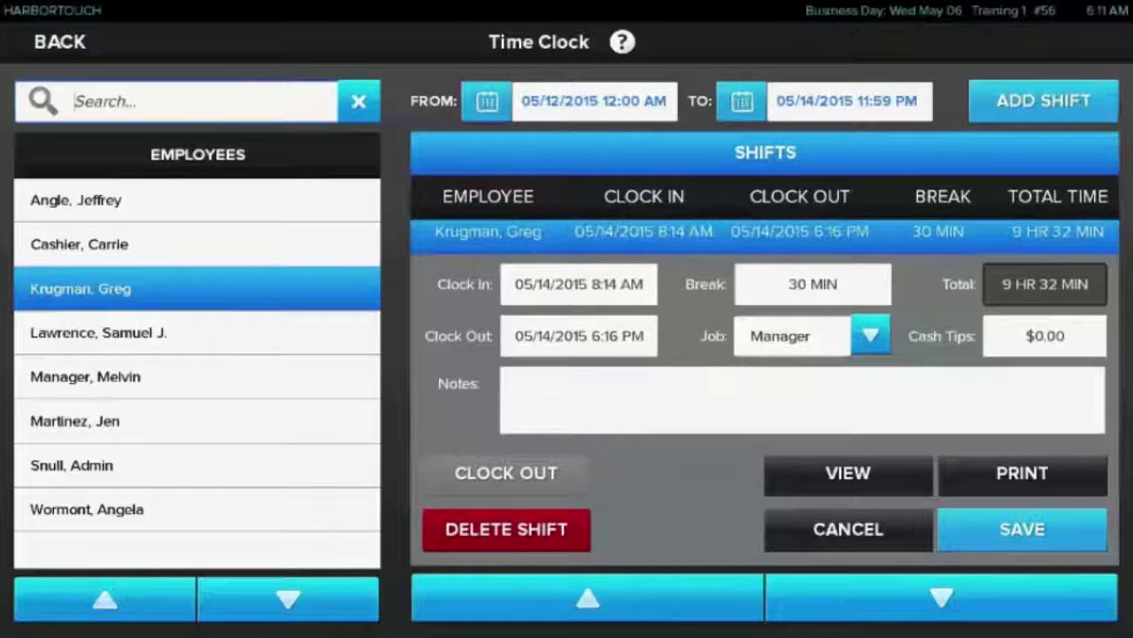
left_click(579, 284)
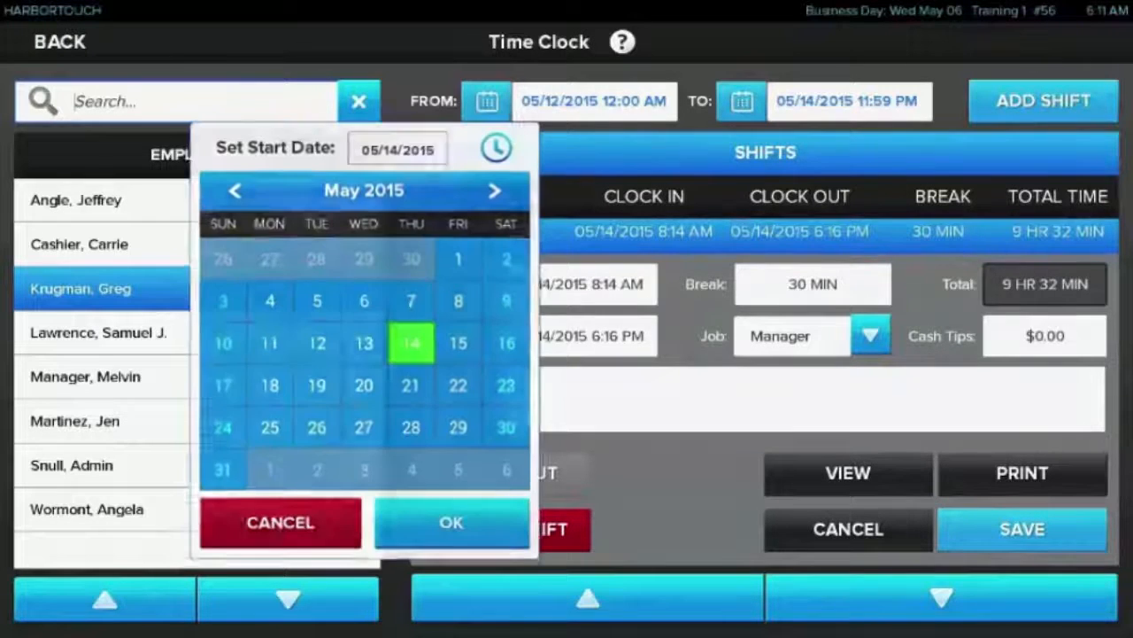
left_click(497, 148)
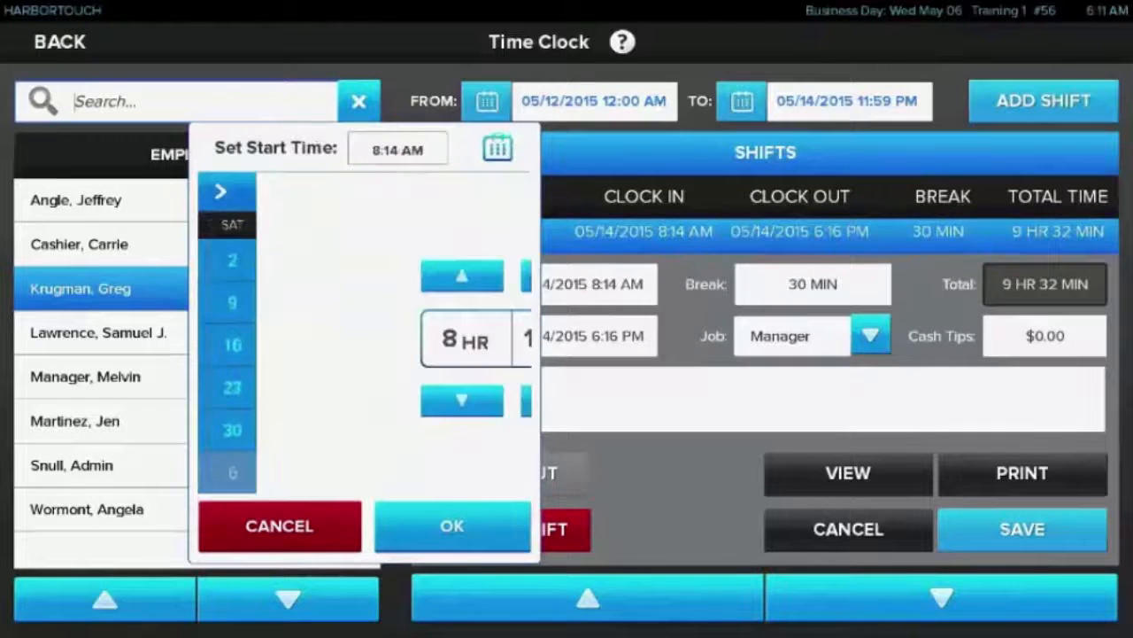
double_click(340, 400)
left_click(339, 400)
left_click(339, 400)
left_click(339, 400)
left_click(339, 400)
left_click(339, 400)
left_click(339, 400)
left_click(339, 401)
left_click(339, 400)
left_click(339, 400)
left_click(339, 400)
left_click(339, 401)
left_click(340, 401)
left_click(452, 525)
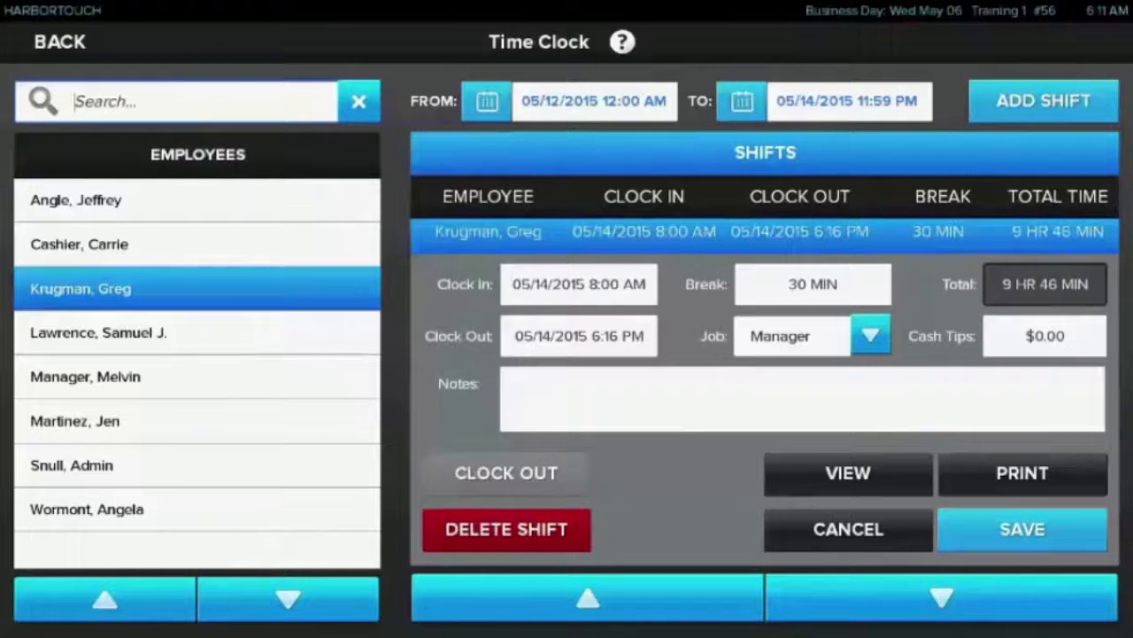
Set the 05/14/2015 shift's job to Cashier and its cash tips to $8.00
left_click(871, 335)
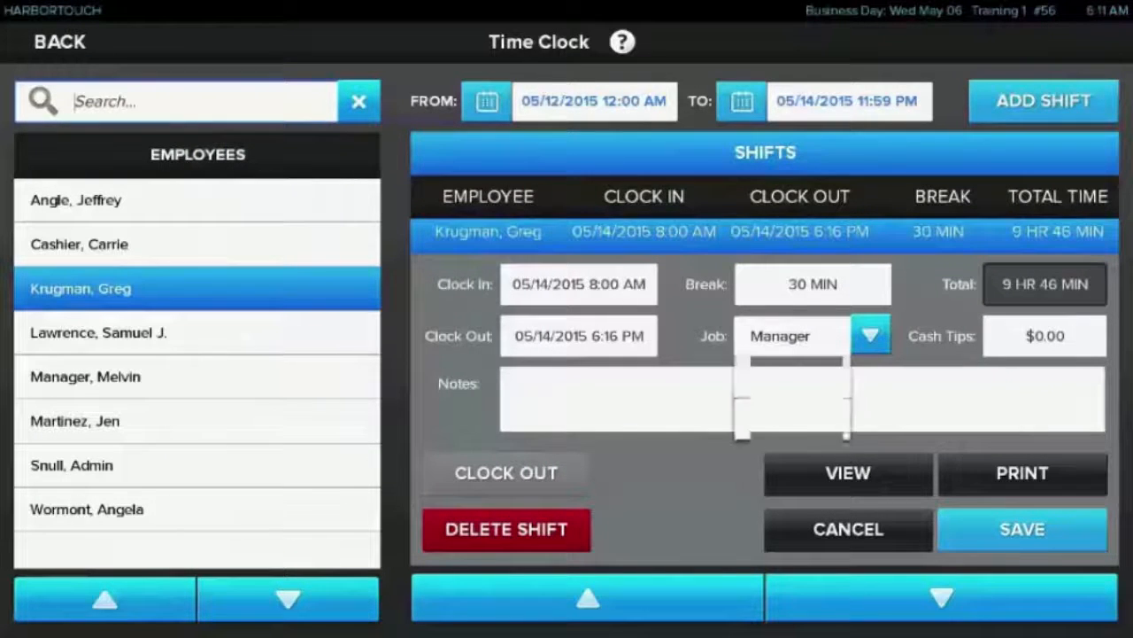
left_click(780, 374)
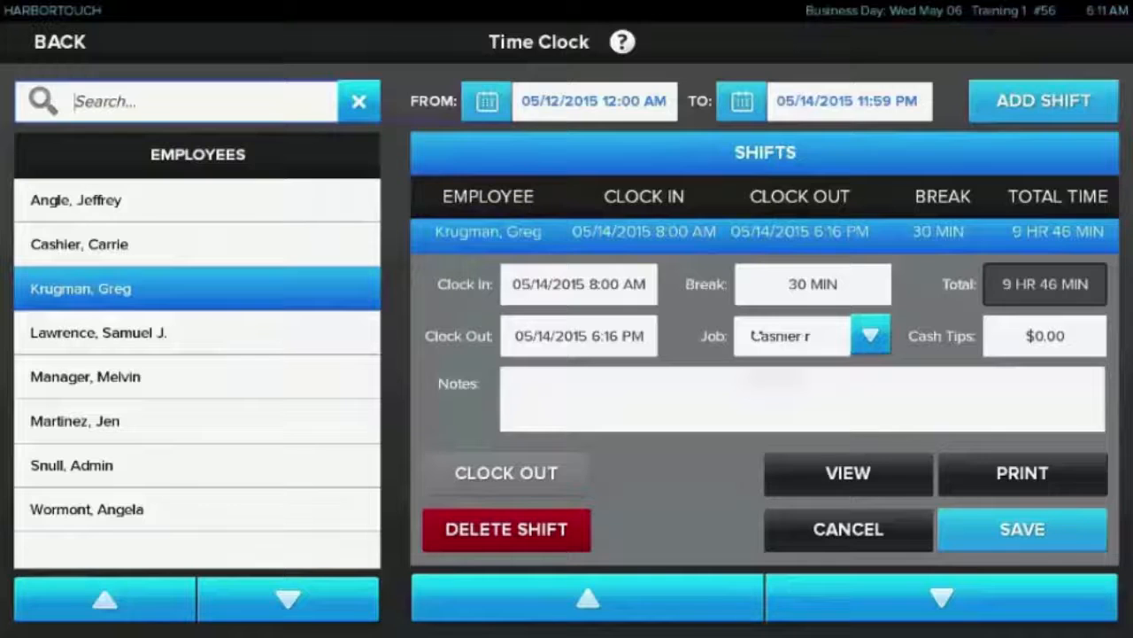
left_click(1063, 335)
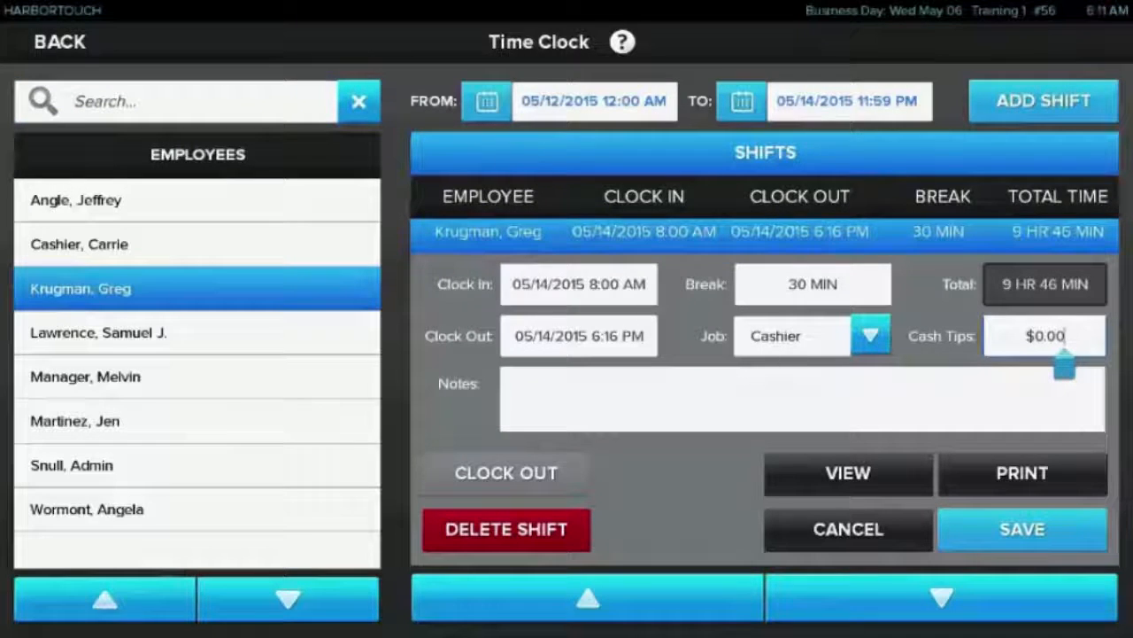
type("8")
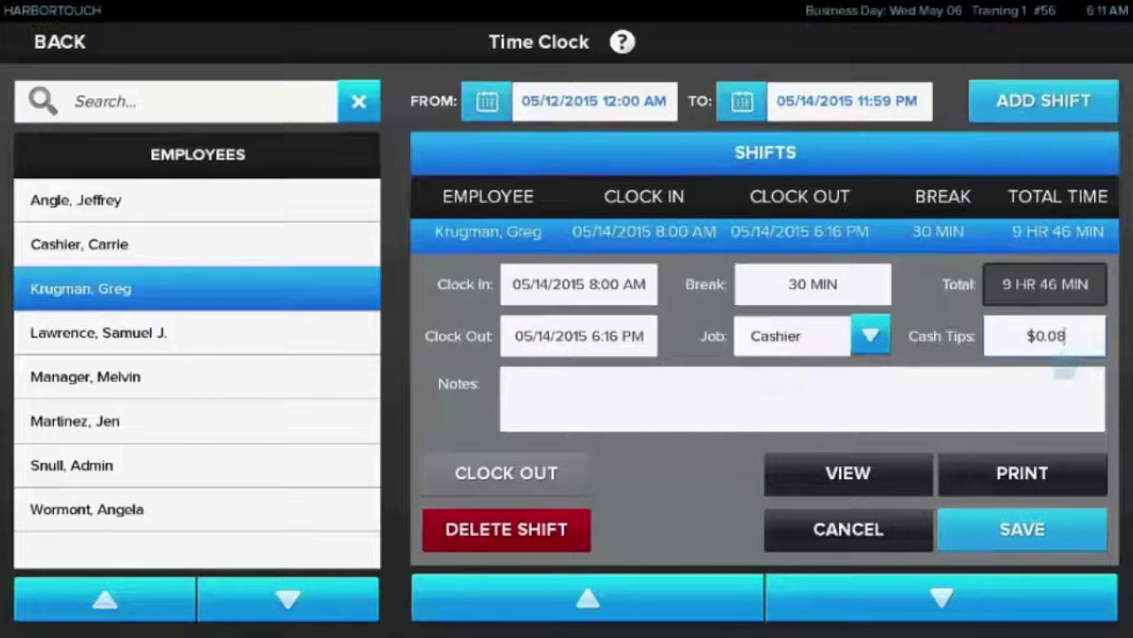
type(".00")
View the shift report for the edited 05/14/2015 shift, close it and save the shift
left_click(848, 474)
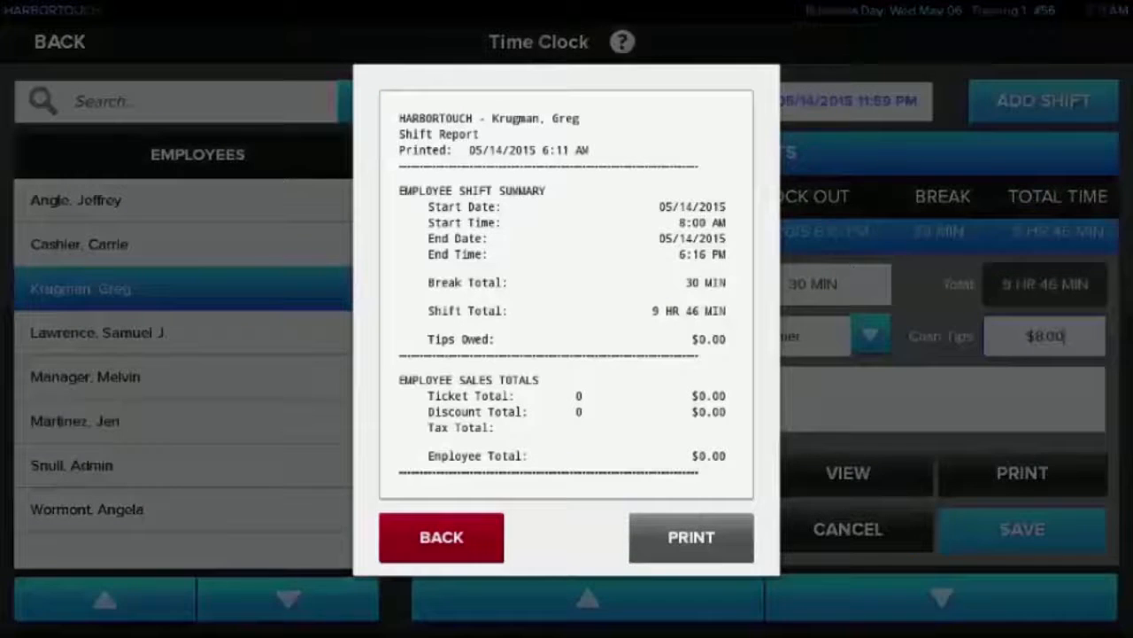
left_click(441, 537)
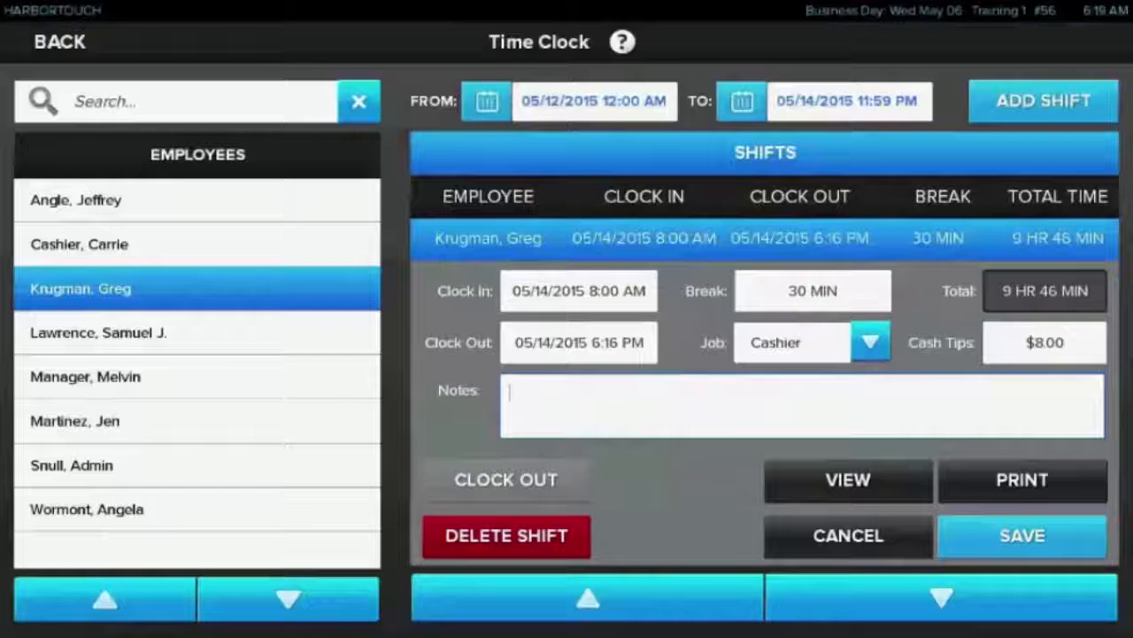
left_click(1023, 535)
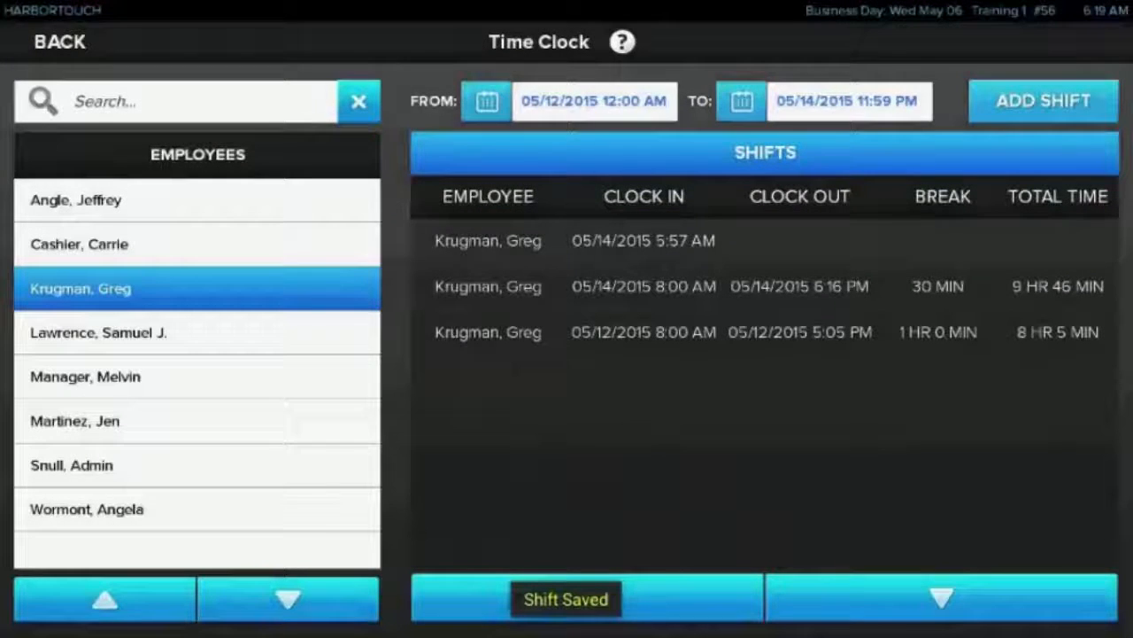
Add a new shift for the selected employee with a clock-in date of 05/10/2015
left_click(1043, 100)
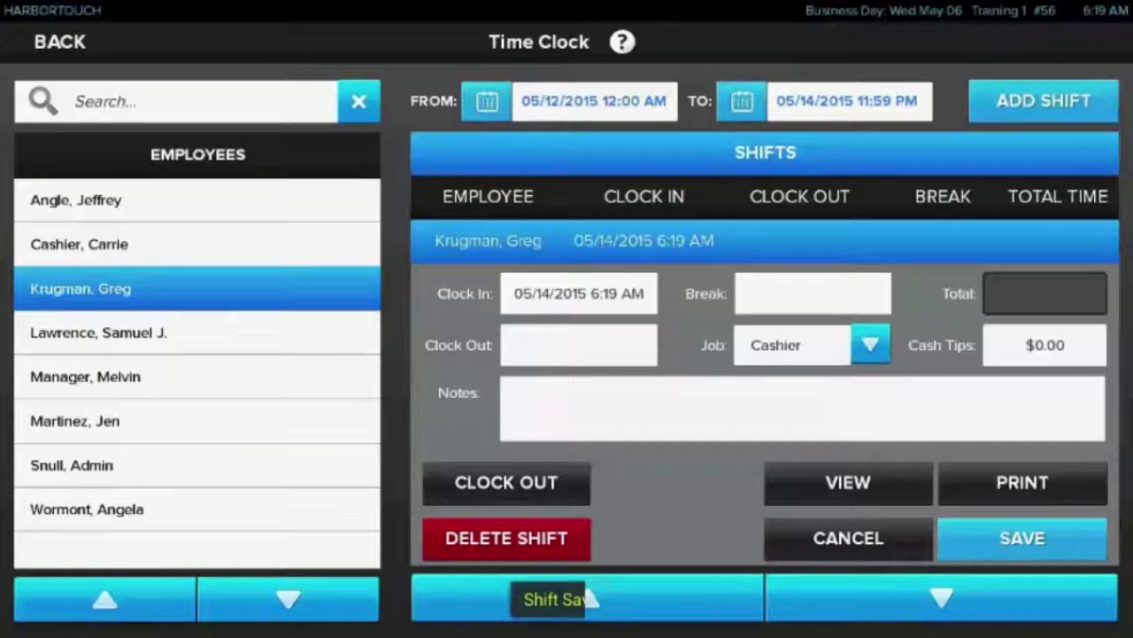
left_click(579, 294)
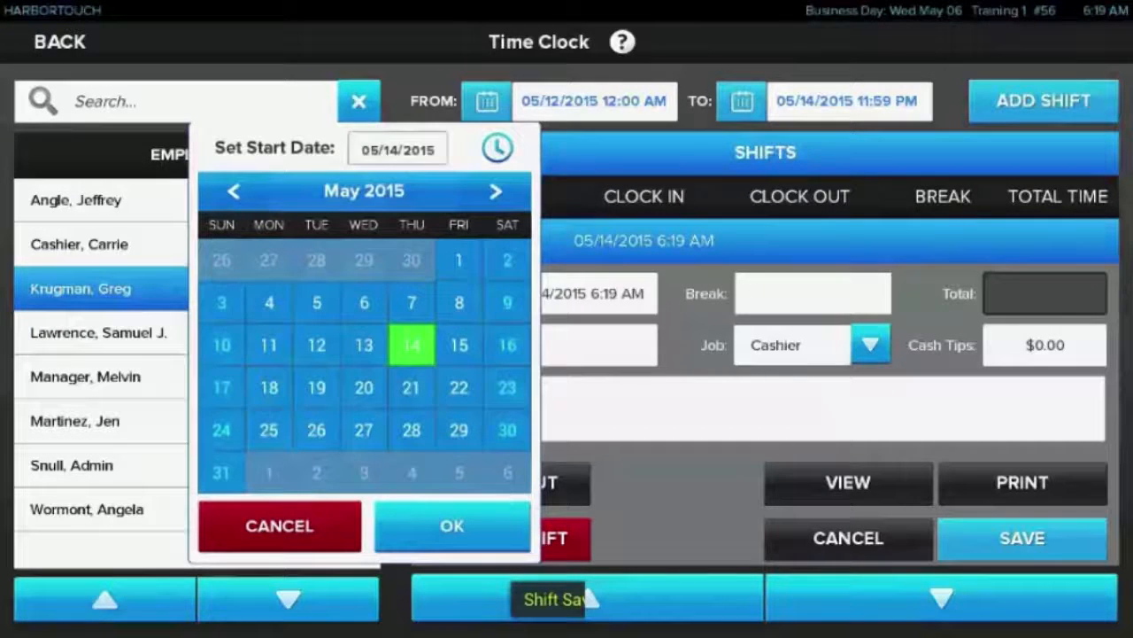
left_click(222, 344)
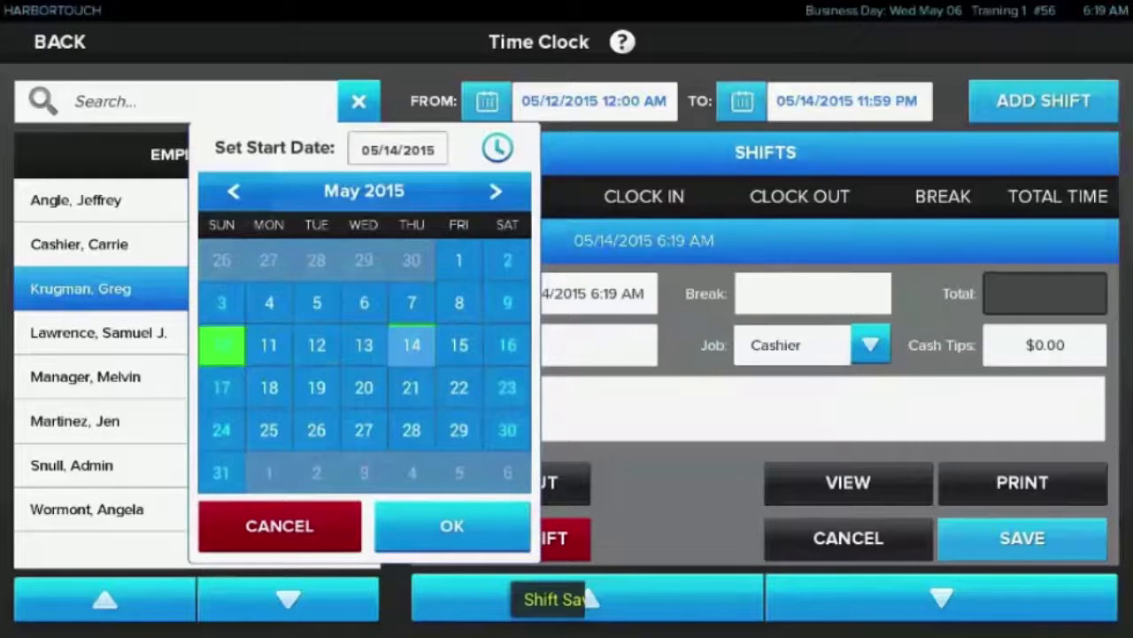
left_click(452, 525)
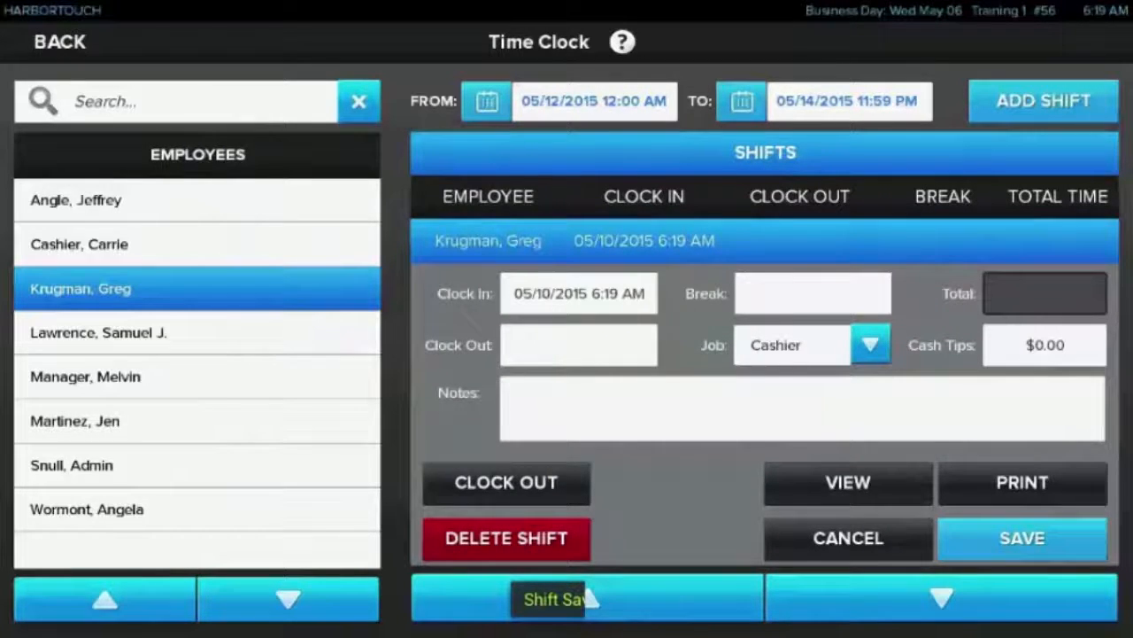
Set the new shift's clock-out to 05/10/2015 3:20 PM and its break to 2 hours 0 minutes
left_click(579, 346)
left_click(476, 345)
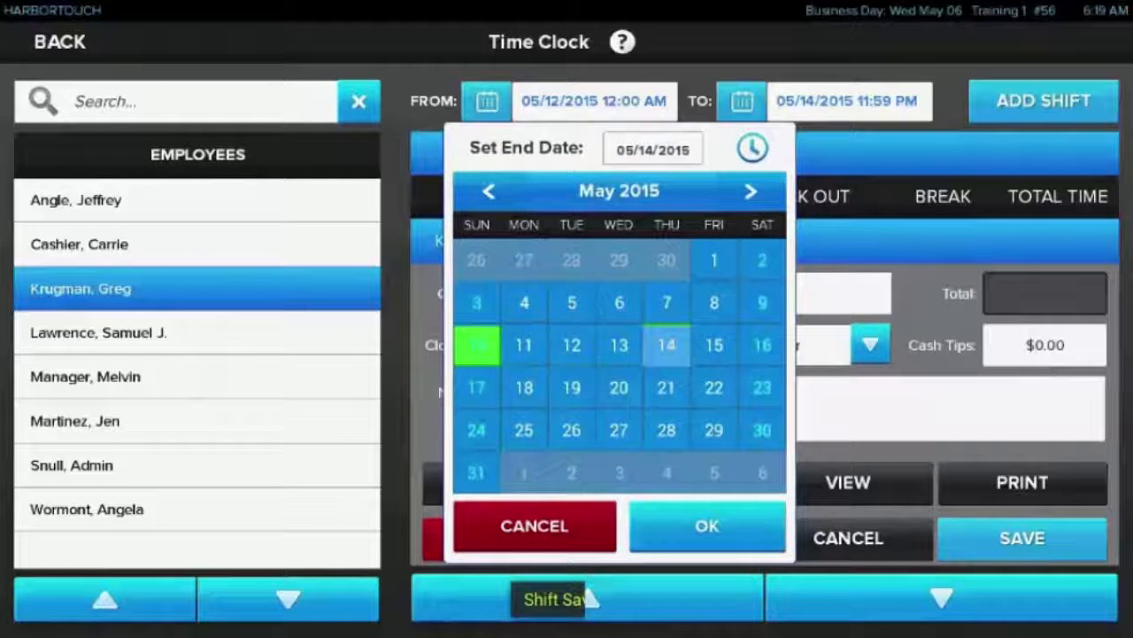
left_click(753, 148)
left_click(740, 276)
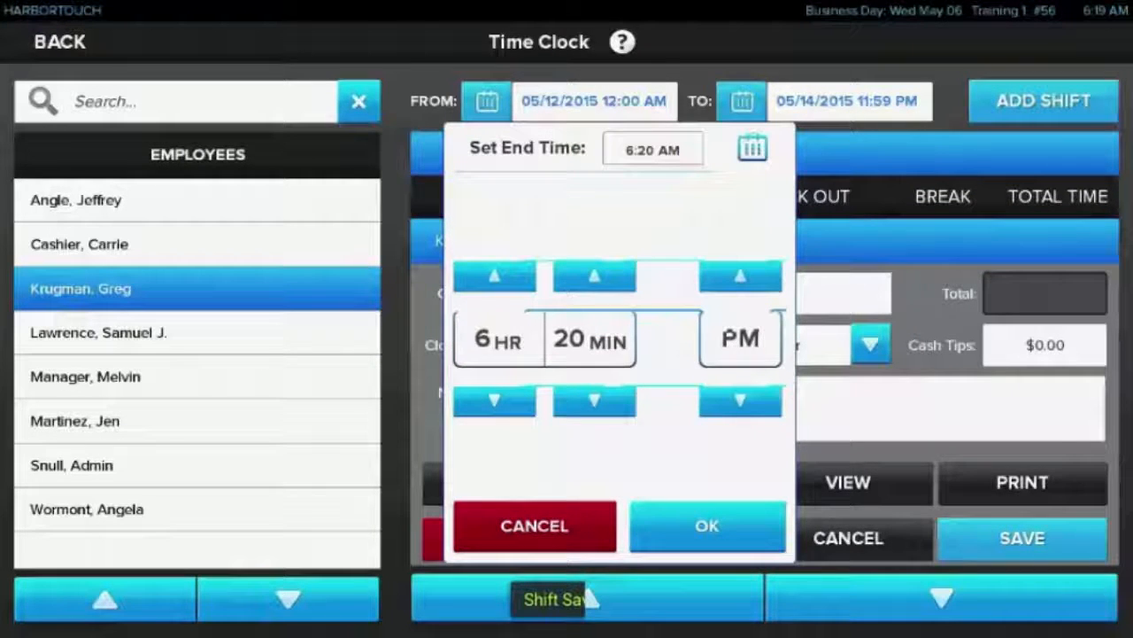
left_click(494, 401)
left_click(494, 401)
left_click(494, 401)
left_click(708, 526)
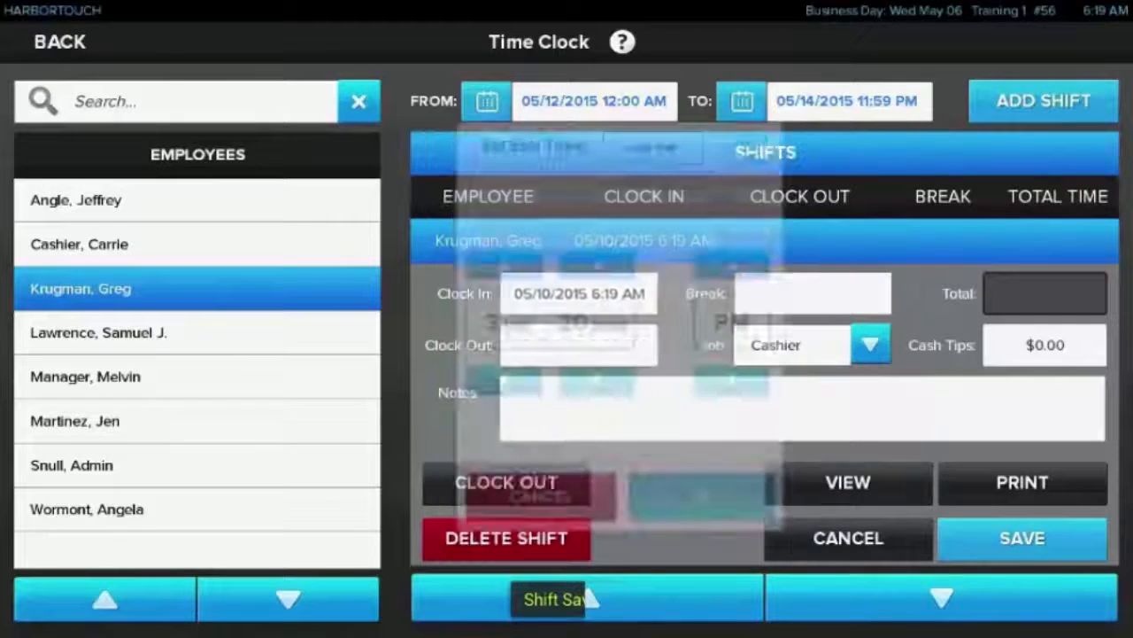
left_click(814, 294)
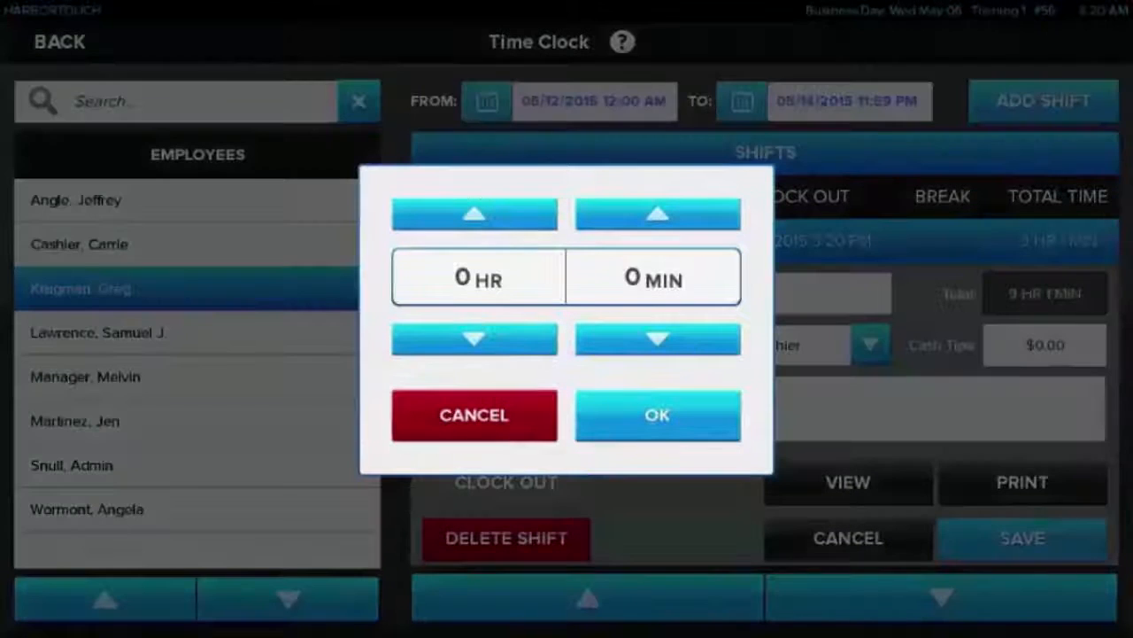
left_click(657, 415)
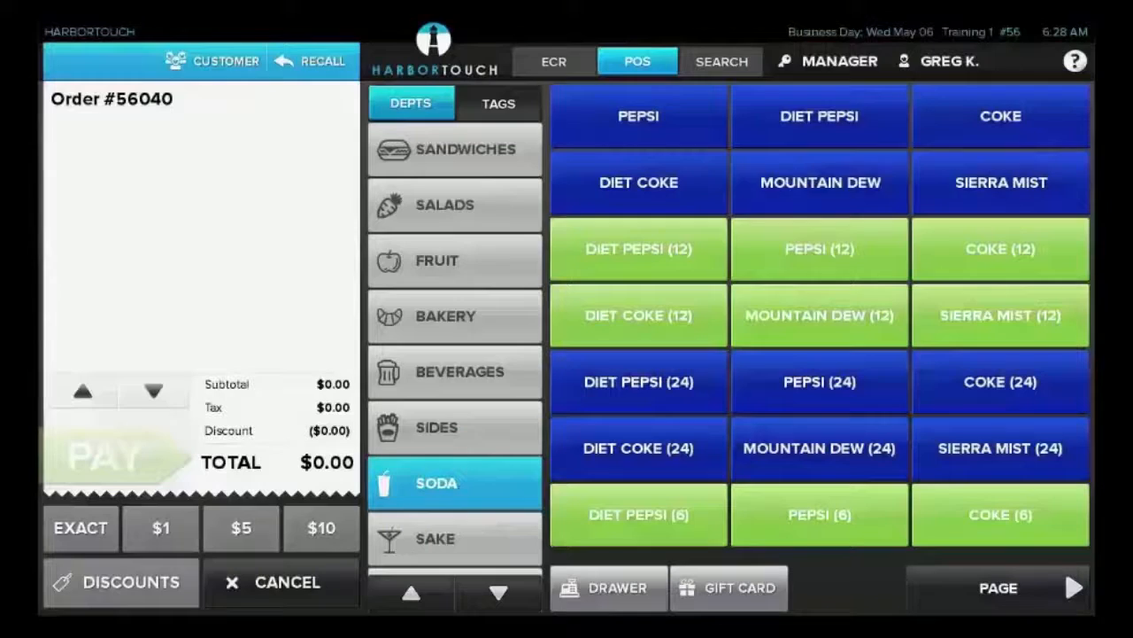
Open the general settings and review the tax information of the Sales Tax
left_click(829, 61)
left_click(799, 211)
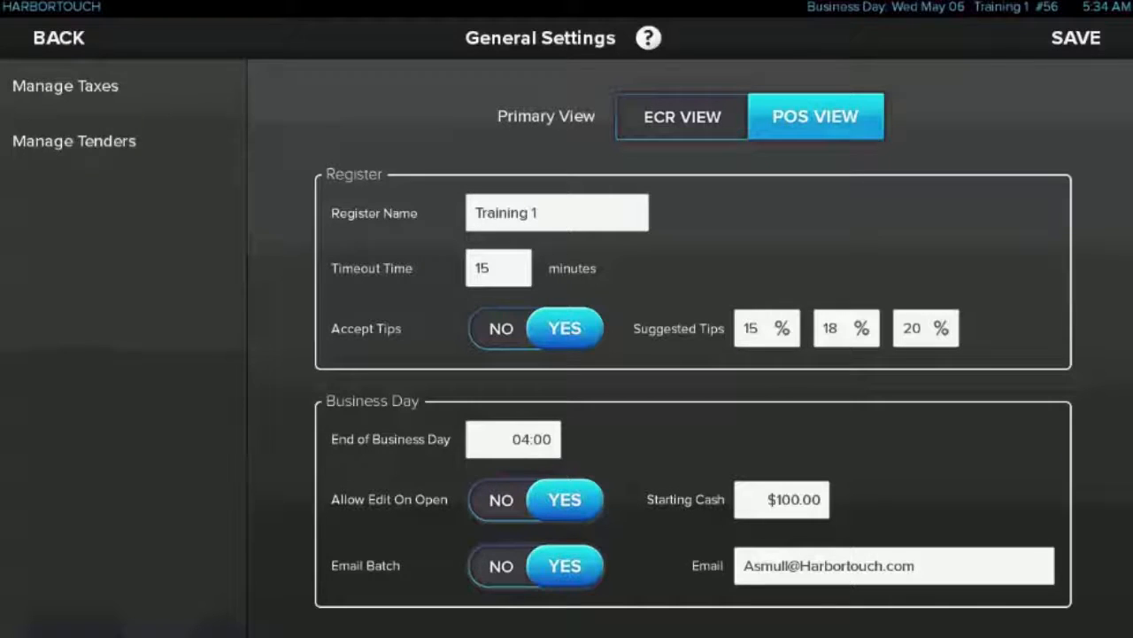
left_click(65, 86)
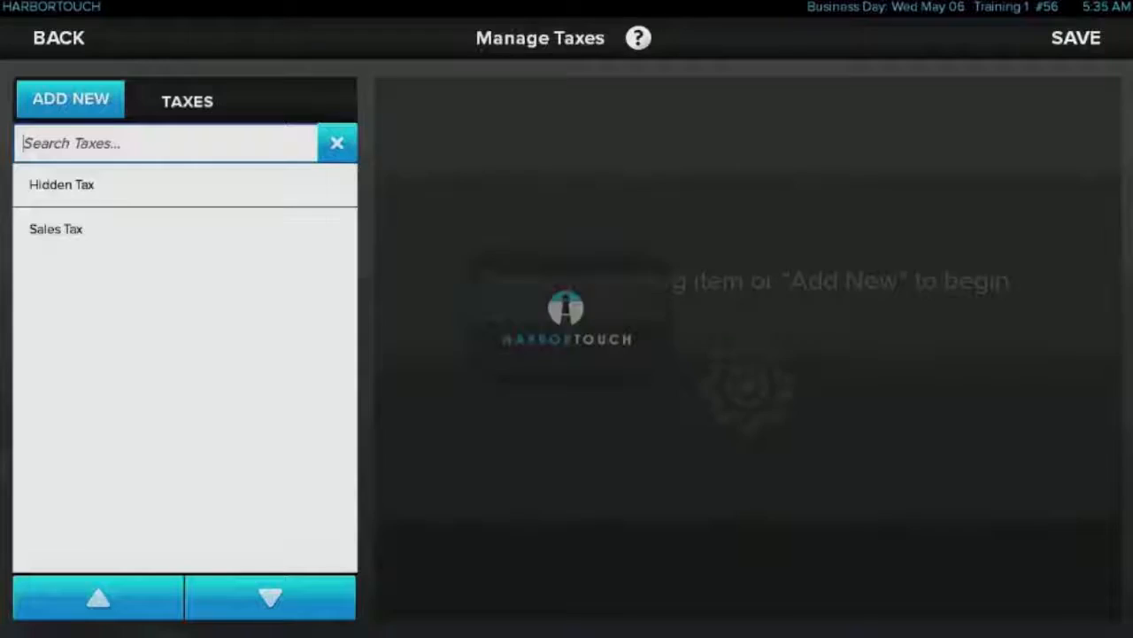
left_click(56, 229)
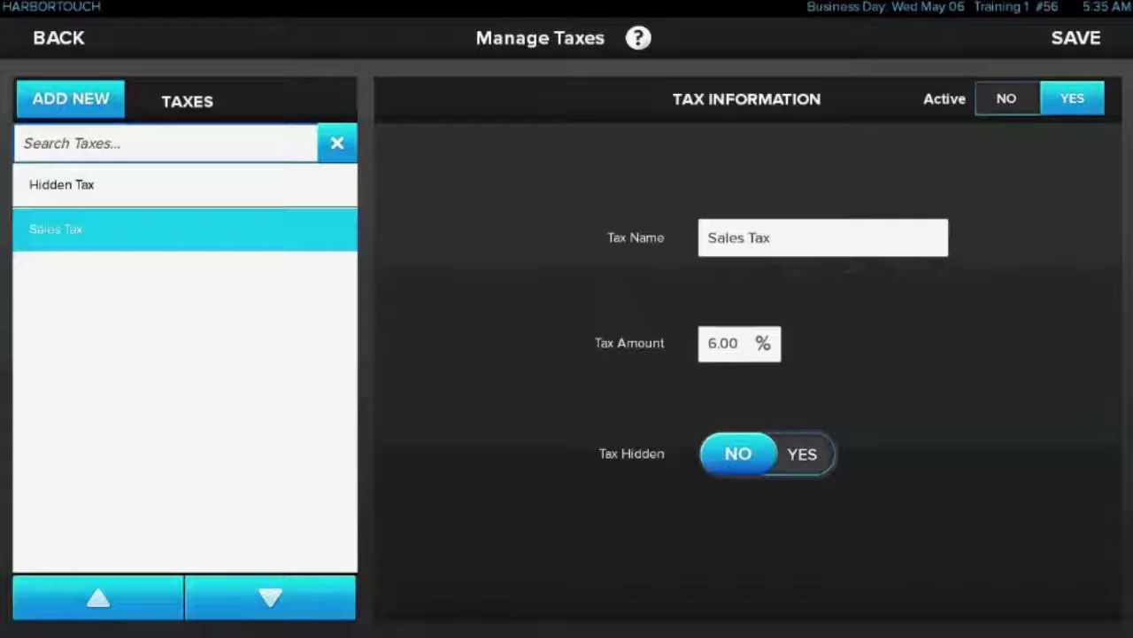
key("Escape")
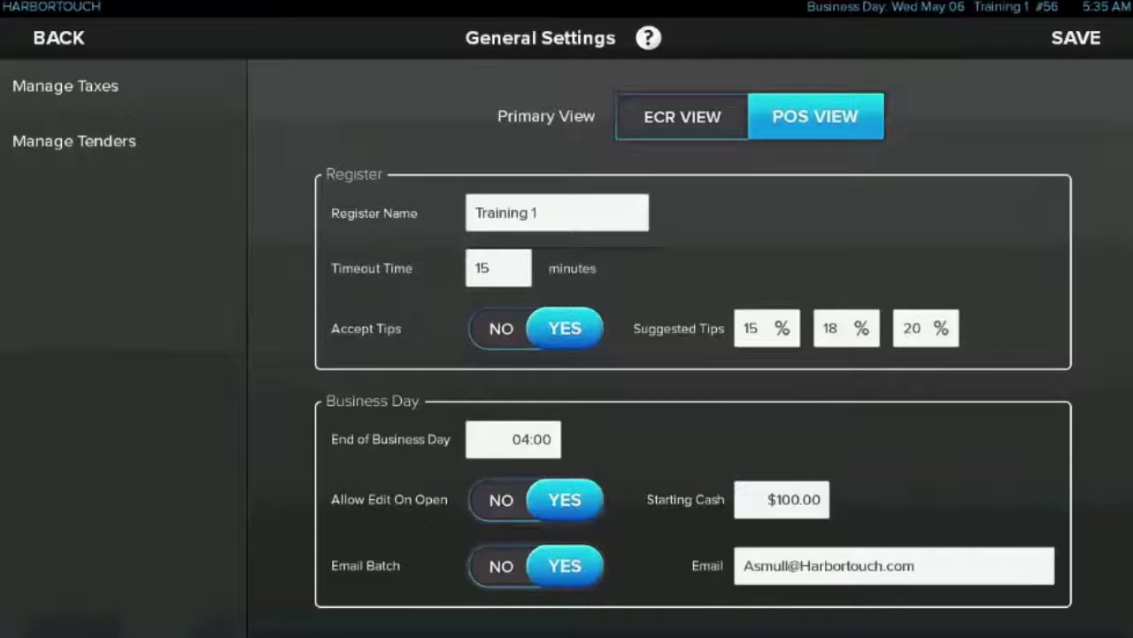
Review the tender information of the Cash tender and return to the settings overview
left_click(73, 141)
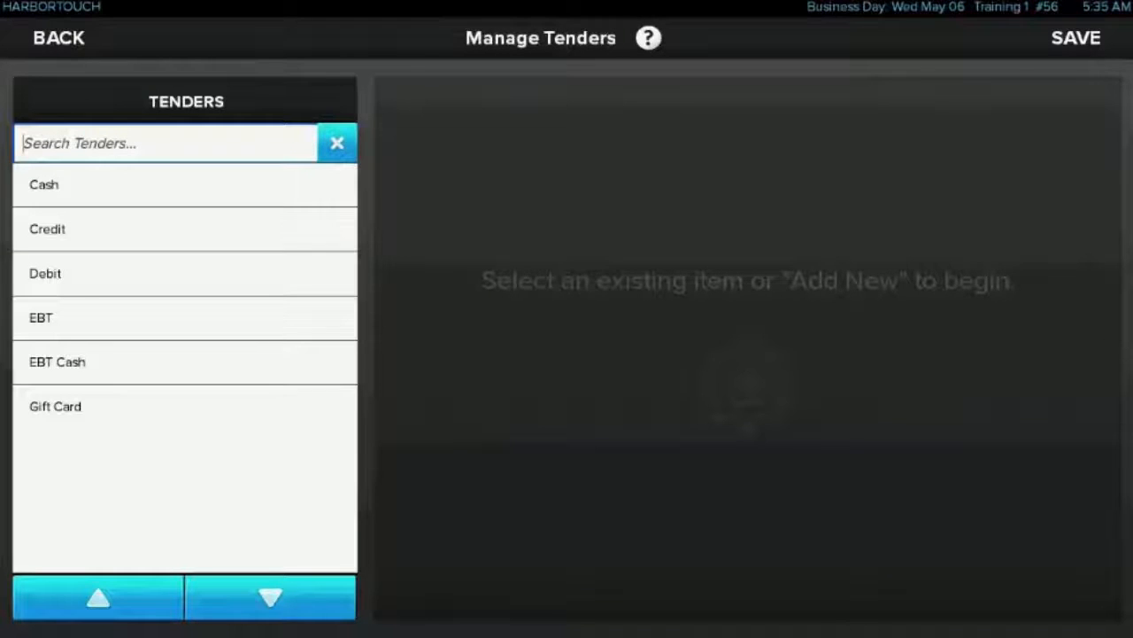
left_click(97, 184)
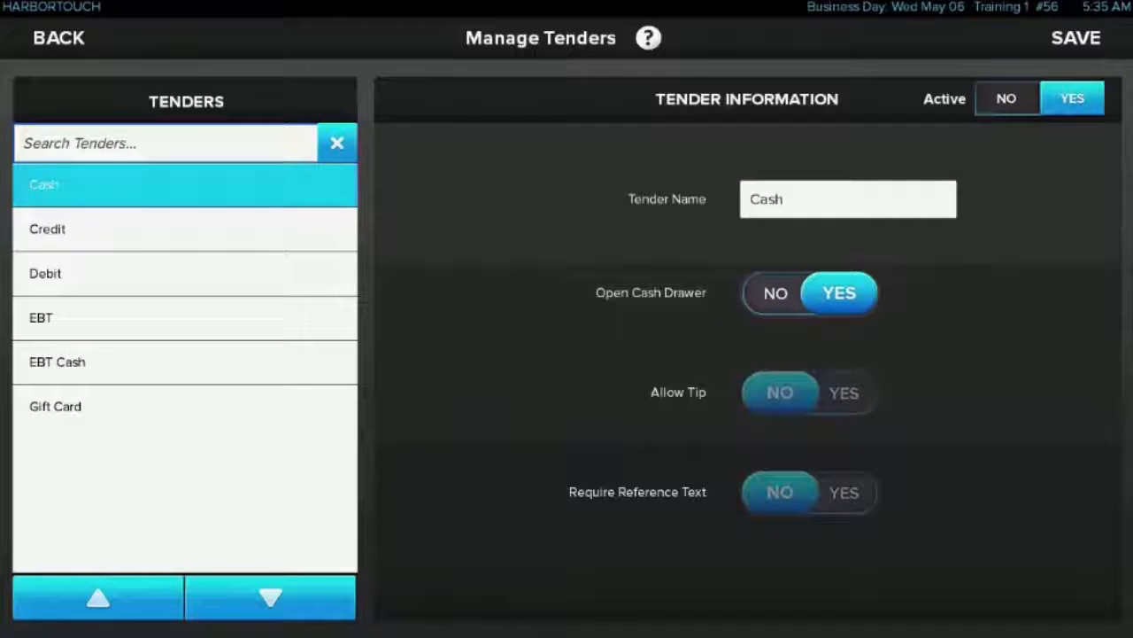
left_click(59, 37)
left_click(58, 37)
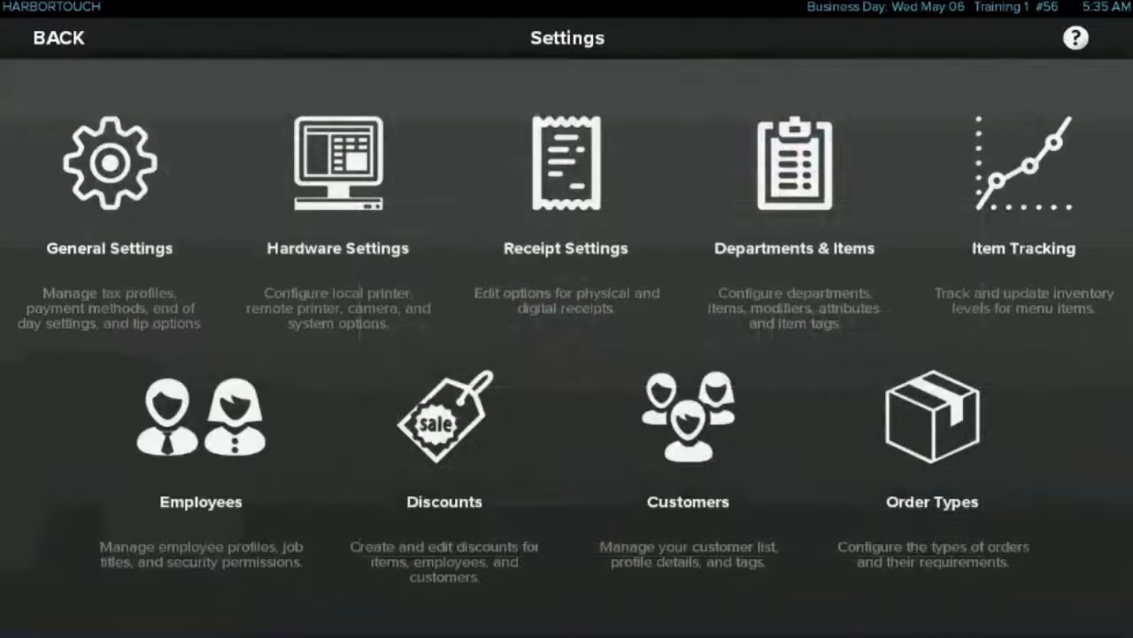
Look through the hardware settings, including remote printer, clock and network setup, and the receipt settings
left_click(339, 177)
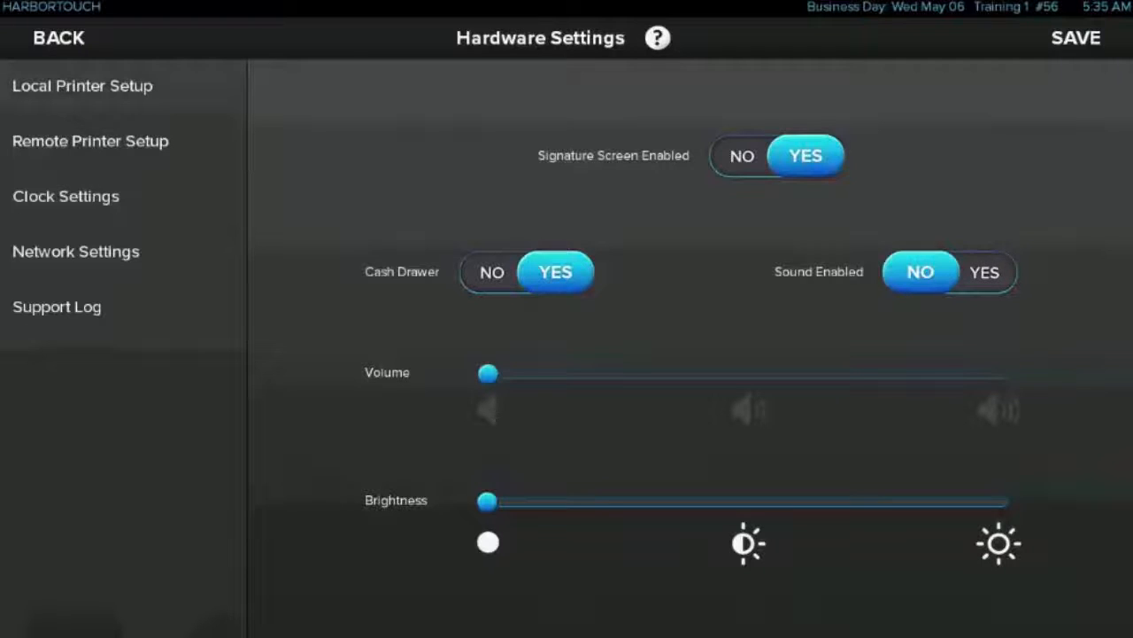
left_click(91, 141)
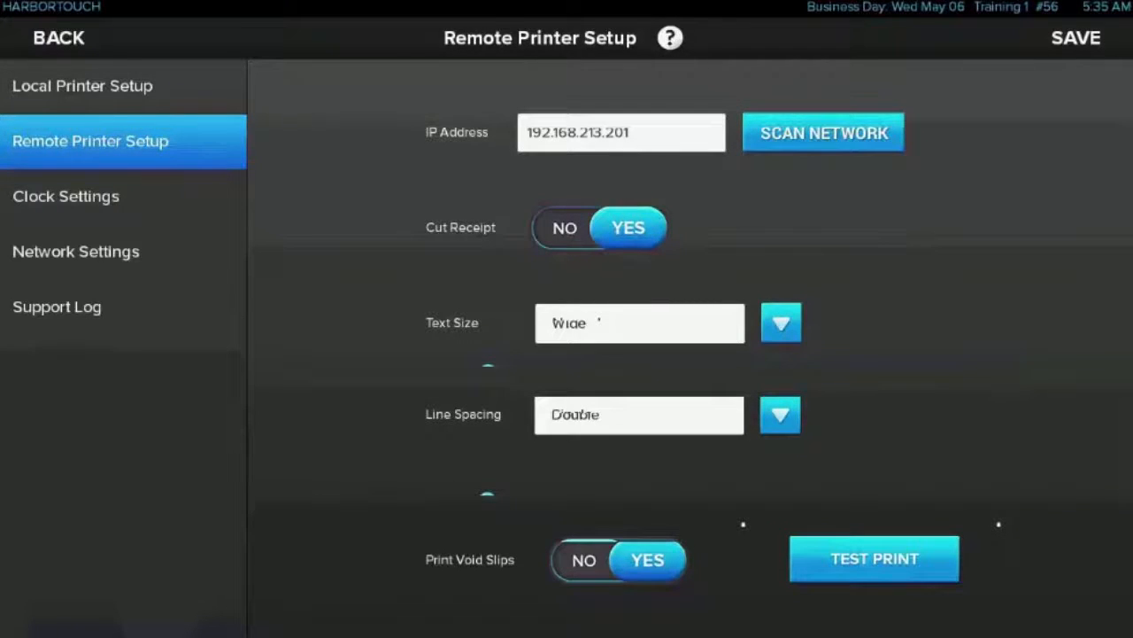
left_click(65, 195)
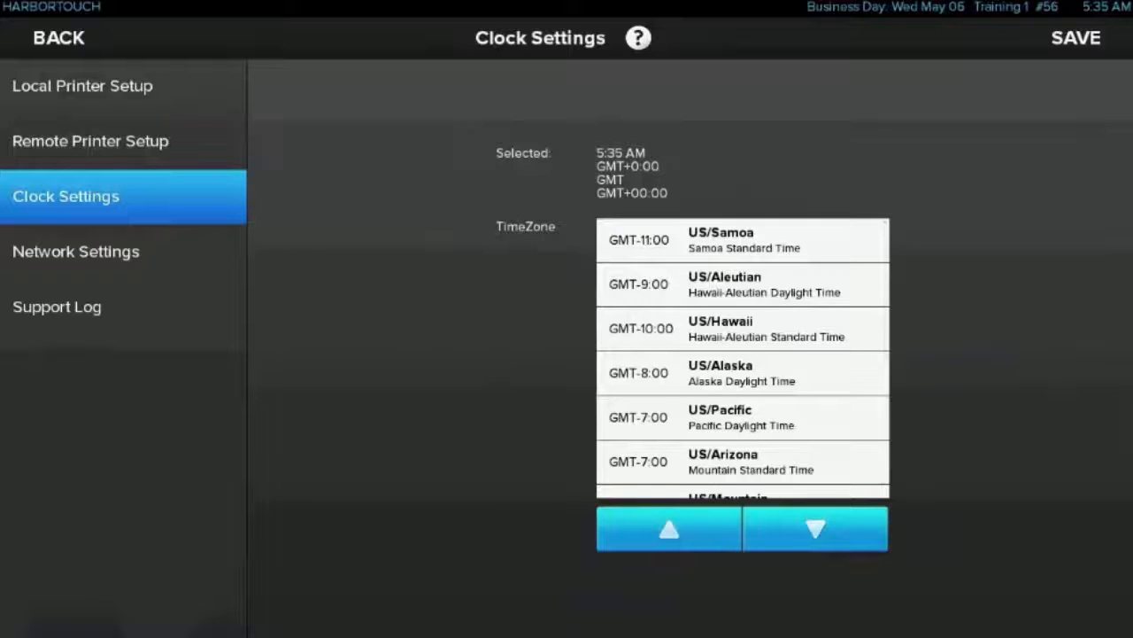
left_click(76, 251)
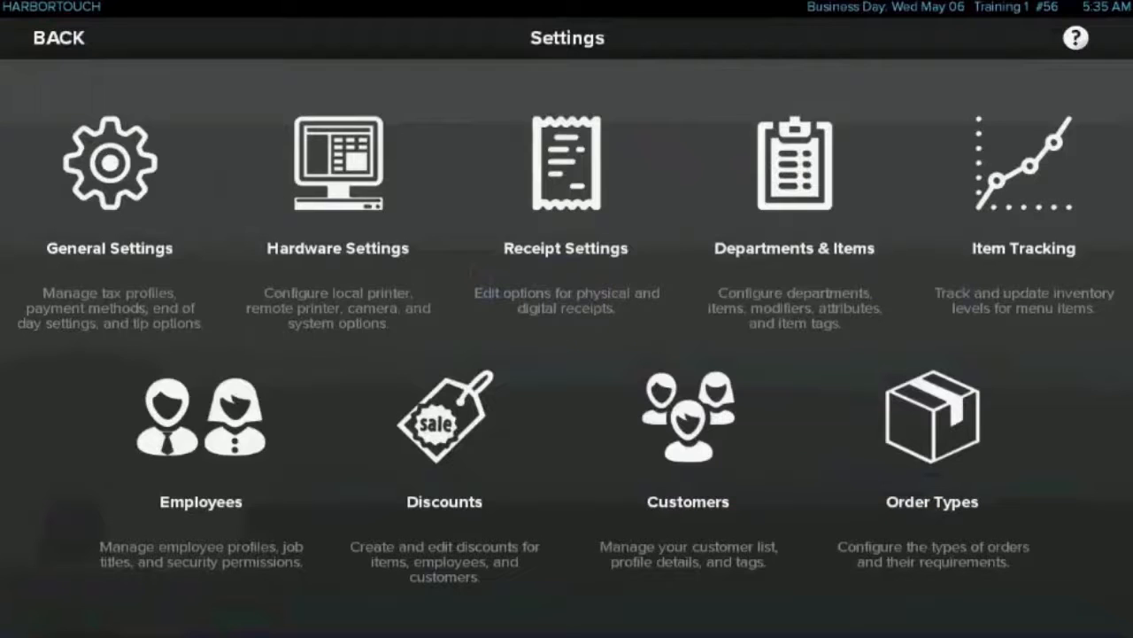
left_click(566, 195)
Review the department information of the Fruit department in the department setup
left_click(795, 184)
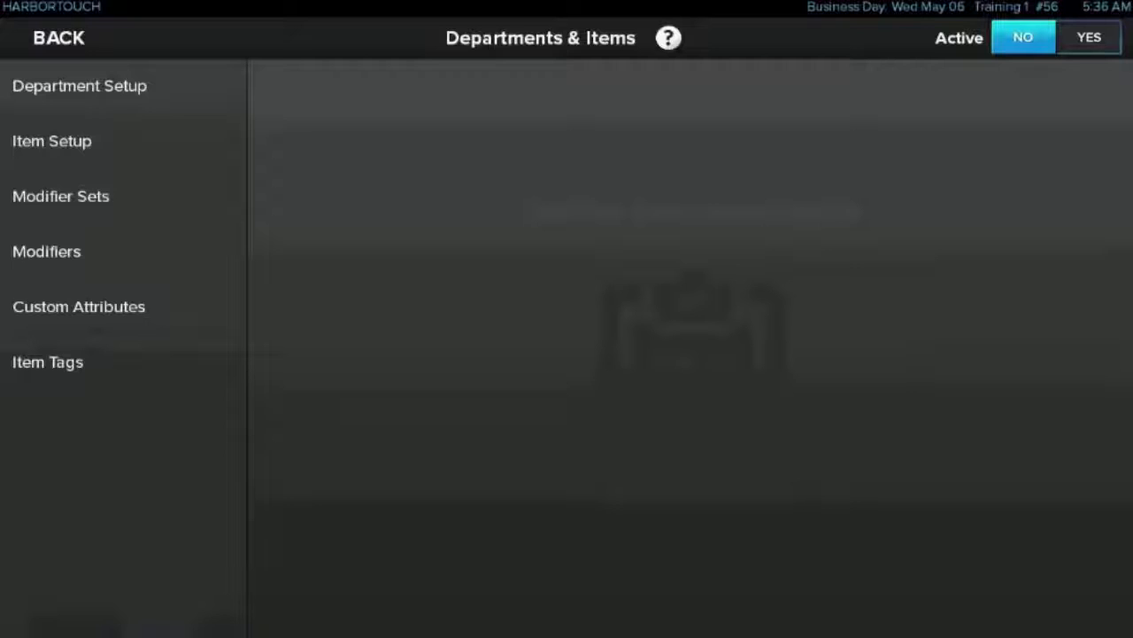
left_click(79, 86)
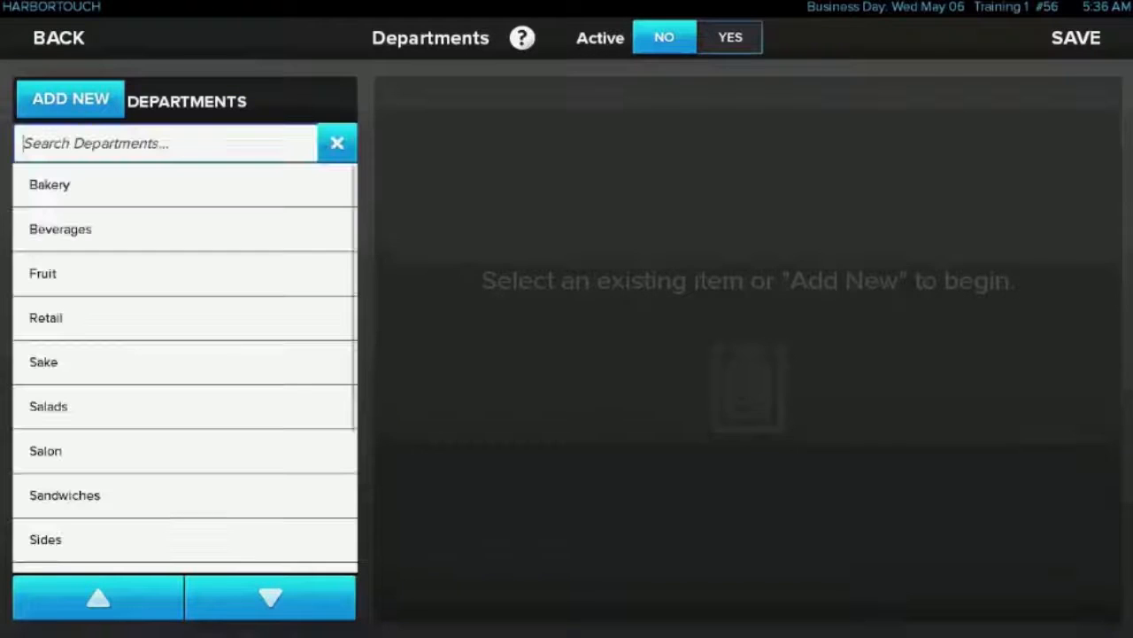
left_click(184, 274)
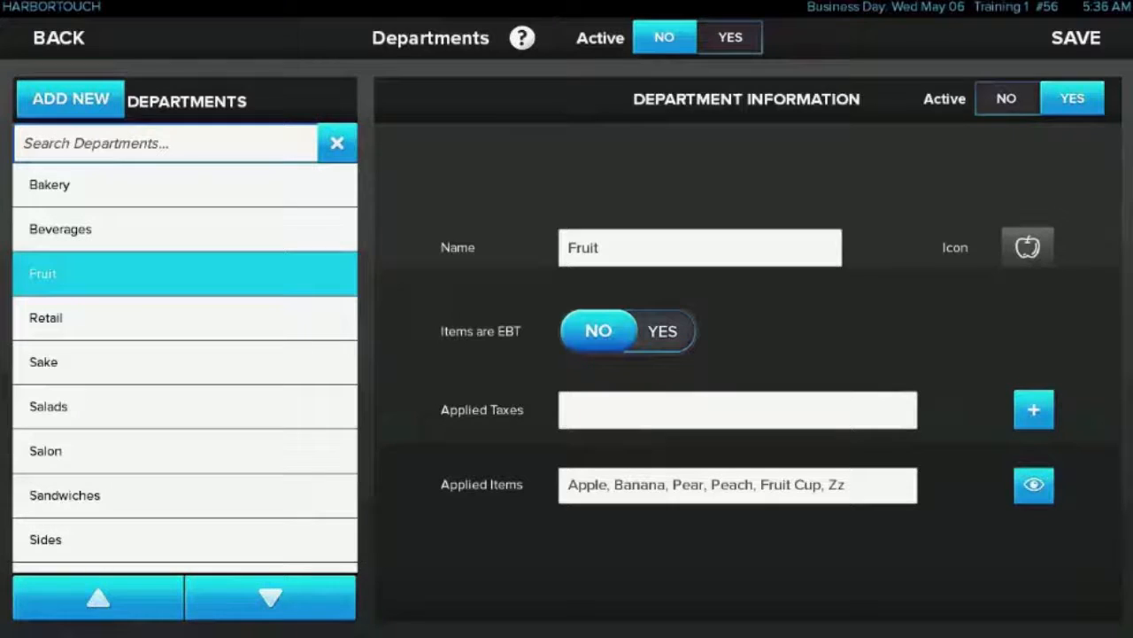
left_click(59, 37)
Examine the item setup of the Bagel and of the Club: BLT, including the BLT's second page of item information
left_click(89, 139)
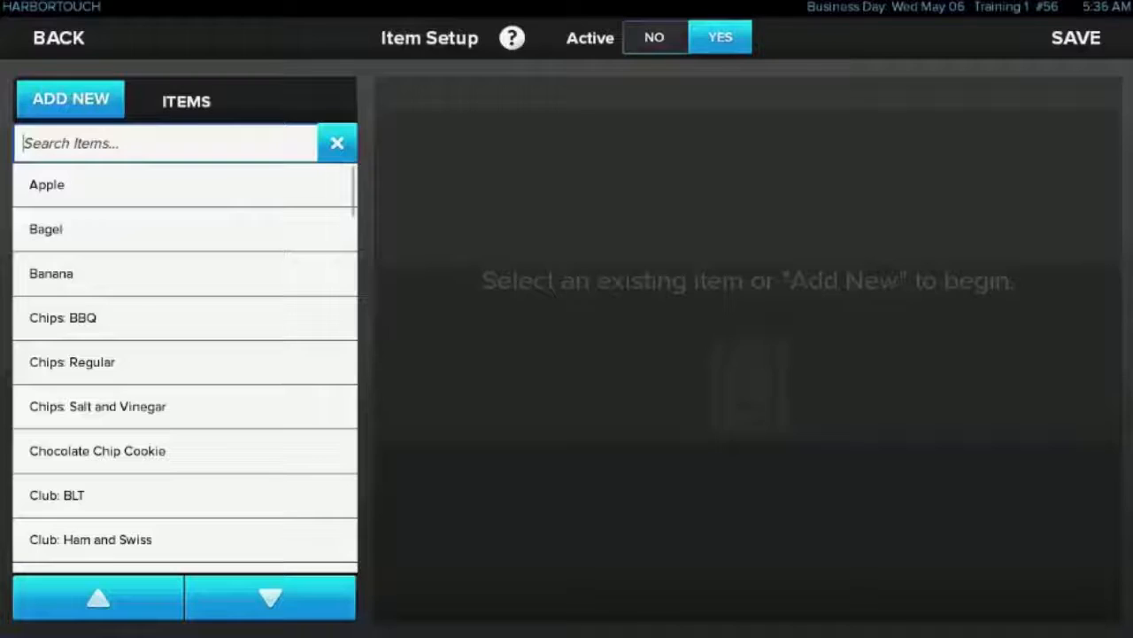
left_click(184, 228)
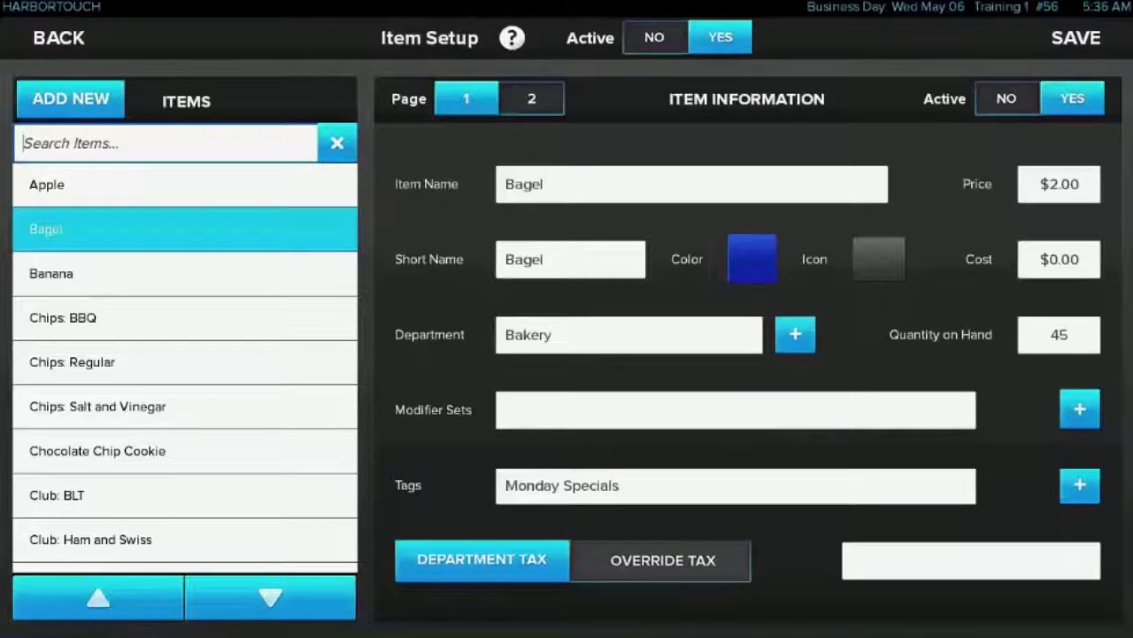
left_click(184, 496)
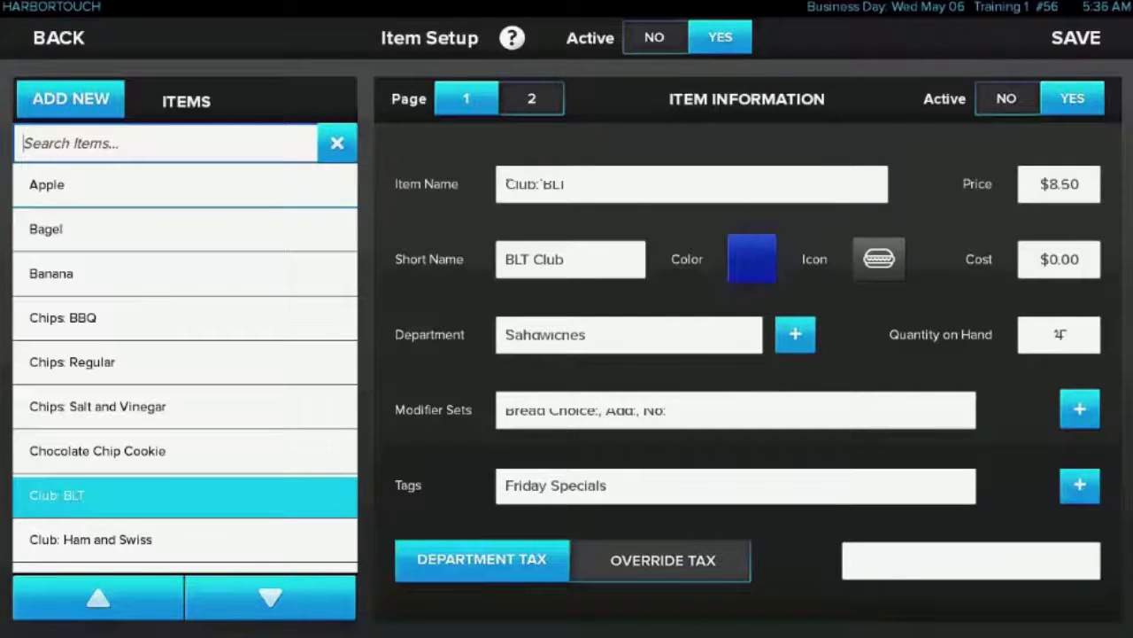
left_click(532, 98)
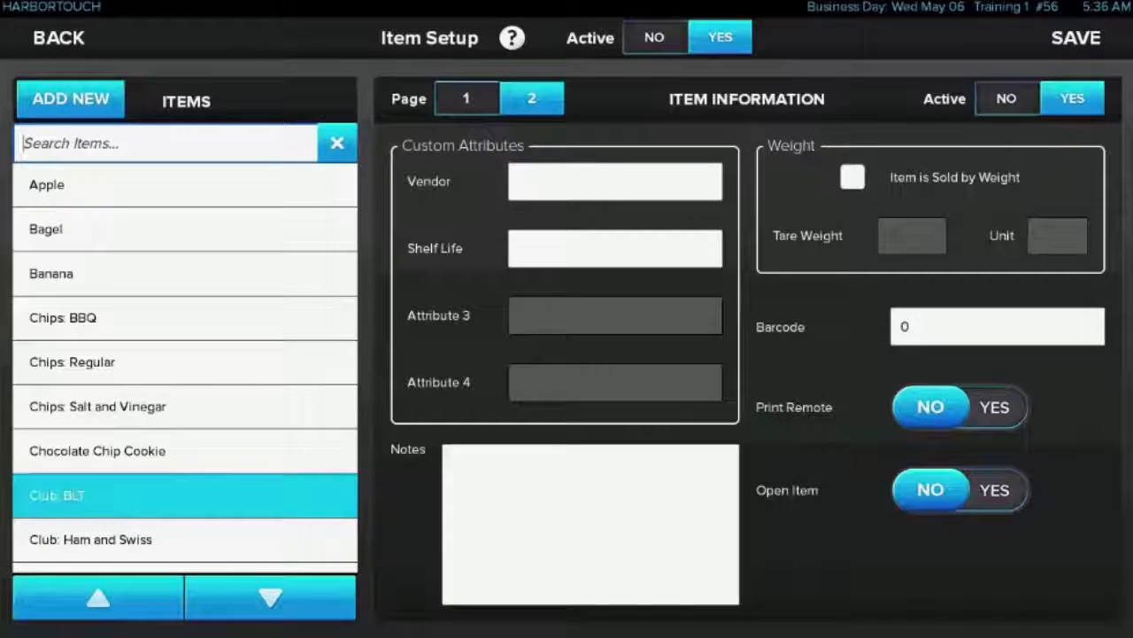
Leave the item setup and review the modifier set information of the Add and Bread Choice sets
left_click(58, 38)
left_click(123, 196)
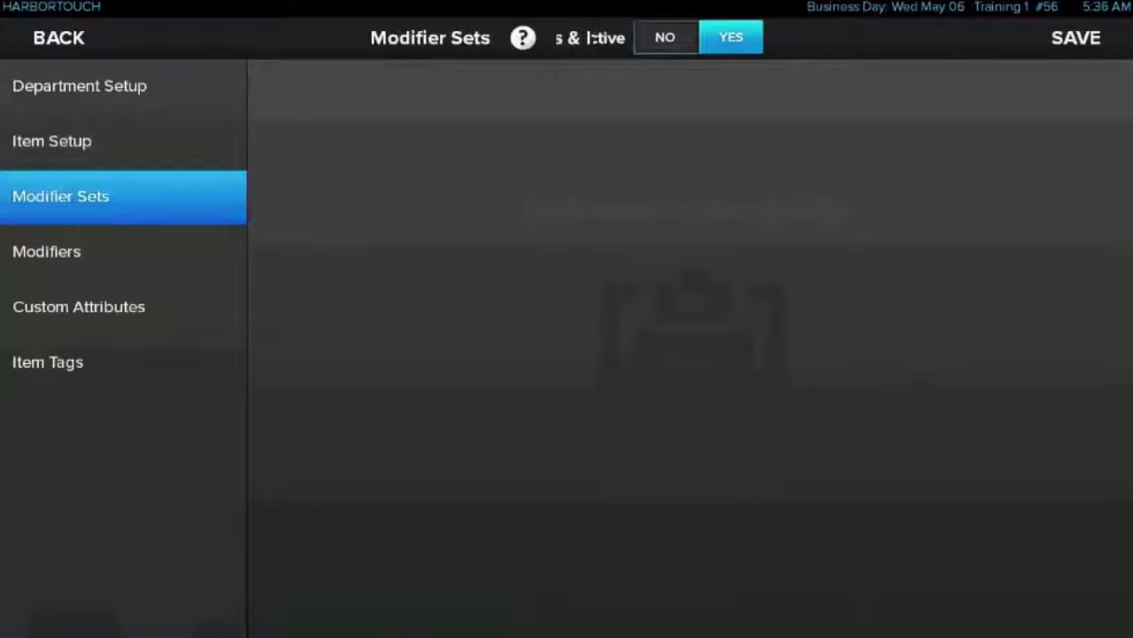
left_click(185, 185)
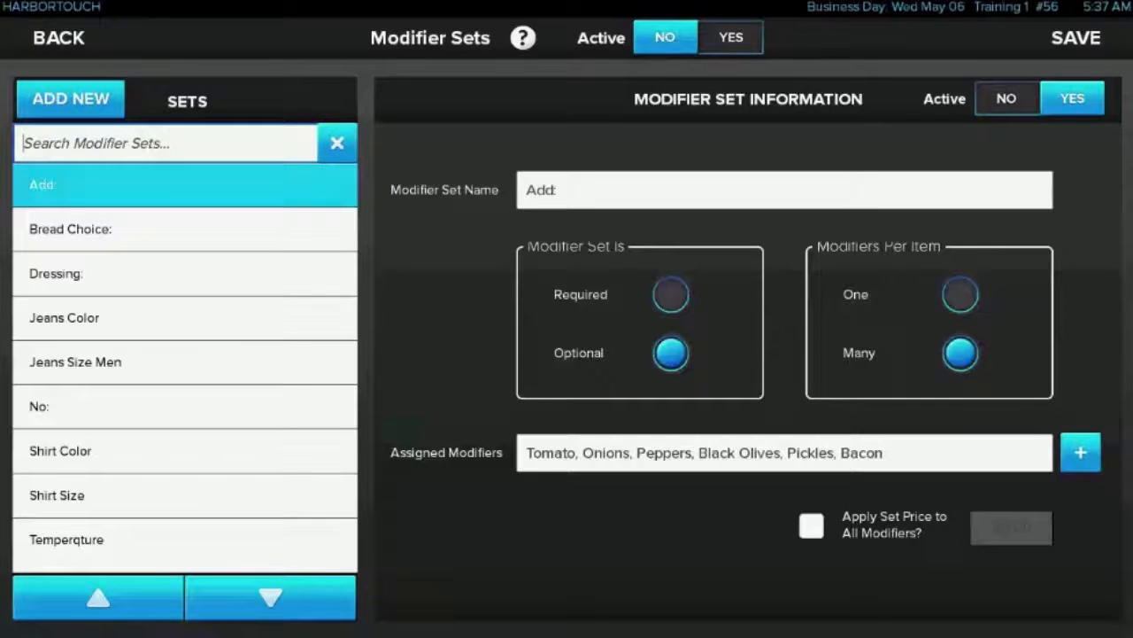
left_click(185, 229)
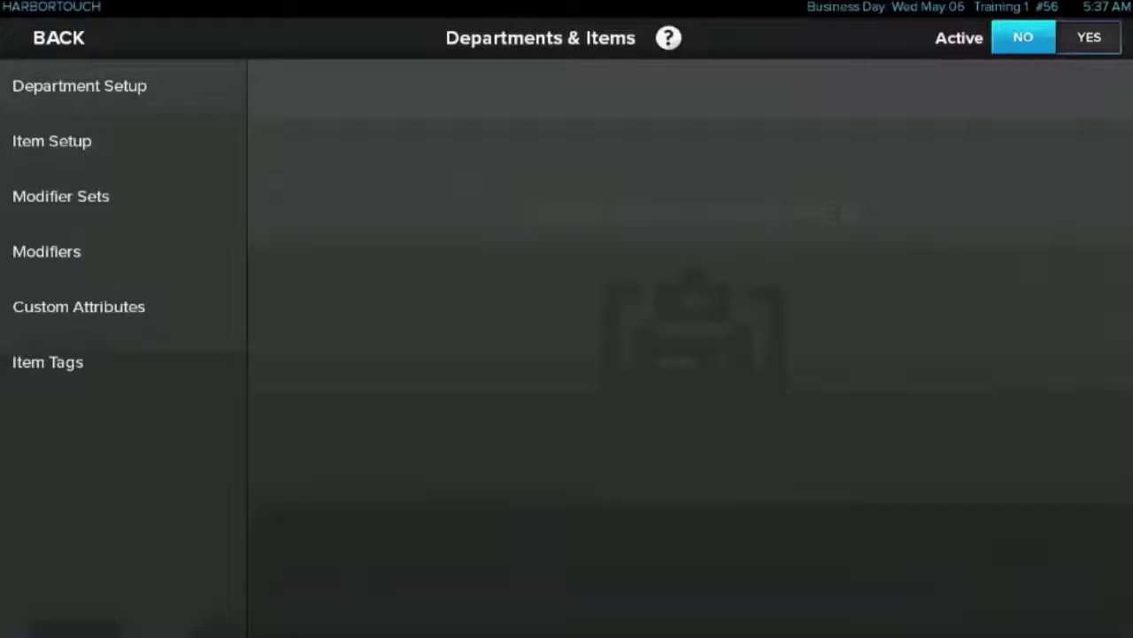
Review the modifier information of the Ceasar modifier and return to the departments and items settings
left_click(46, 252)
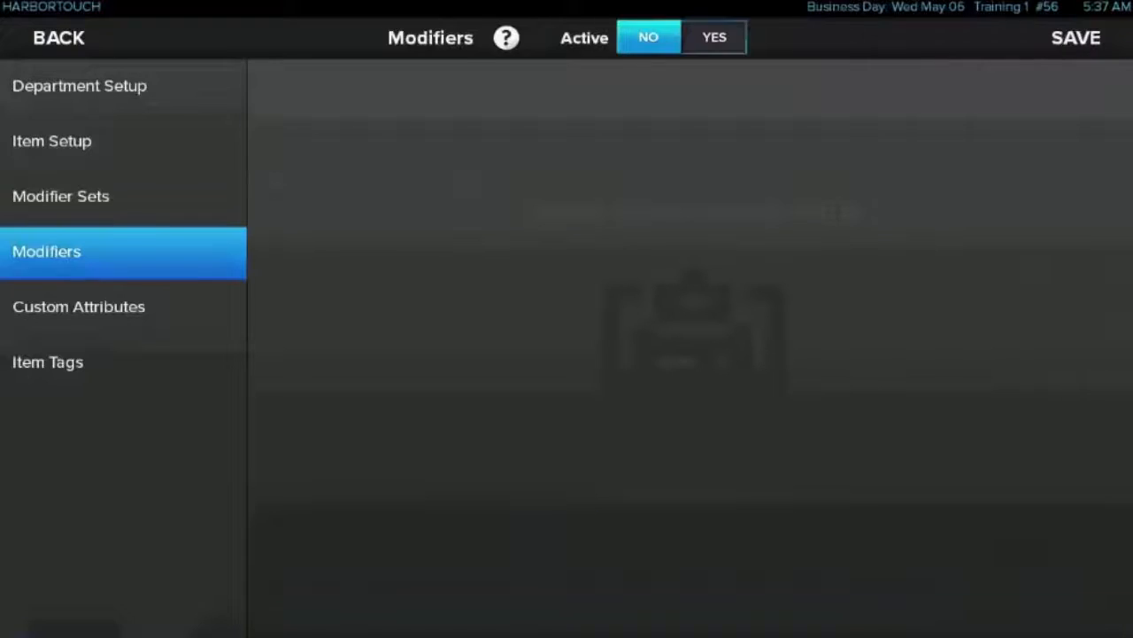
scroll(185, 354, "down", 3)
scroll(185, 354, "down", 6)
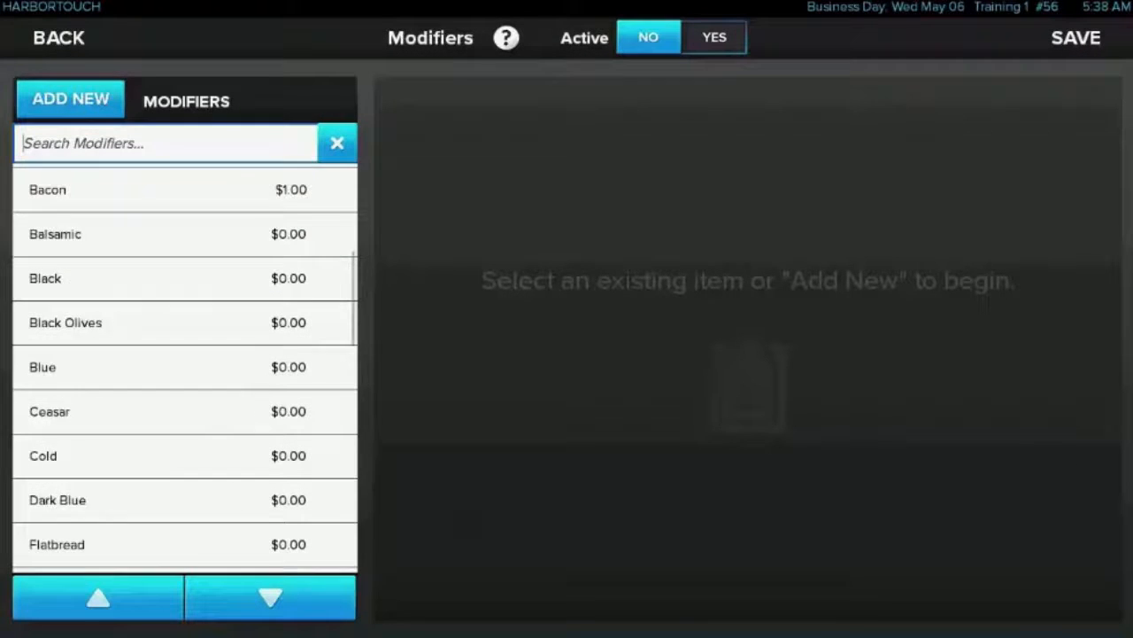
left_click(177, 364)
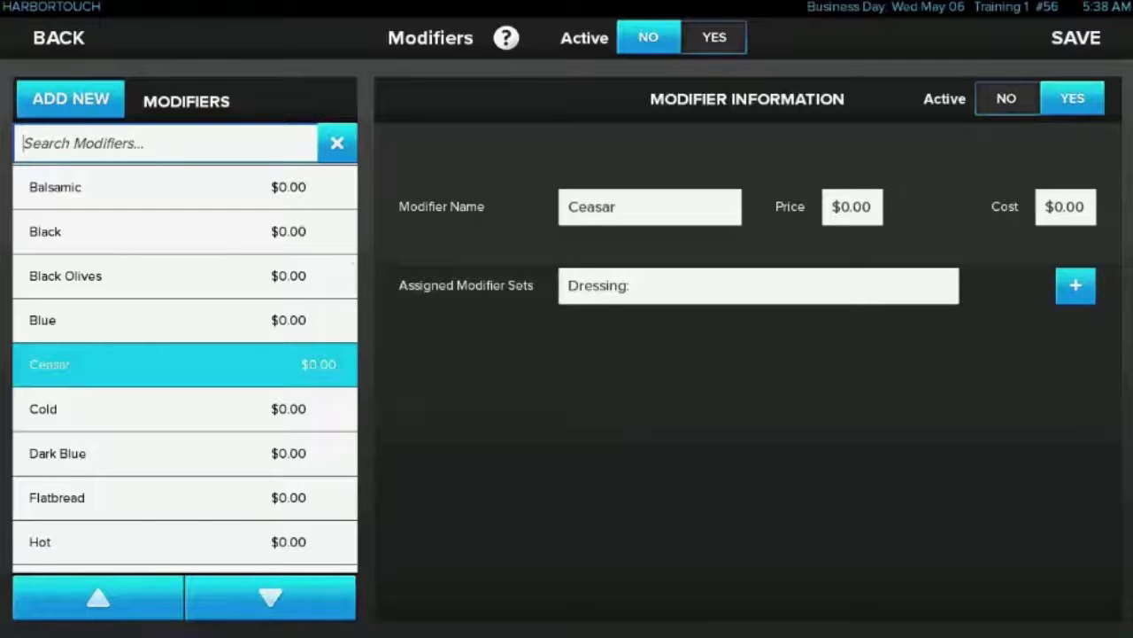
left_click(59, 37)
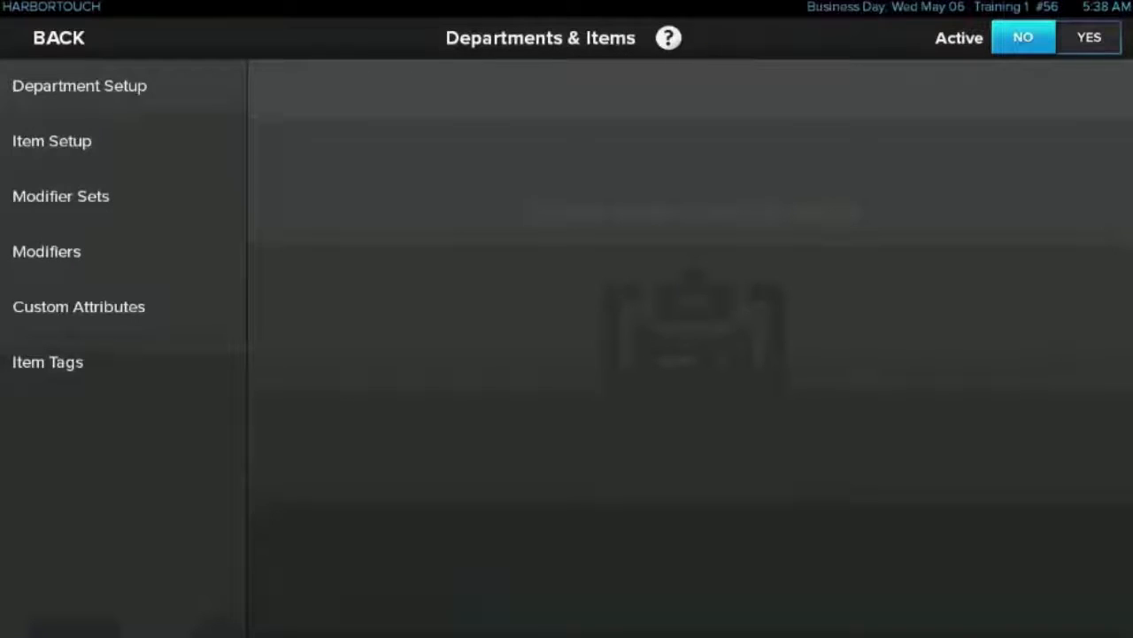
Activate custom attribute 3, name it Country and save the custom attributes
left_click(79, 306)
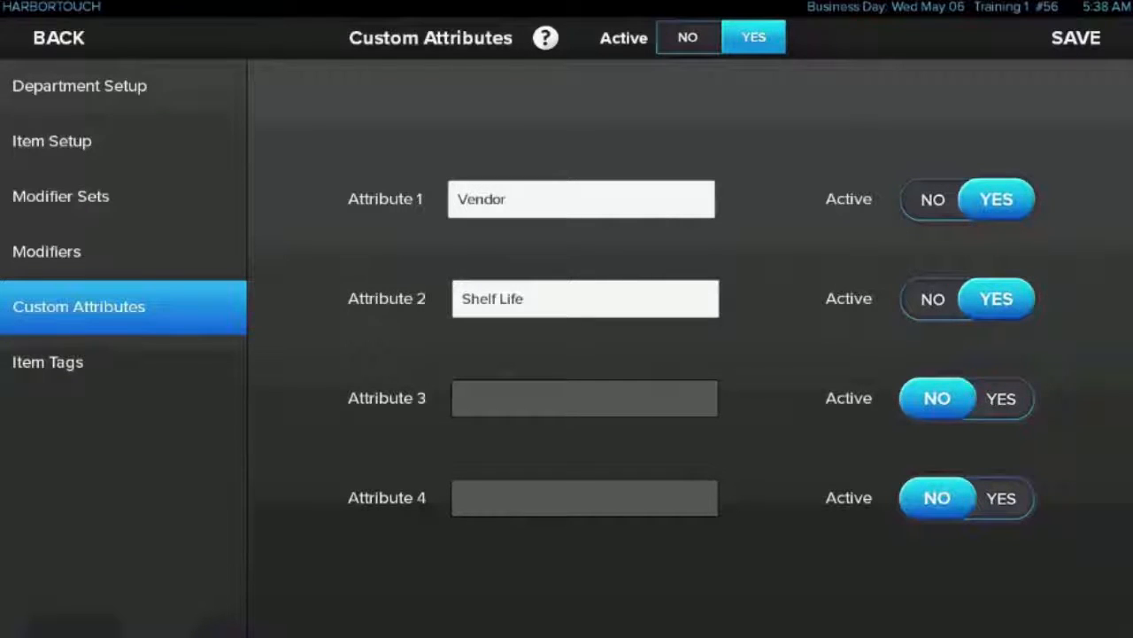
left_click(1001, 398)
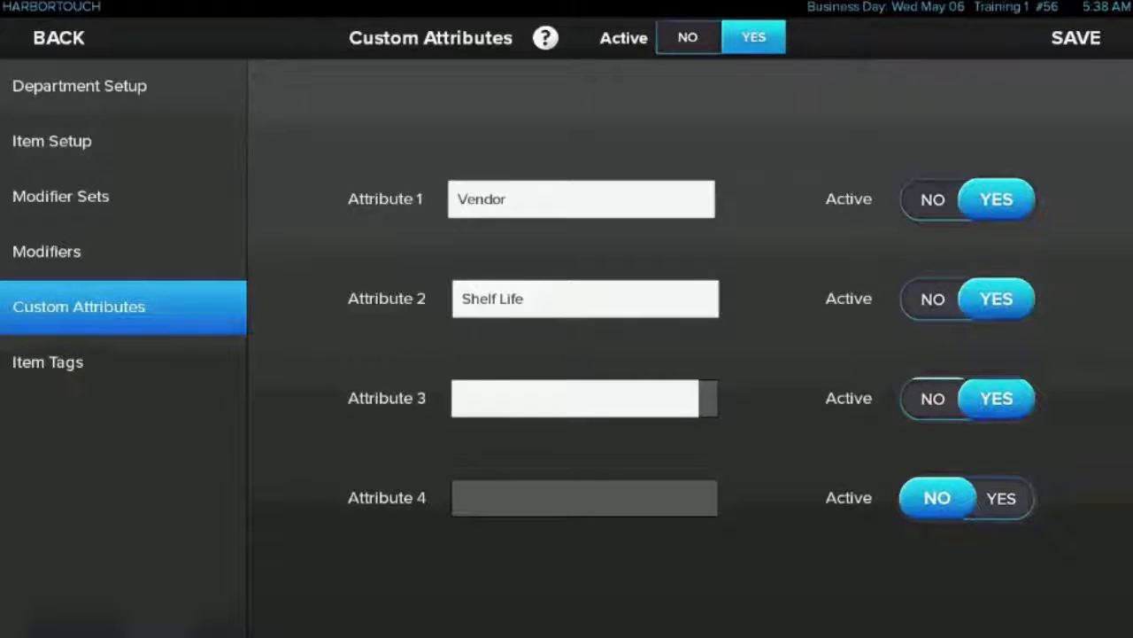
type("Country")
key("Return")
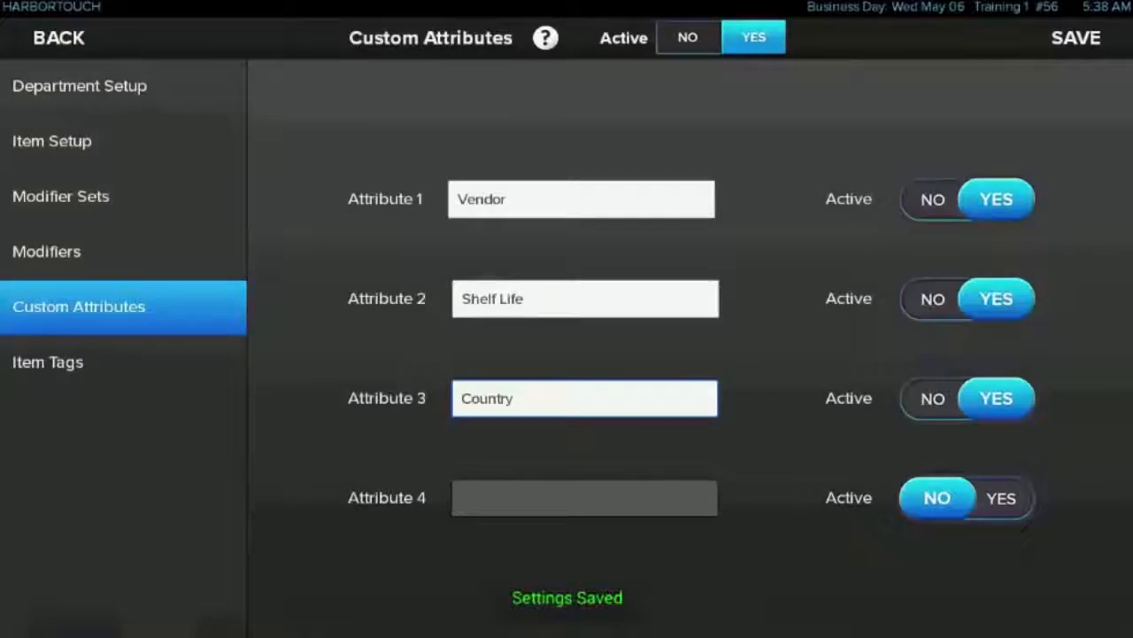
Review the Monday Specials and Thursday Specials item tags and return to the settings overview
left_click(47, 361)
left_click(79, 229)
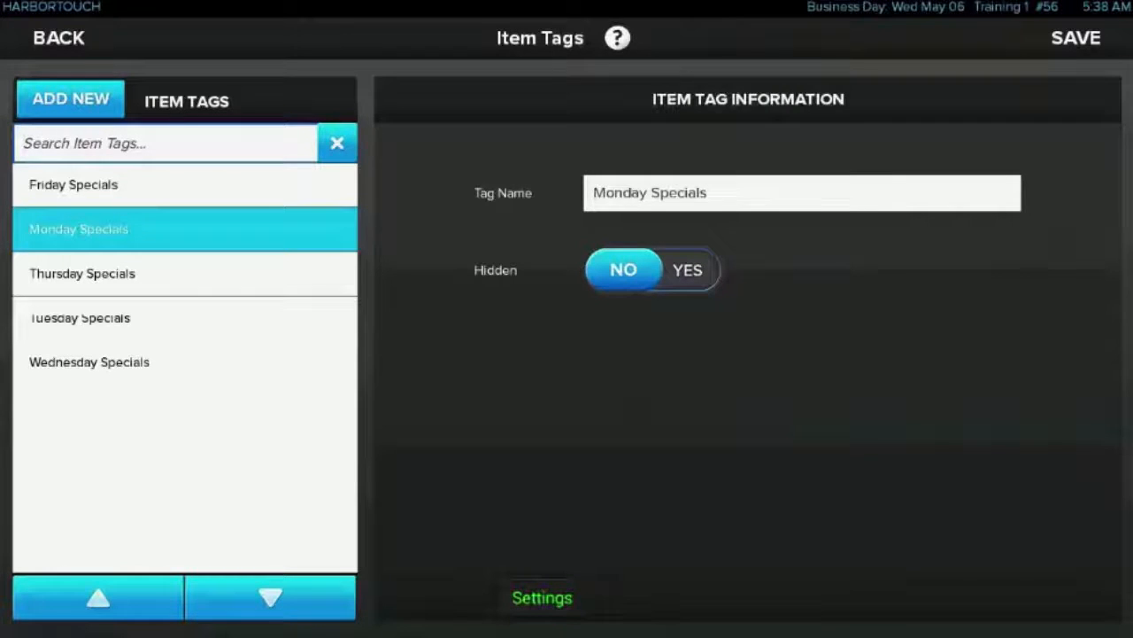
left_click(82, 273)
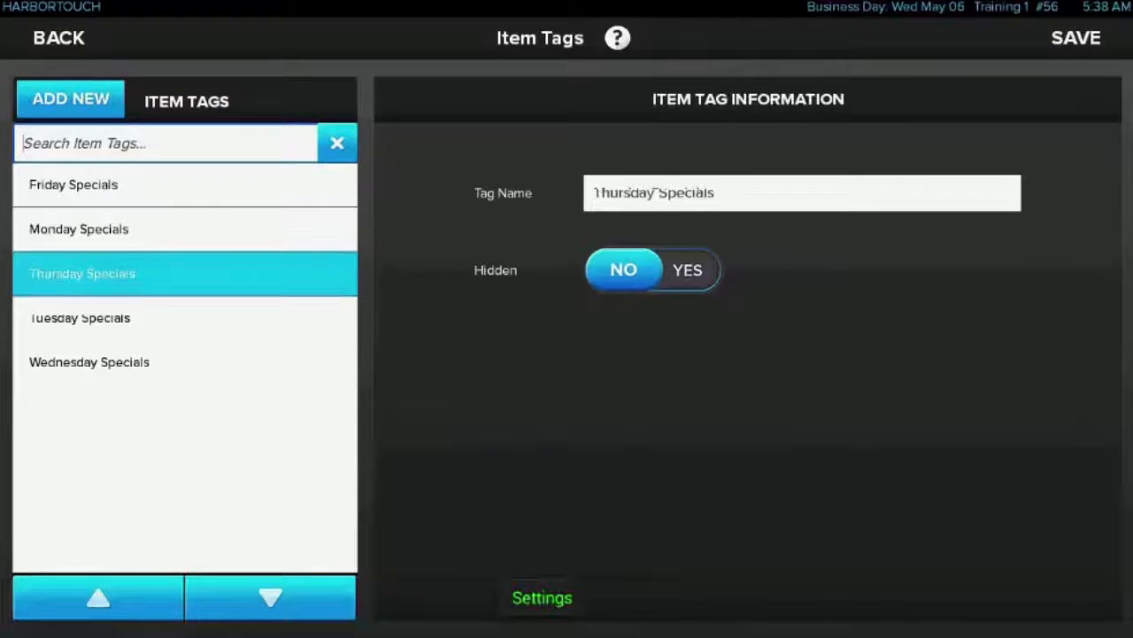
key("Escape")
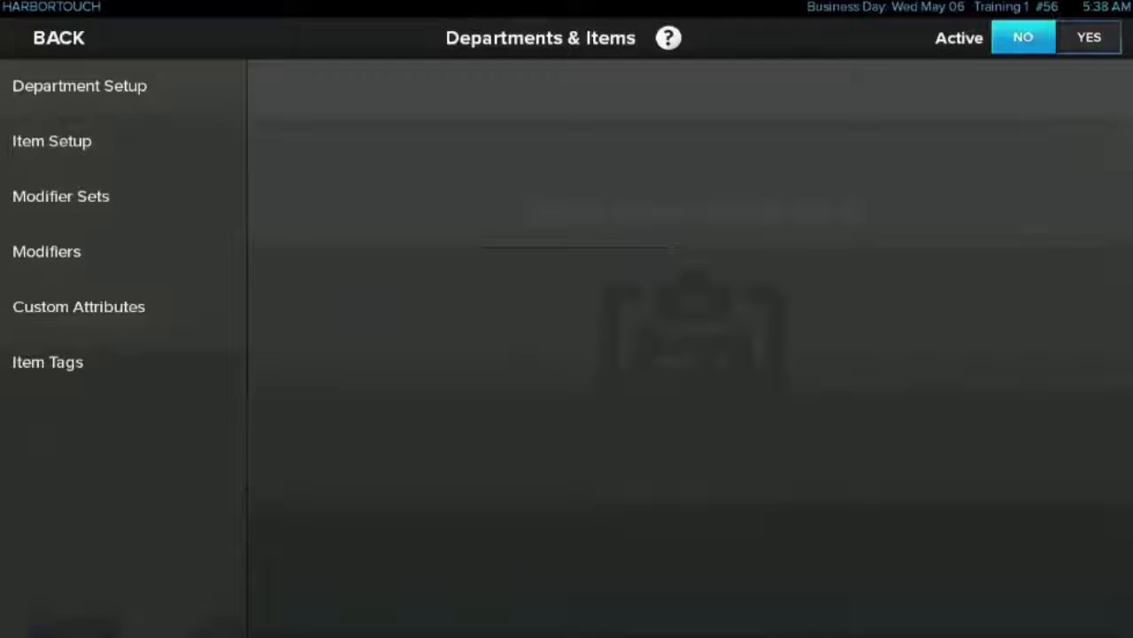
key("Escape")
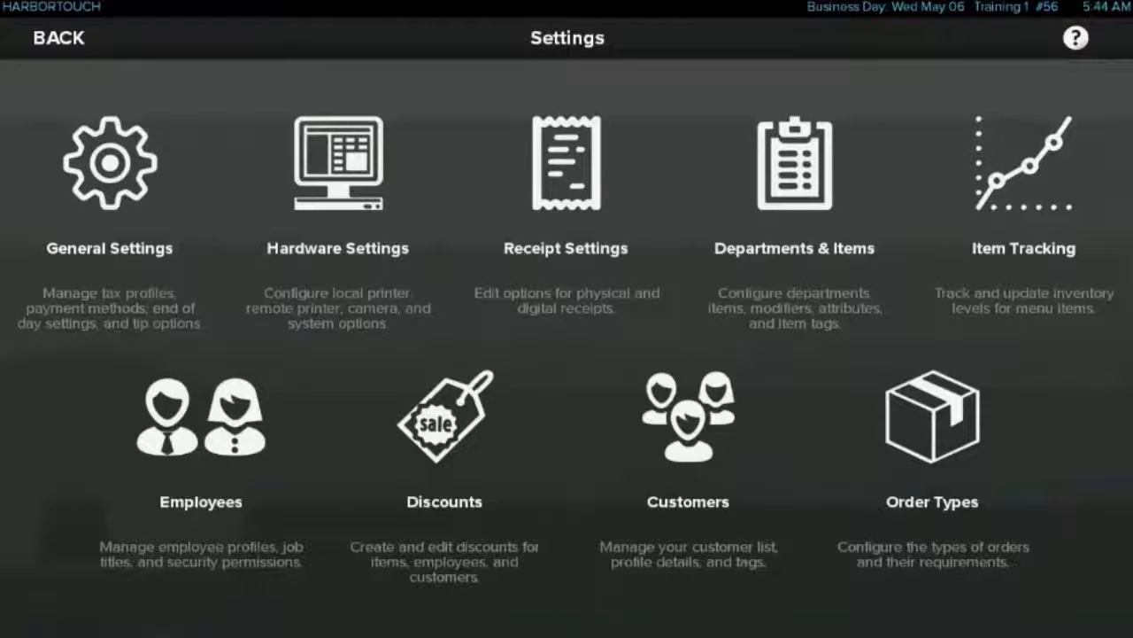
Review the inventory information of the Bagel in the item tracking settings
left_click(1059, 188)
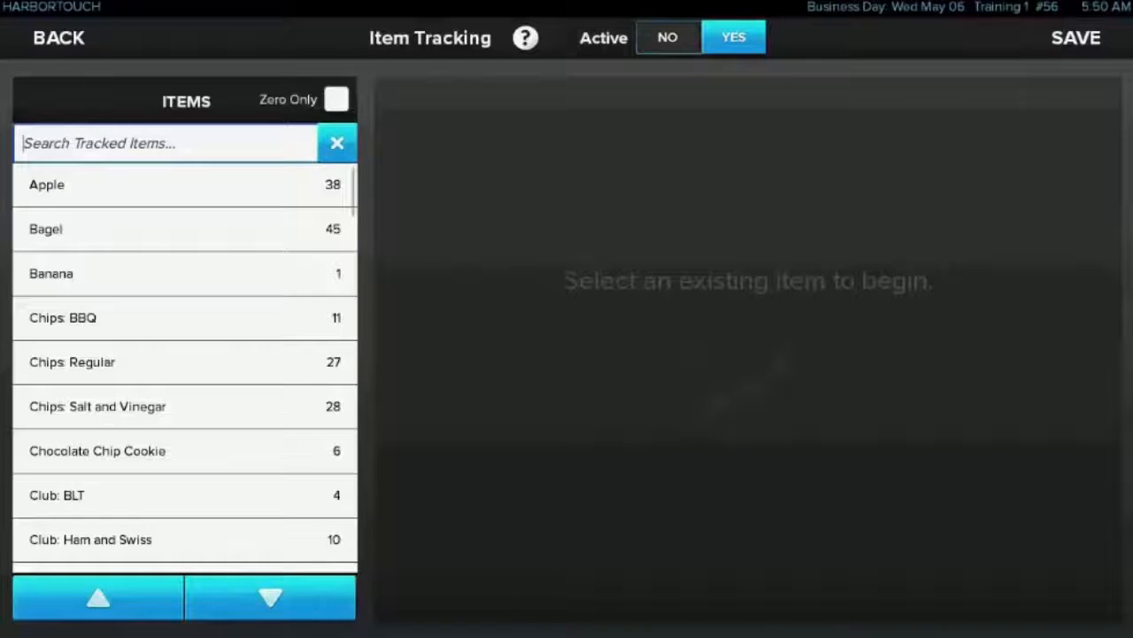
left_click(107, 228)
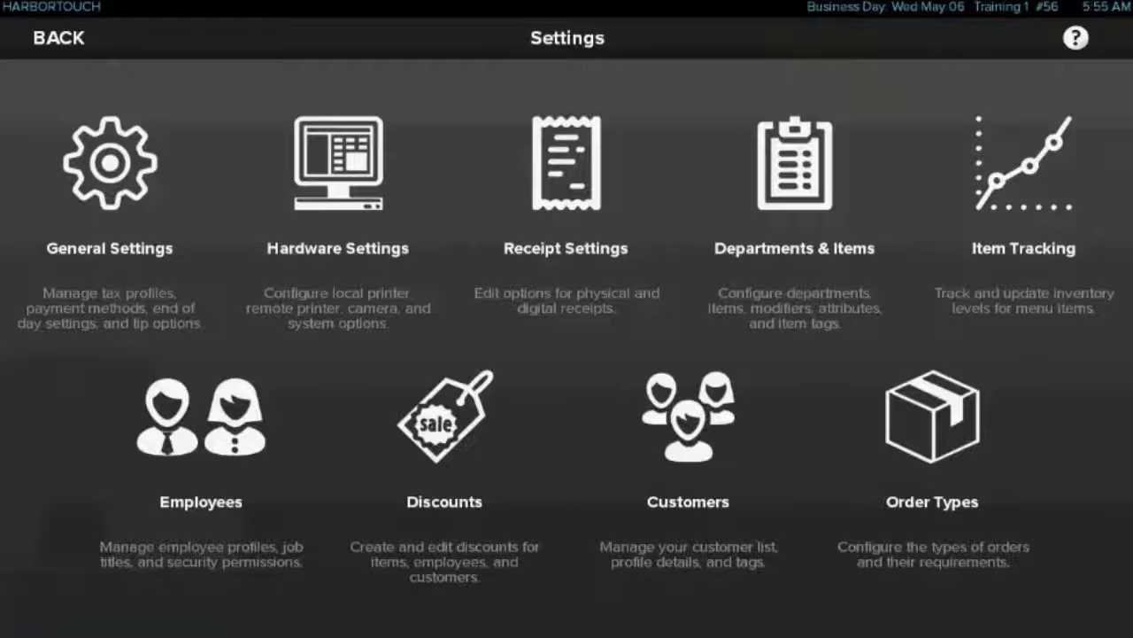
Look through the employee settings and review the third listed employee's profile in the employee setup
left_click(201, 434)
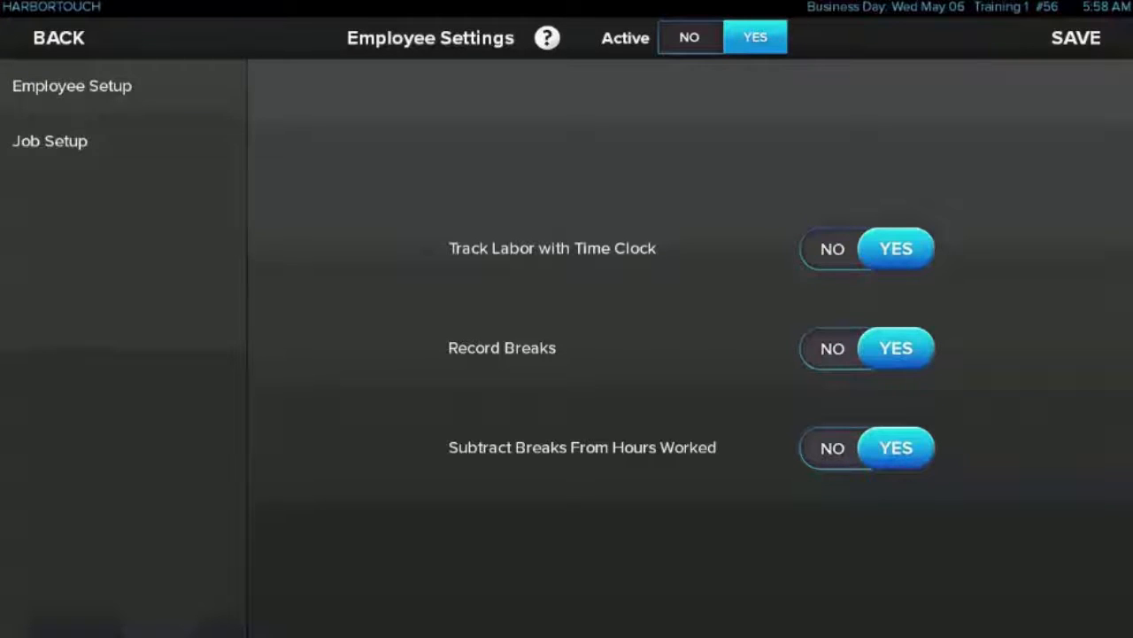
left_click(72, 86)
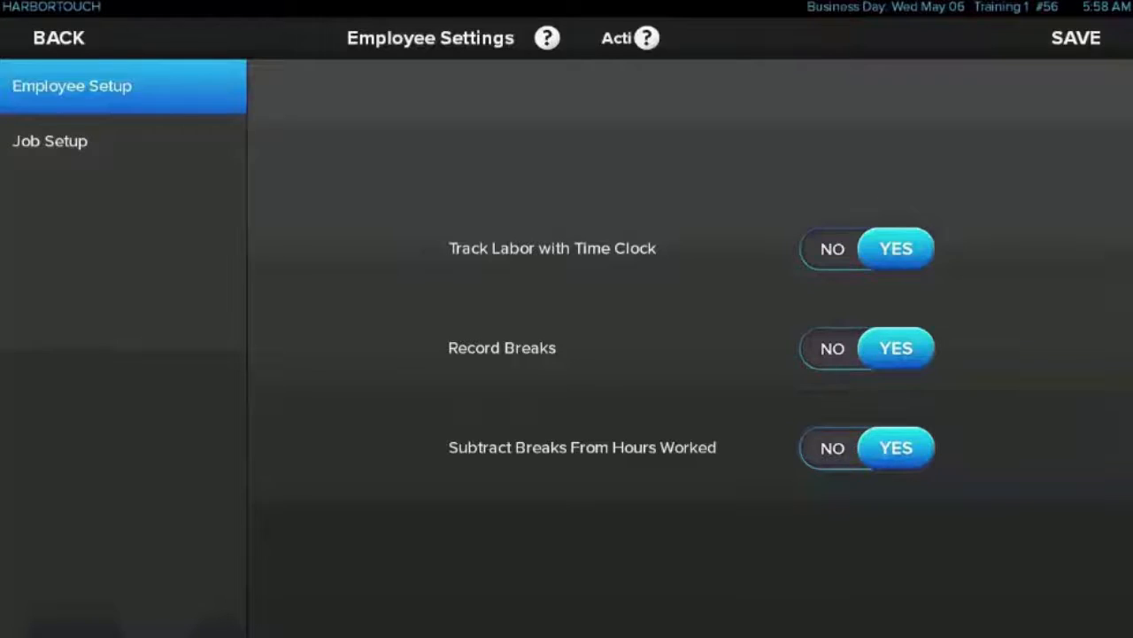
left_click(307, 275)
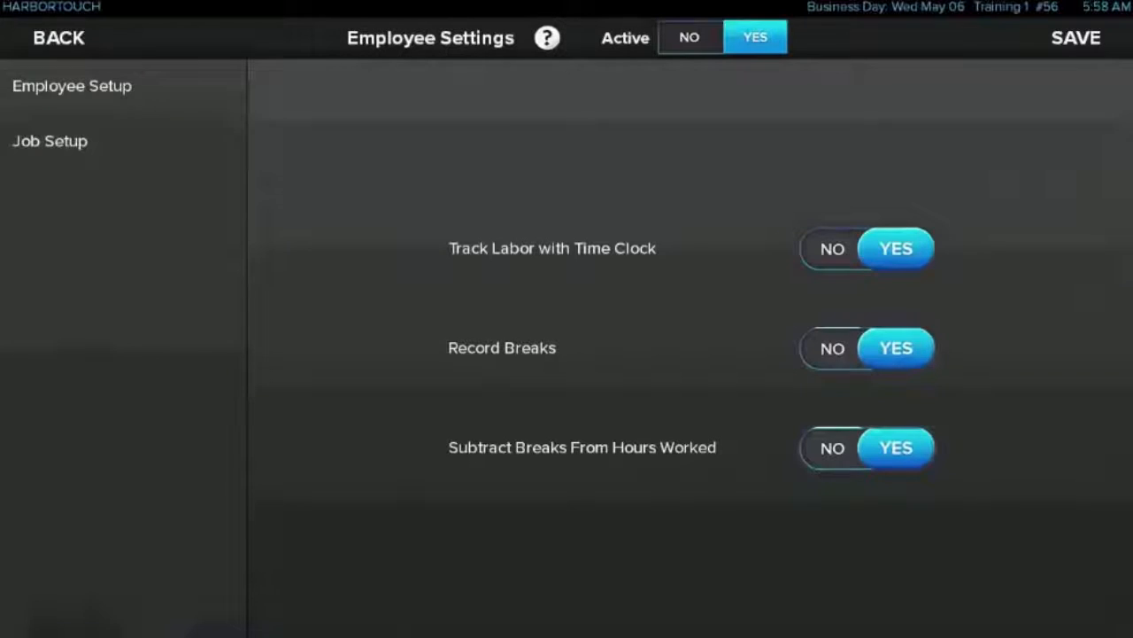
Review the Cashier job's information in the job setup and open its permissions list
left_click(115, 141)
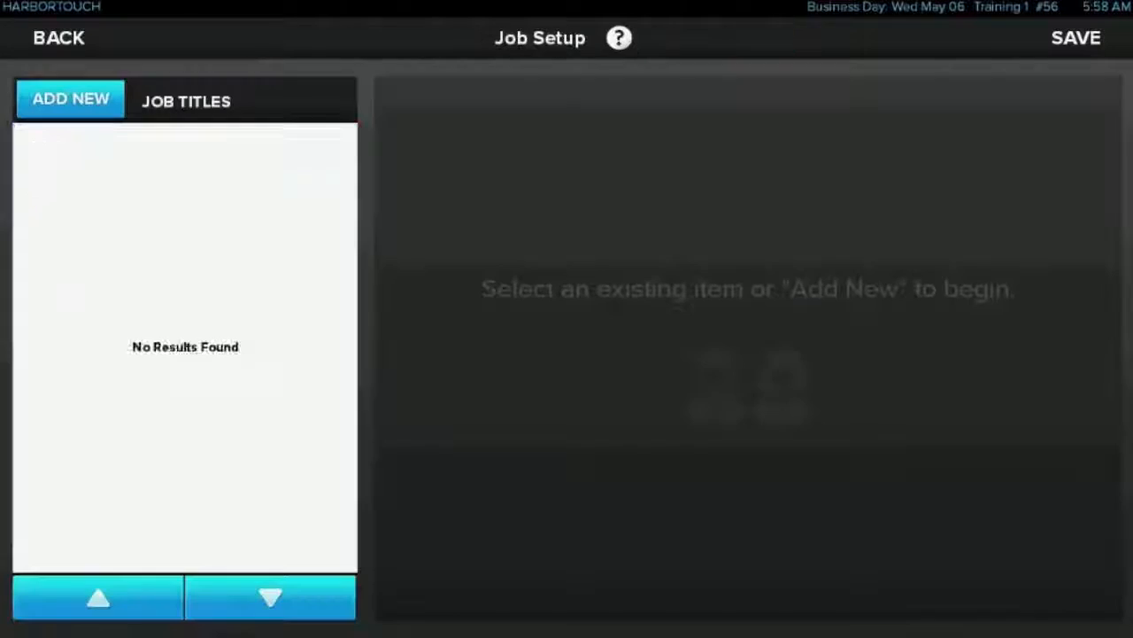
left_click(184, 231)
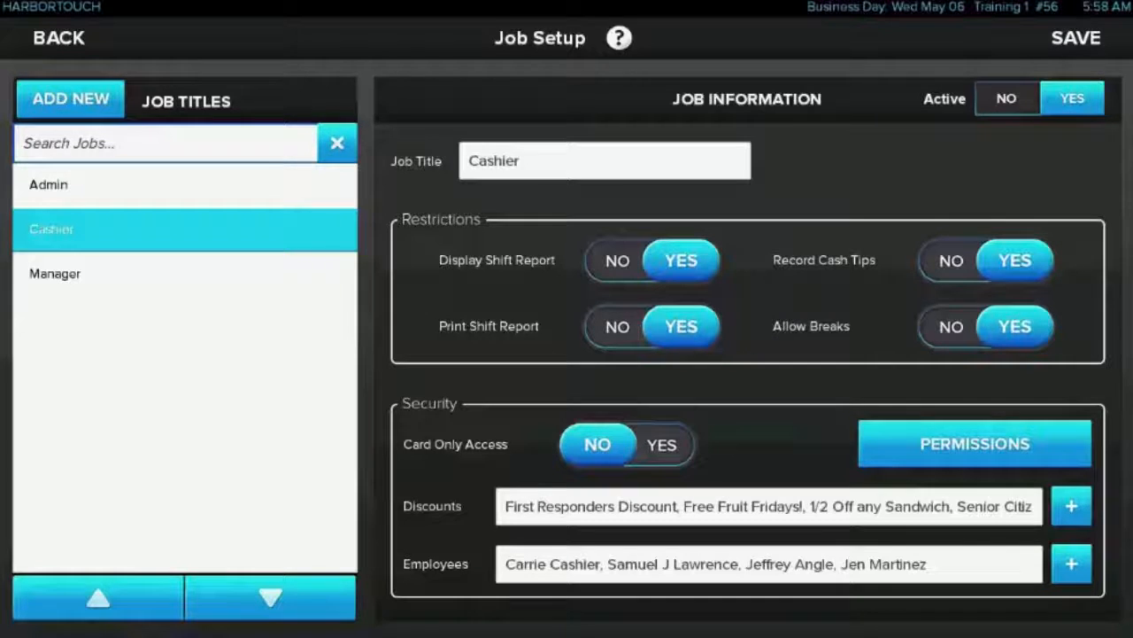
left_click(975, 444)
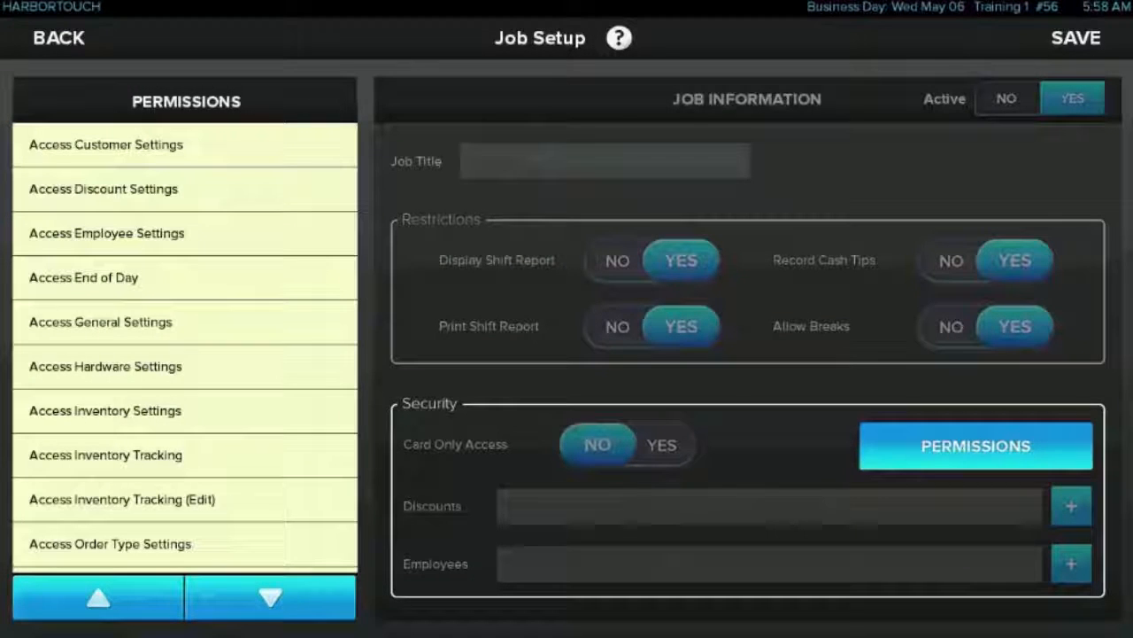
Try granting the Cashier the Access Discount Settings permission, look through the remaining permissions, and revoke it again
left_click(169, 188)
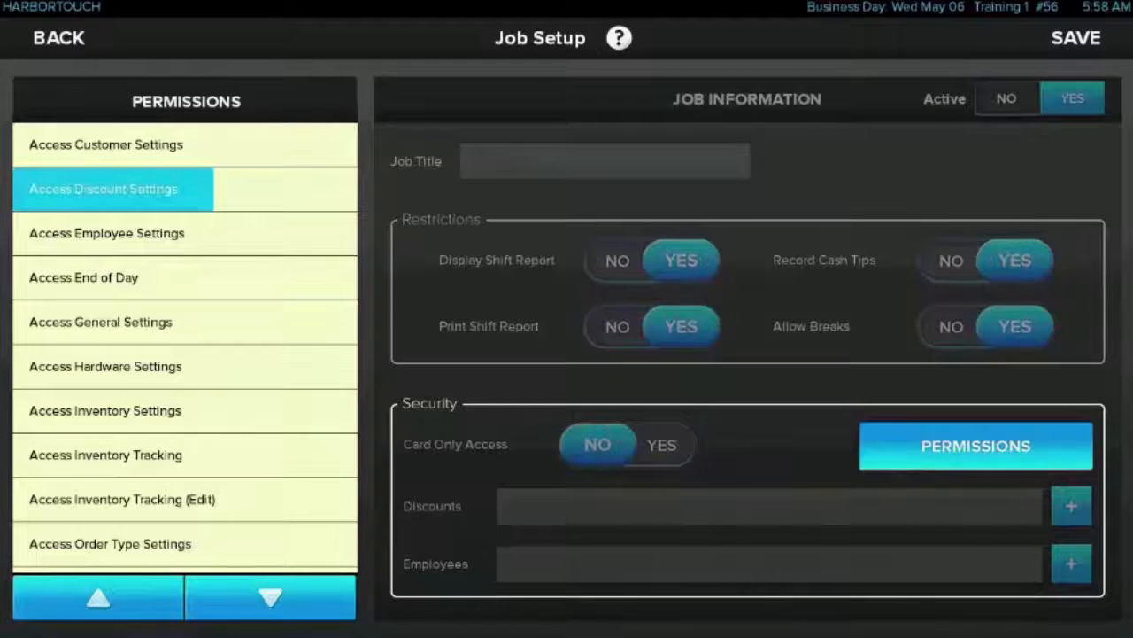
left_click(168, 410)
scroll(185, 347, "down", 8)
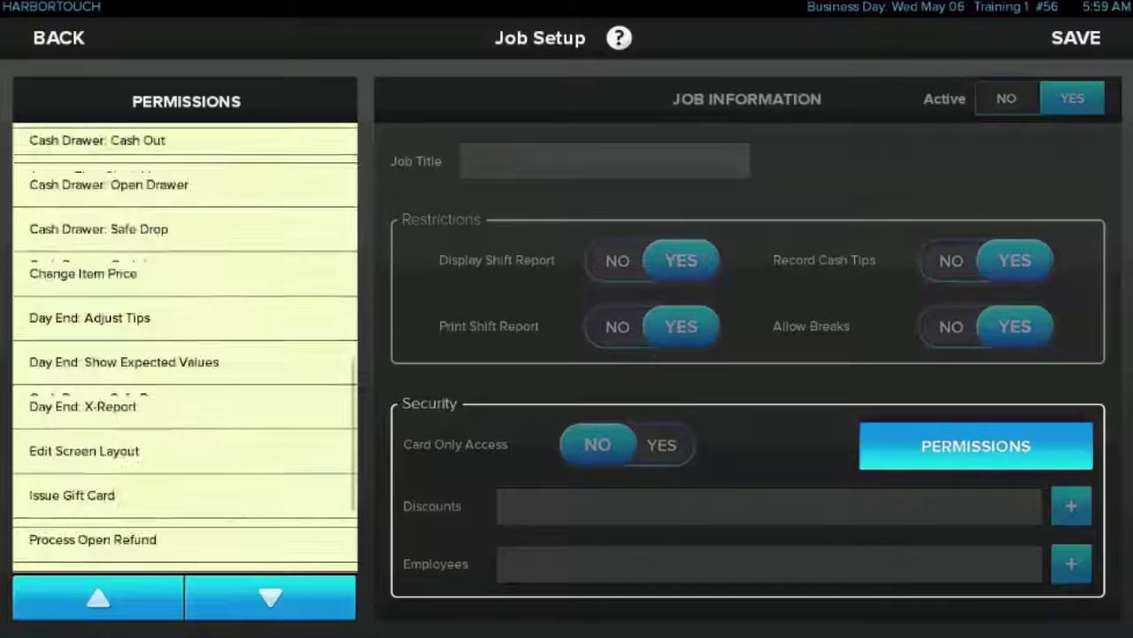
scroll(185, 347, "up", 8)
left_click(168, 189)
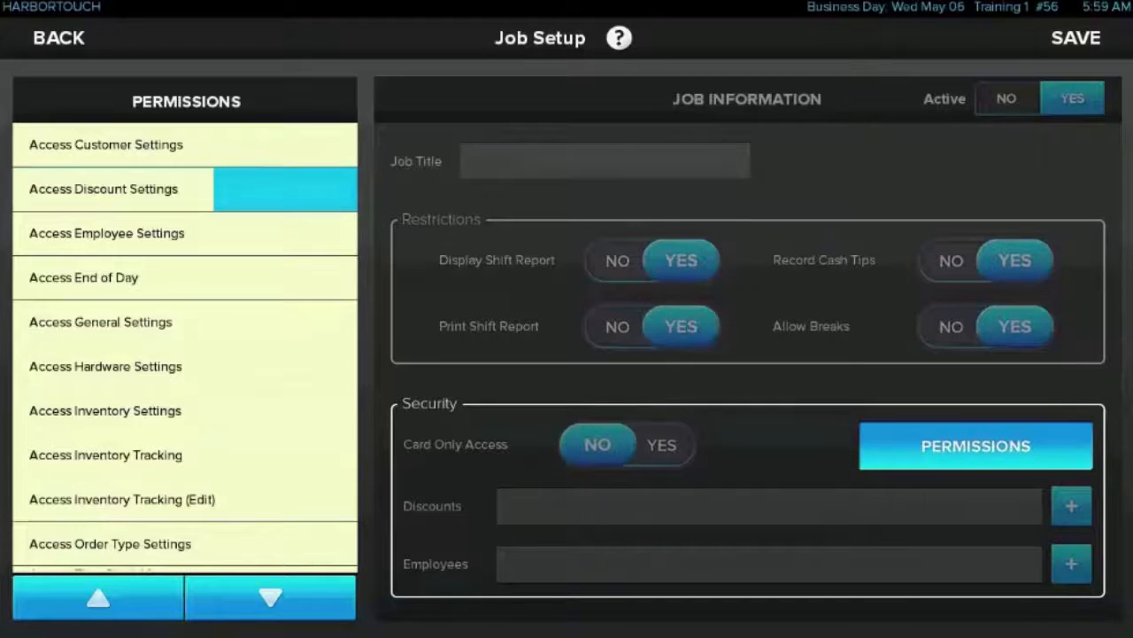
Close the Cashier's permissions list and save the job setup and the employee settings
left_click(976, 445)
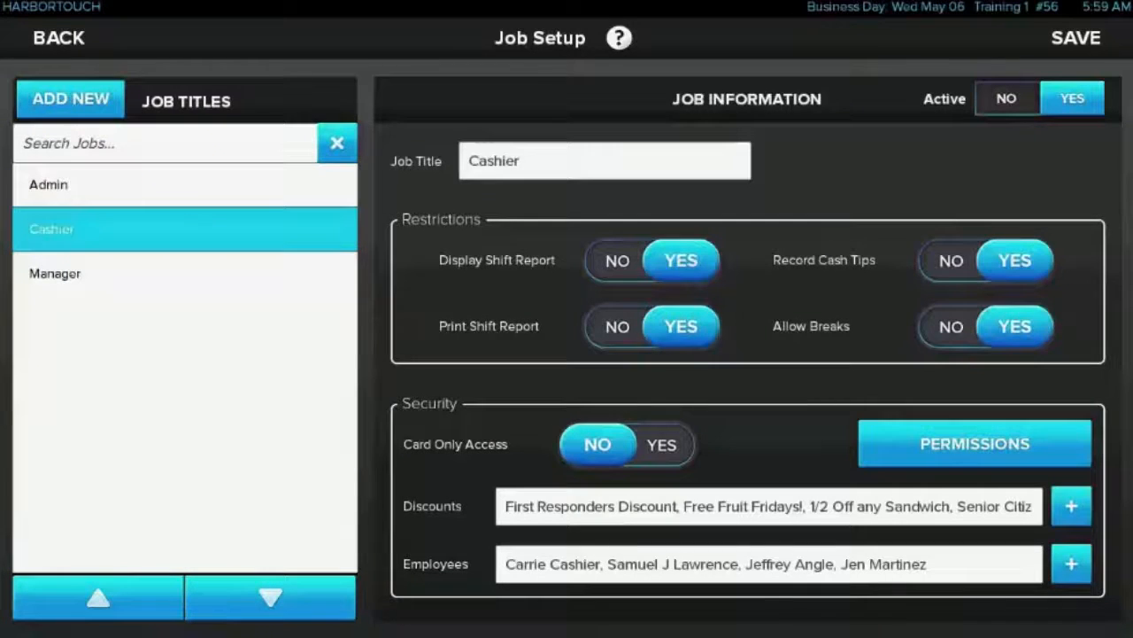
left_click(1076, 38)
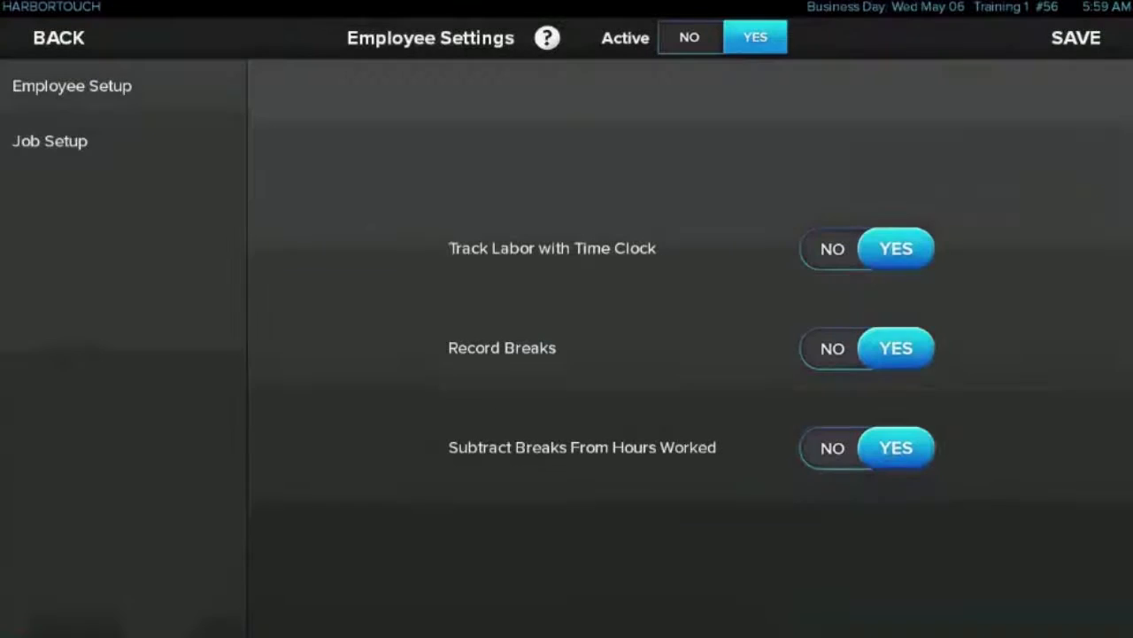
left_click(1076, 38)
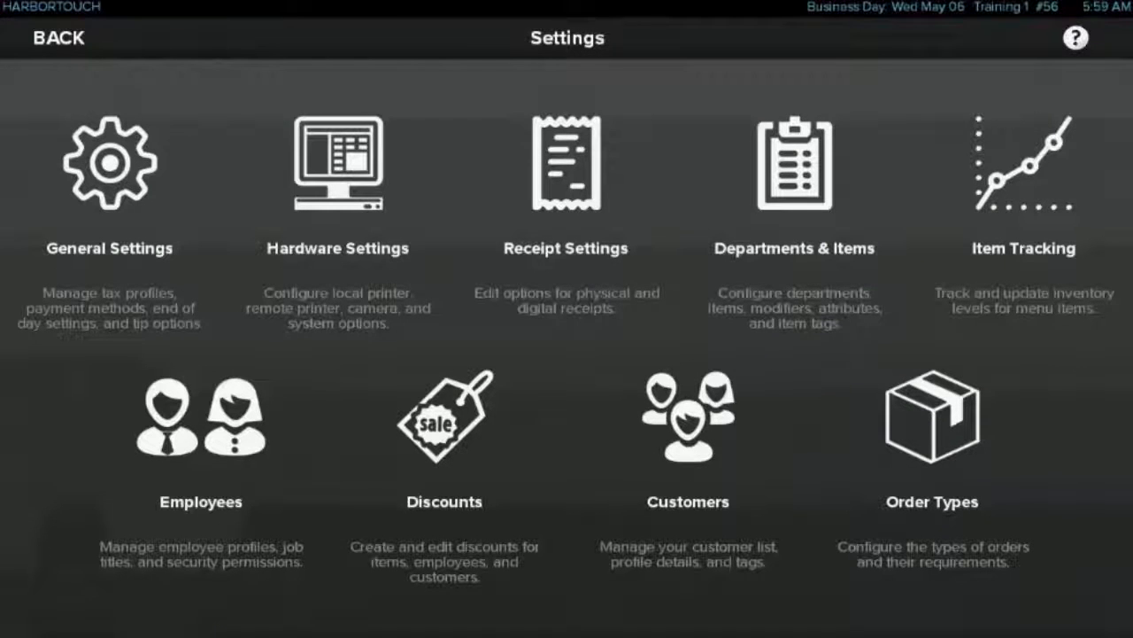
Review the second listed discount in the discount settings and the seventh listed customer in the customer setup
left_click(446, 476)
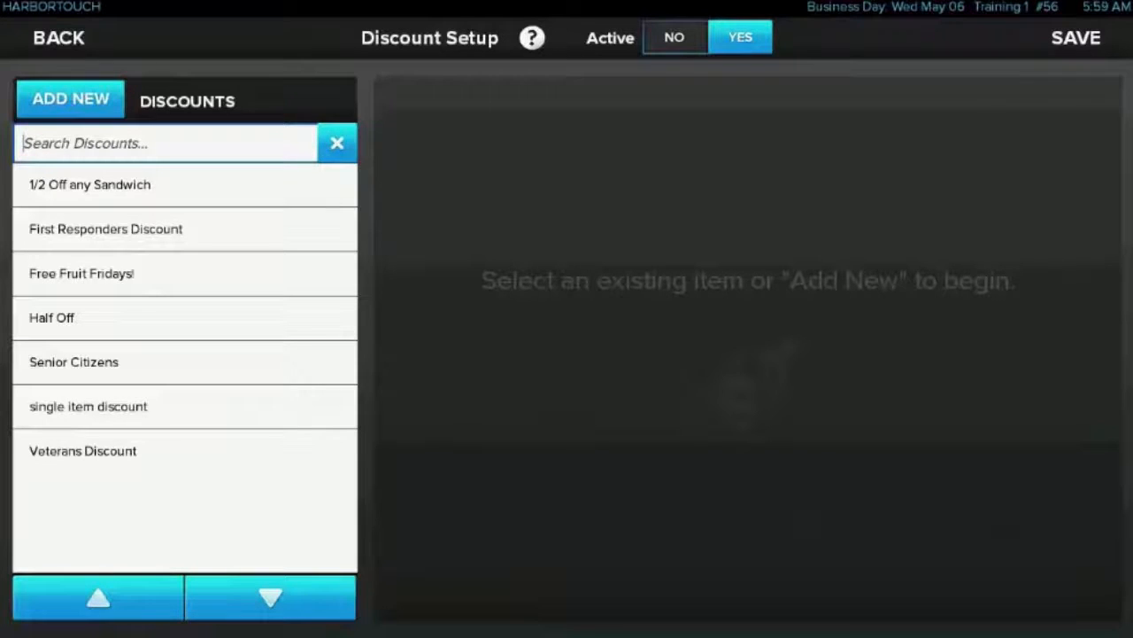
left_click(105, 229)
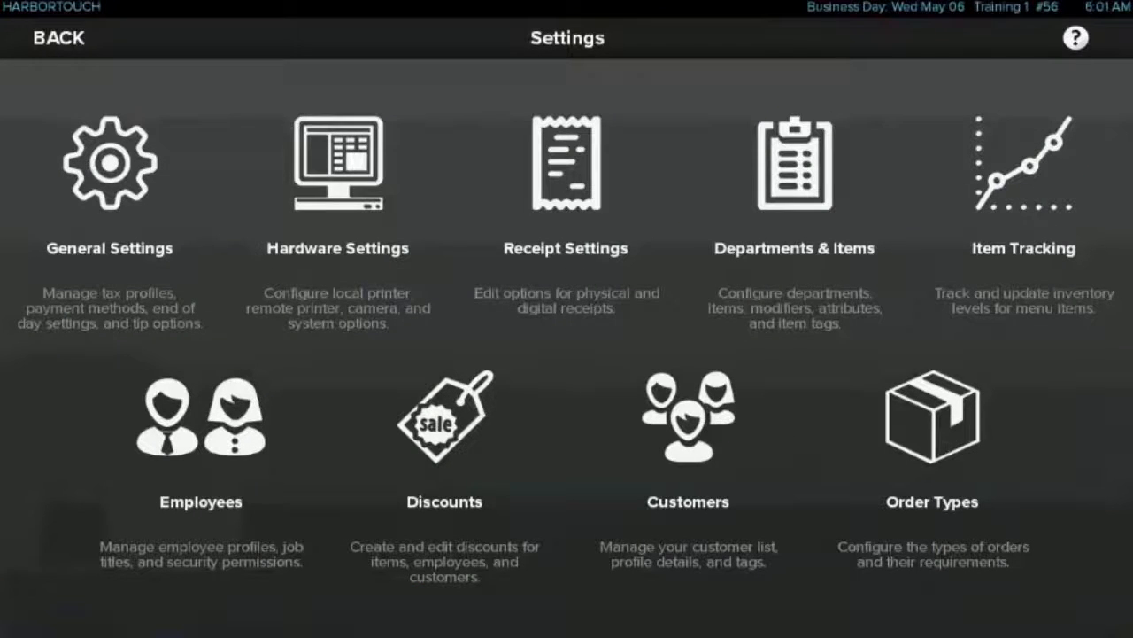
left_click(689, 460)
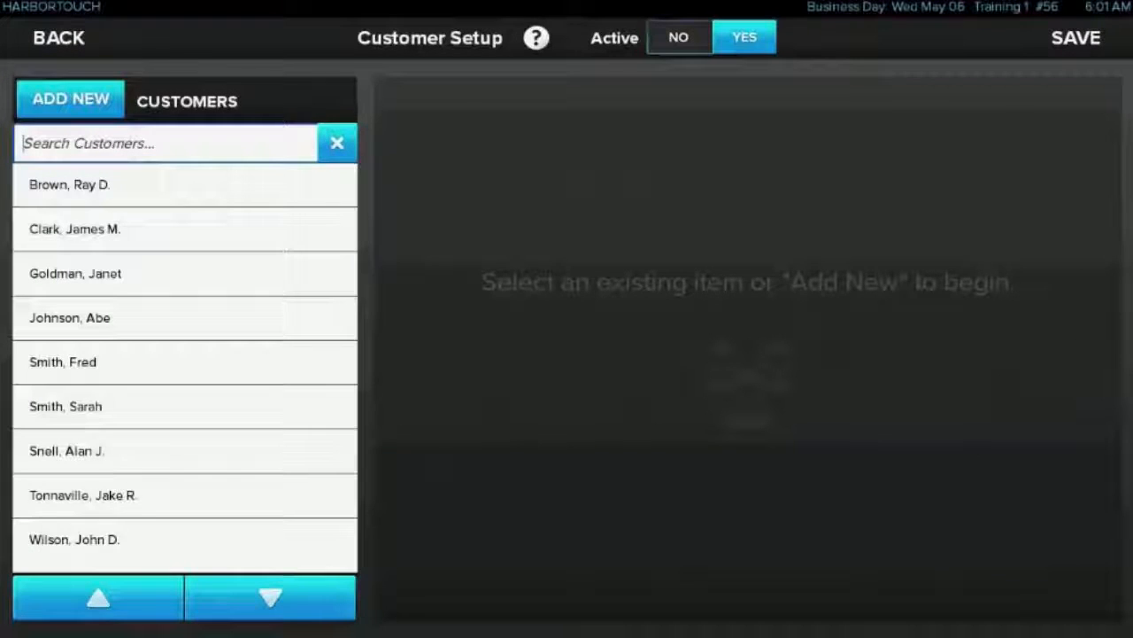
left_click(106, 451)
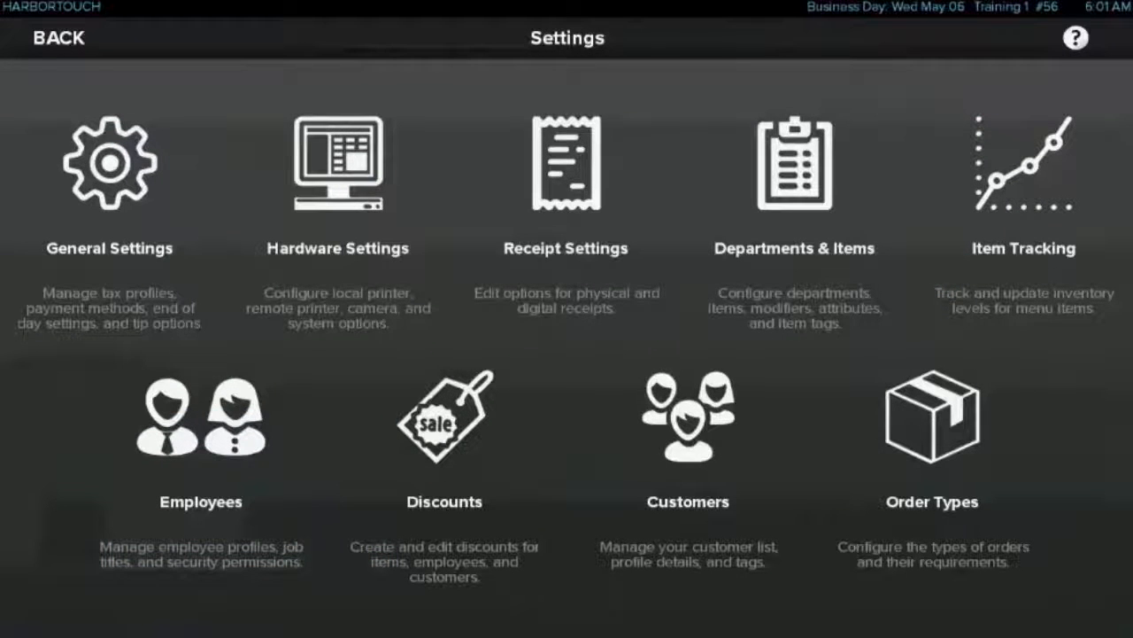
Review the order type information of the Dine In order type
left_click(933, 478)
left_click(106, 228)
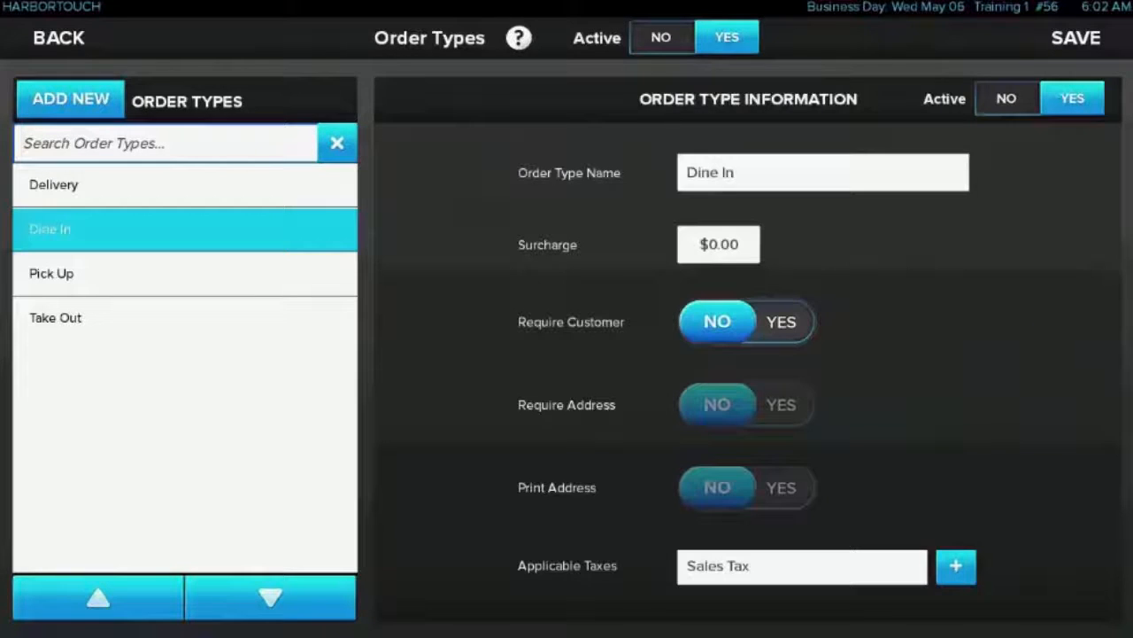
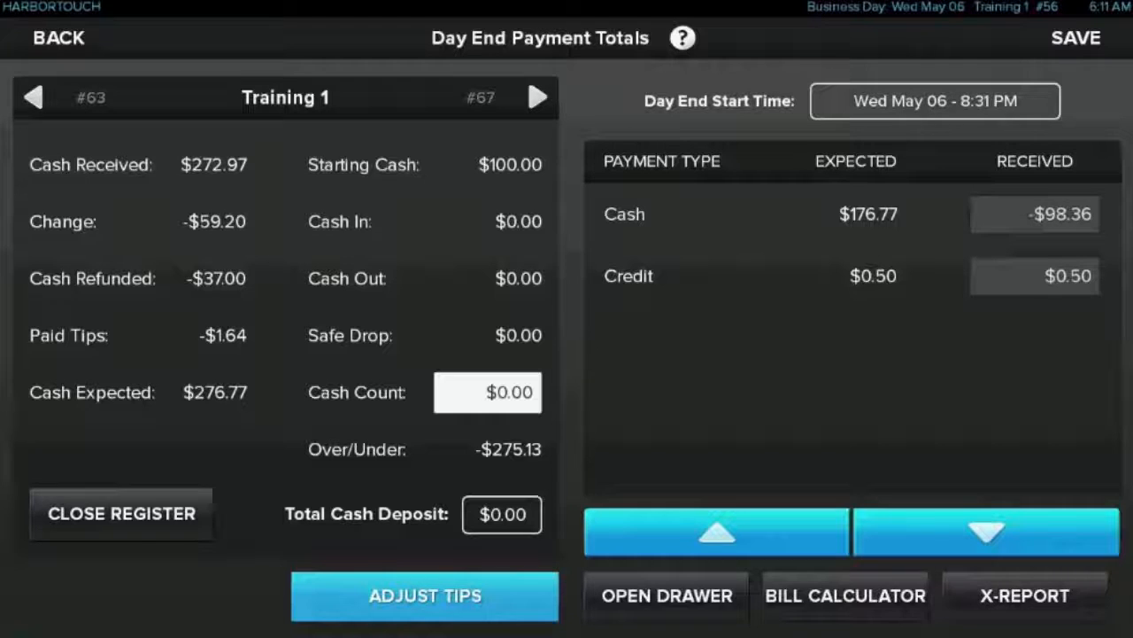
Review the tip adjustment and bill calculator functions of the day end payment totals, and leave the bill calculator without changes
left_click(425, 595)
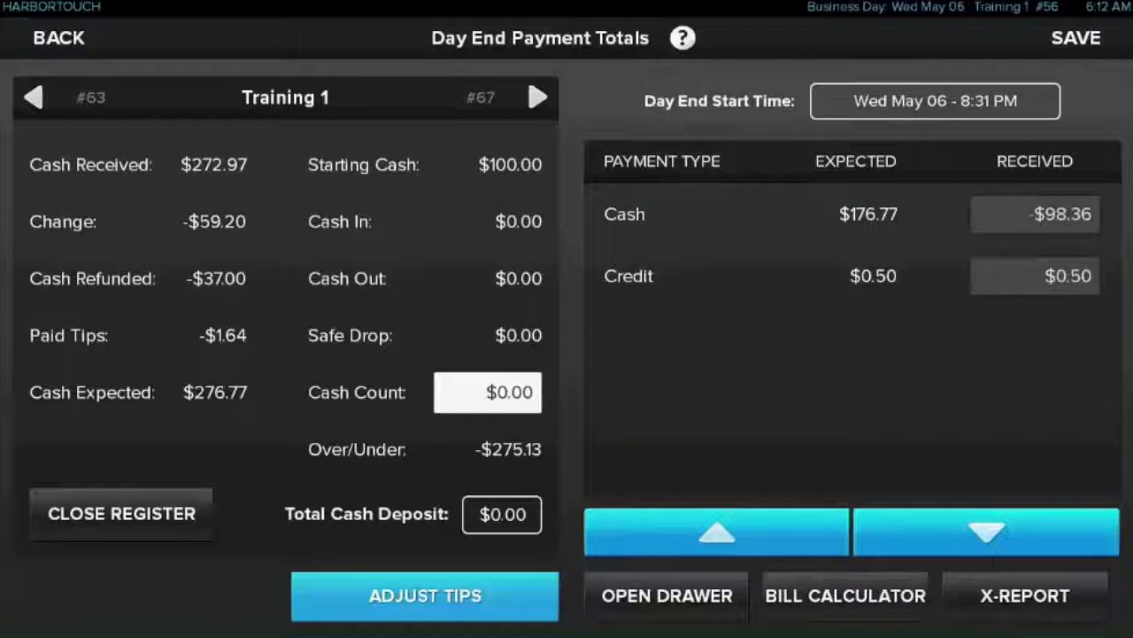
left_click(845, 596)
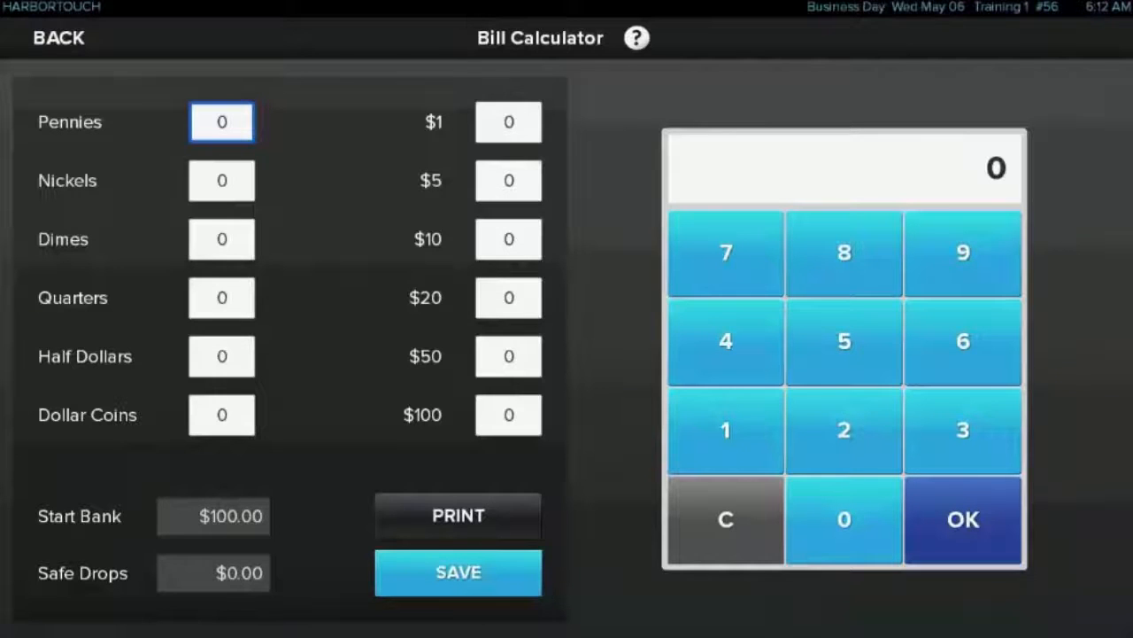
left_click(59, 39)
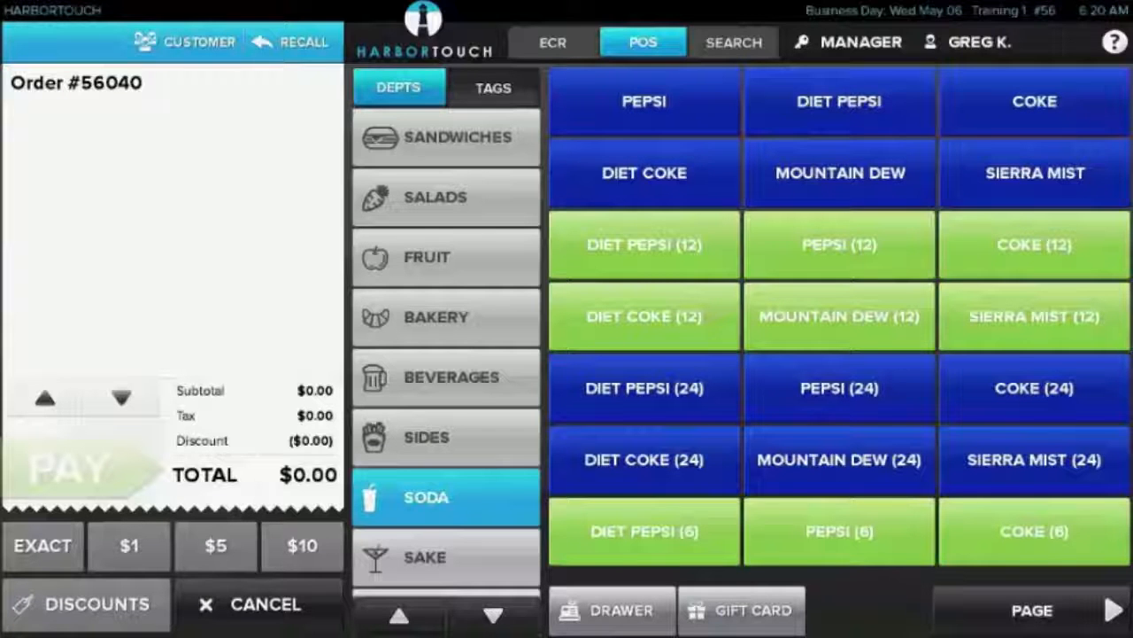
Open the manager reports and examine the Financial Overview report, from gross sales by department to the tax summary
left_click(848, 43)
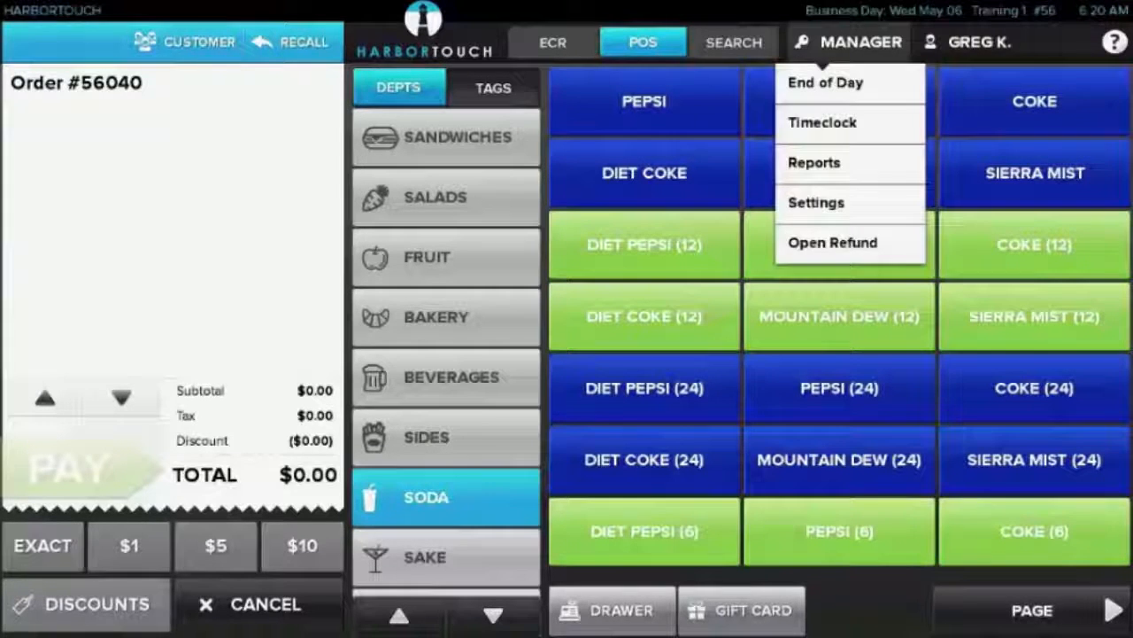
left_click(814, 162)
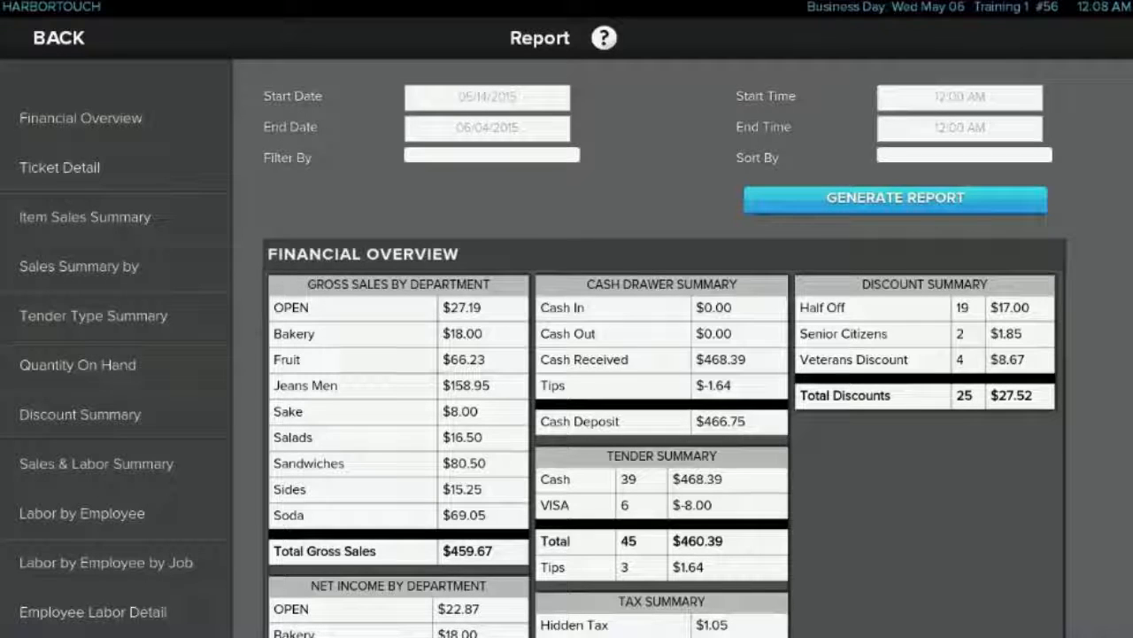
scroll(664, 354, "down", 1)
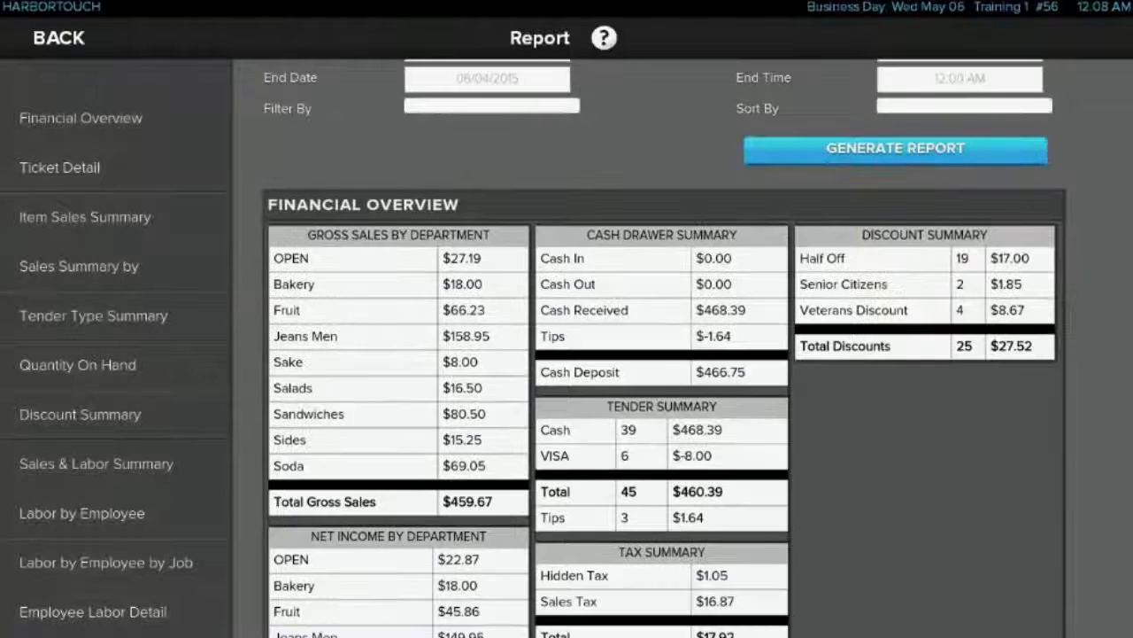
scroll(664, 354, "down", 9)
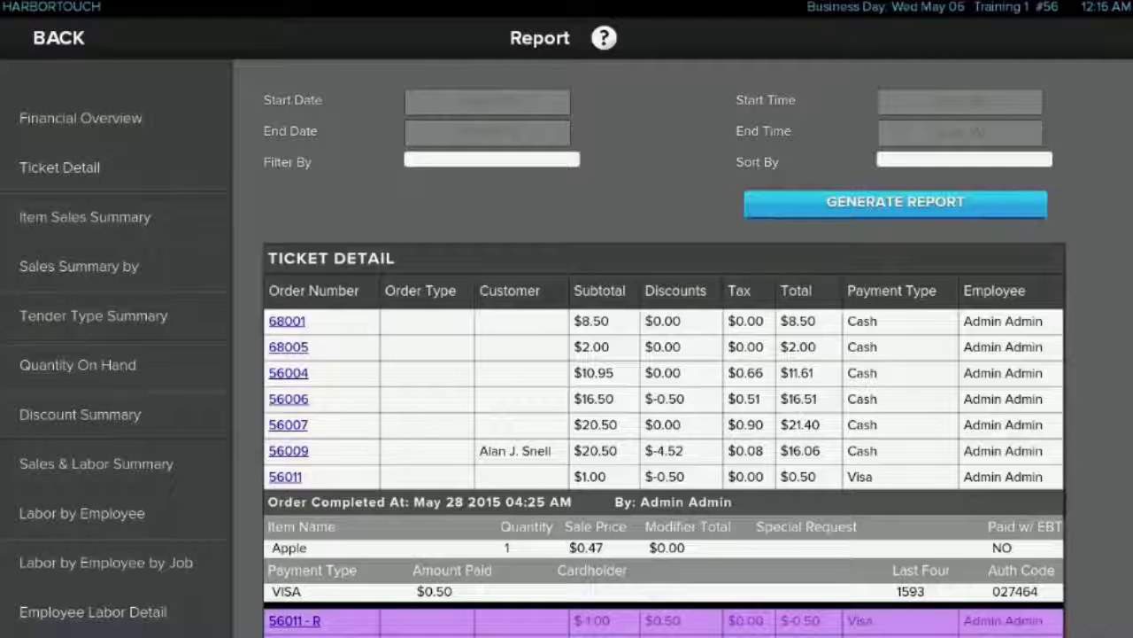
Look at the item sales summary, generate the sales summary by Department, and set the filter back to Item
left_click(85, 217)
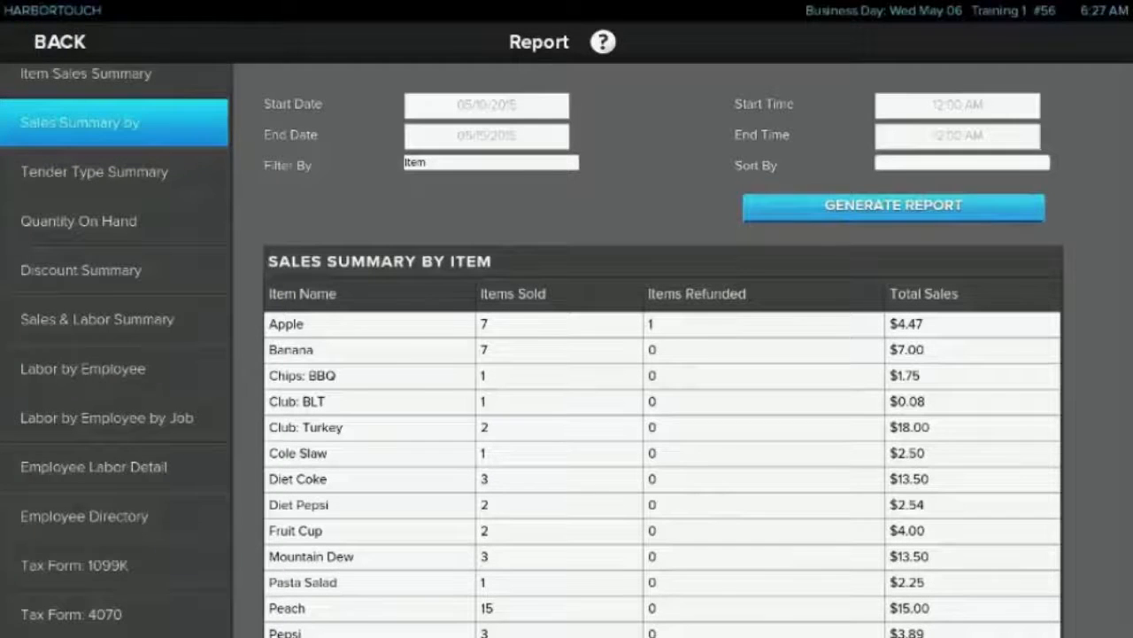
left_click(492, 162)
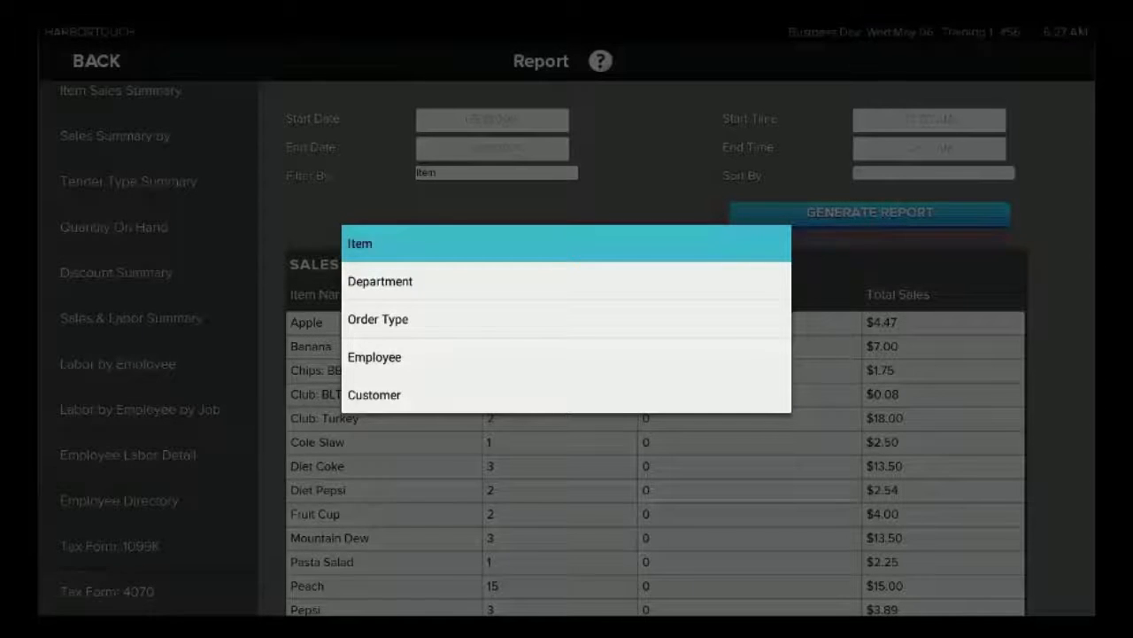
left_click(380, 280)
left_click(869, 213)
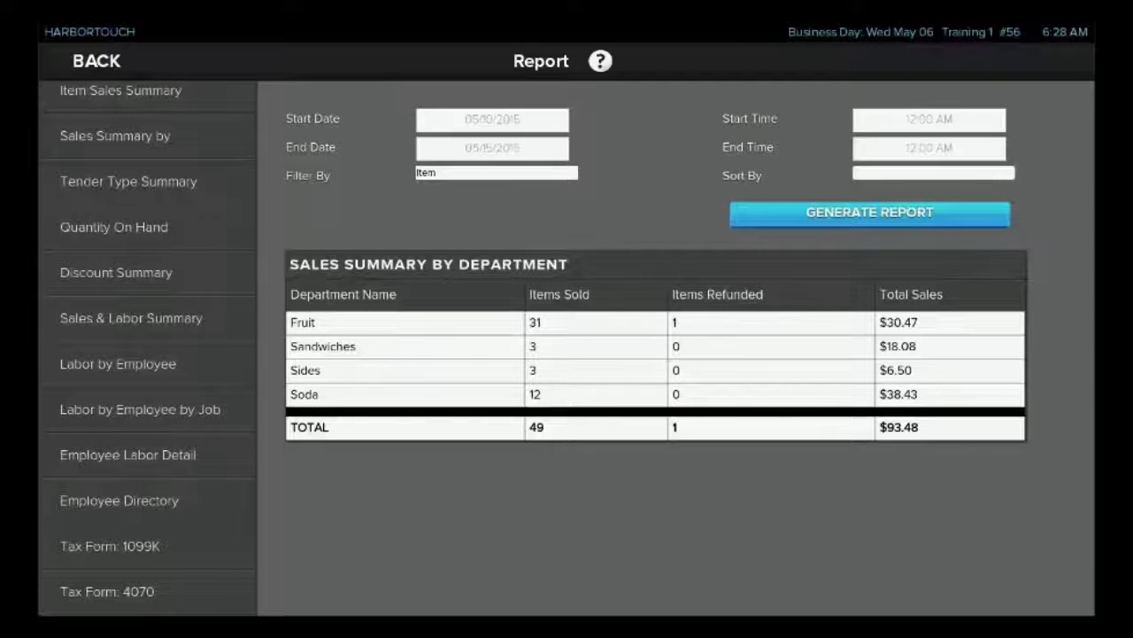
left_click(497, 173)
left_click(354, 242)
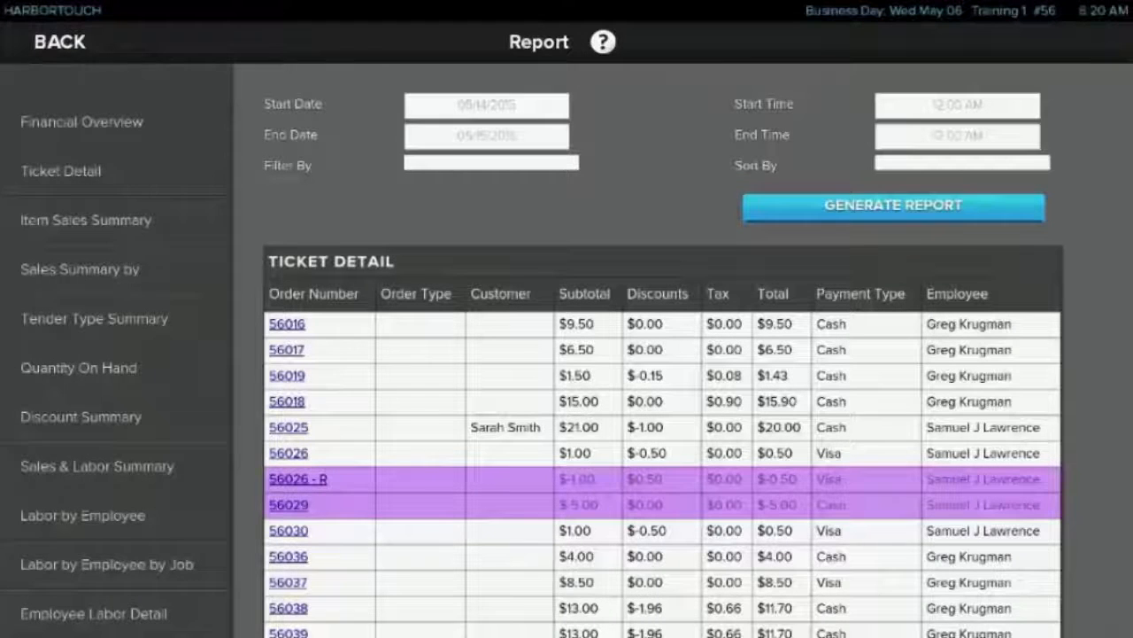
Generate the Sales & Labor Summary report for May 14 to May 15, 2015
left_click_drag(106, 564, 106, 418)
left_click(113, 564)
left_click(94, 172)
left_click(98, 319)
left_click(894, 197)
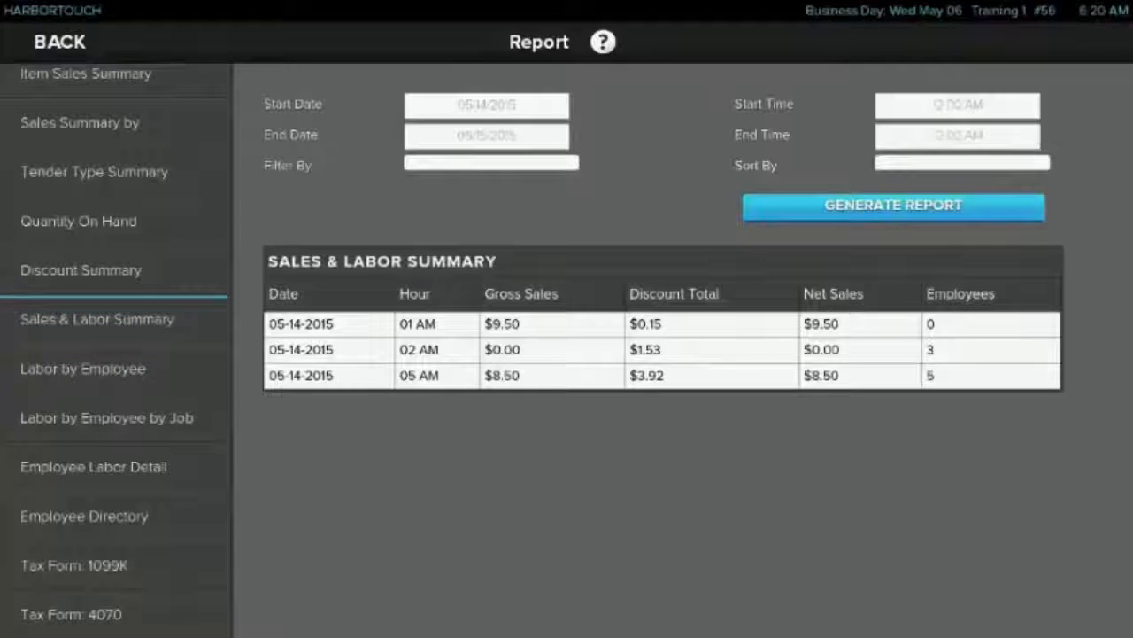
Set the report start date to May 10, 2015 and view the Labor by Employee, Labor by Employee by Job and Employee Labor Detail reports
left_click(487, 105)
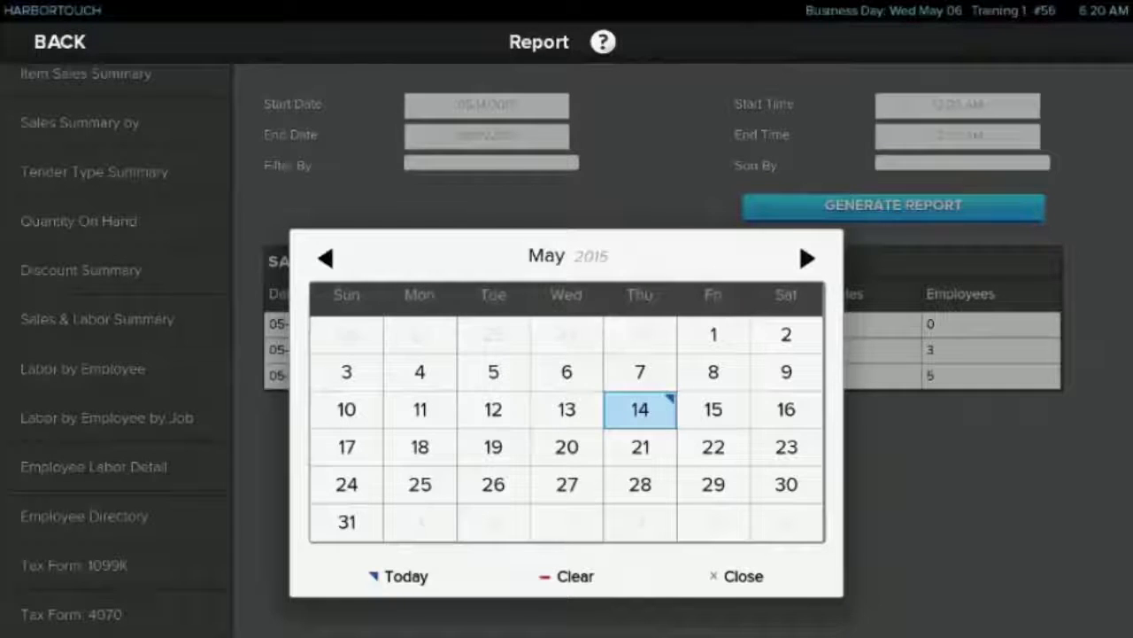
left_click(347, 409)
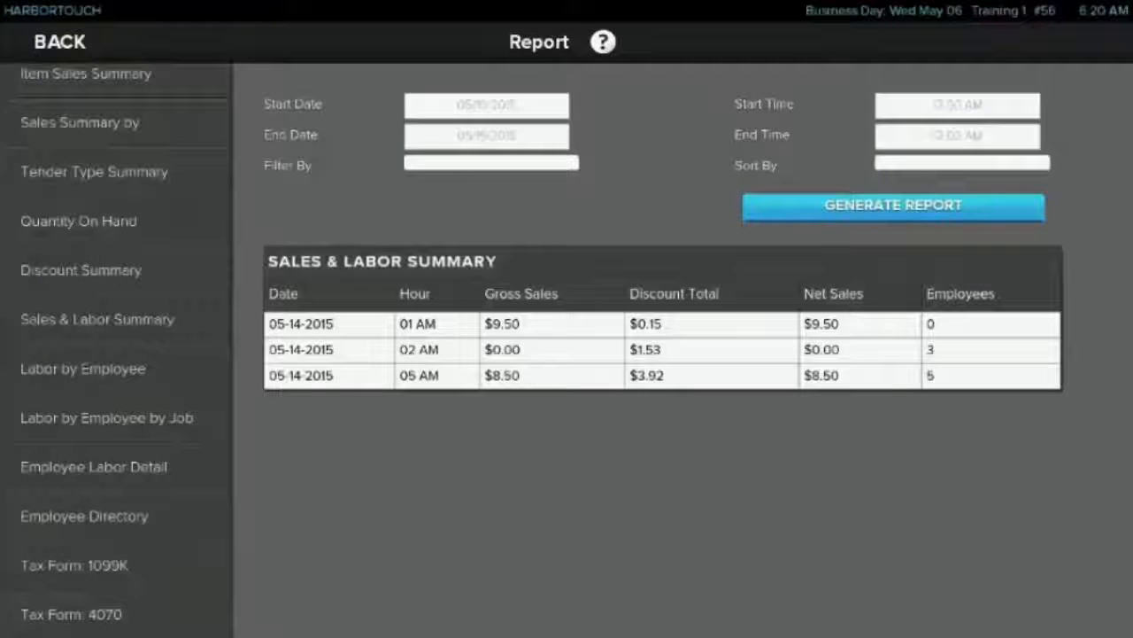
left_click(82, 368)
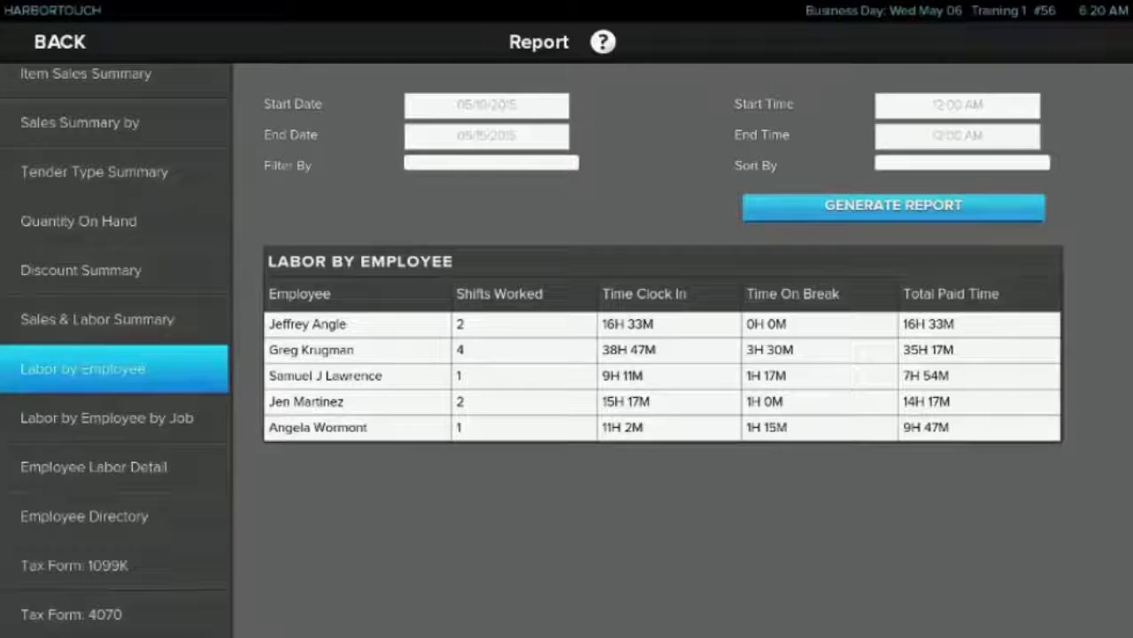
left_click(113, 418)
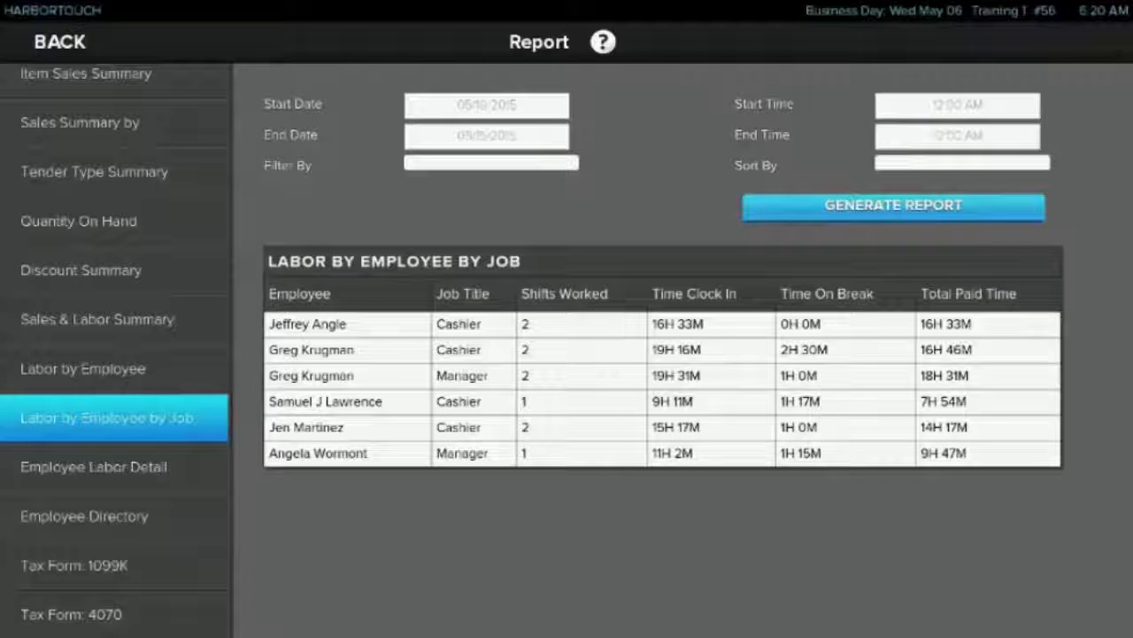
left_click(114, 467)
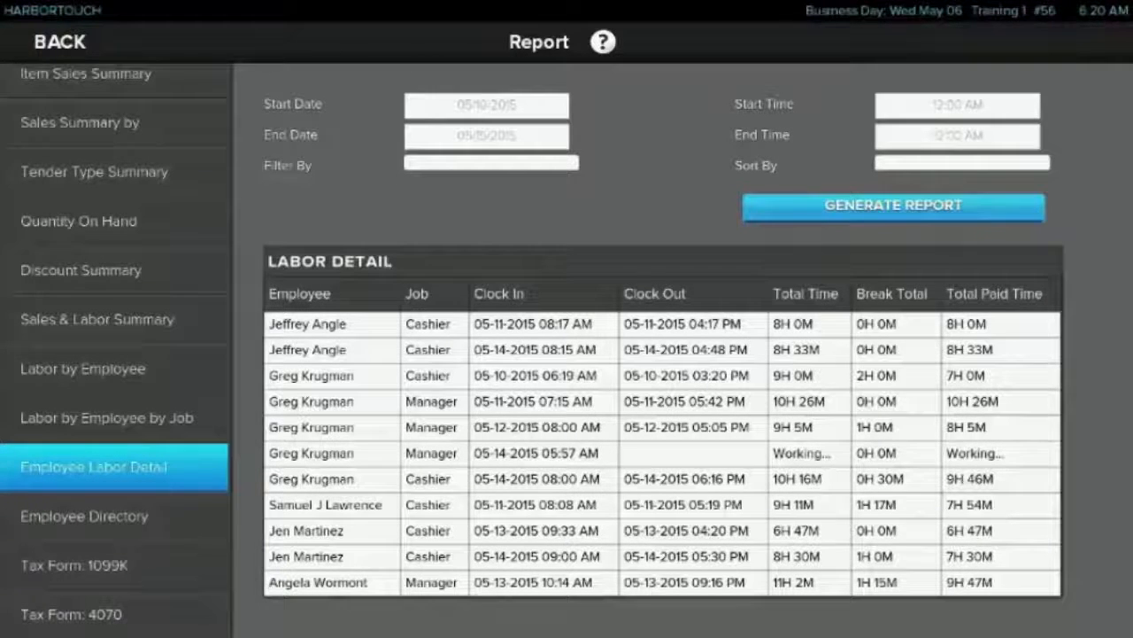
Open the Tax Form: 4070 report, filter it by the fourth listed employee, and generate it
left_click(115, 614)
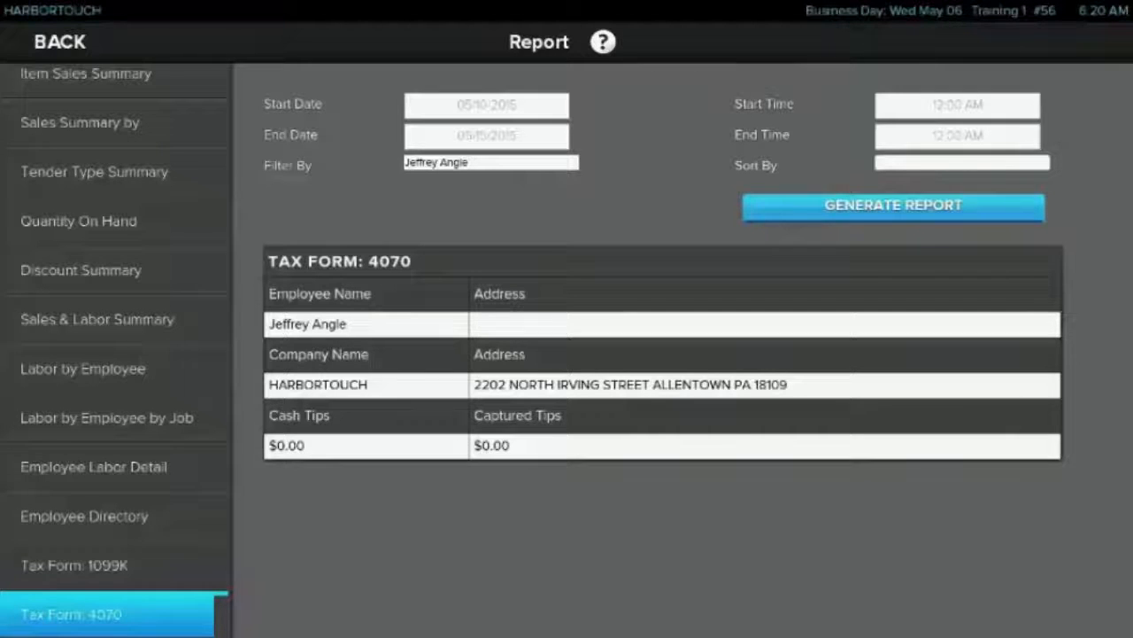
left_click(491, 163)
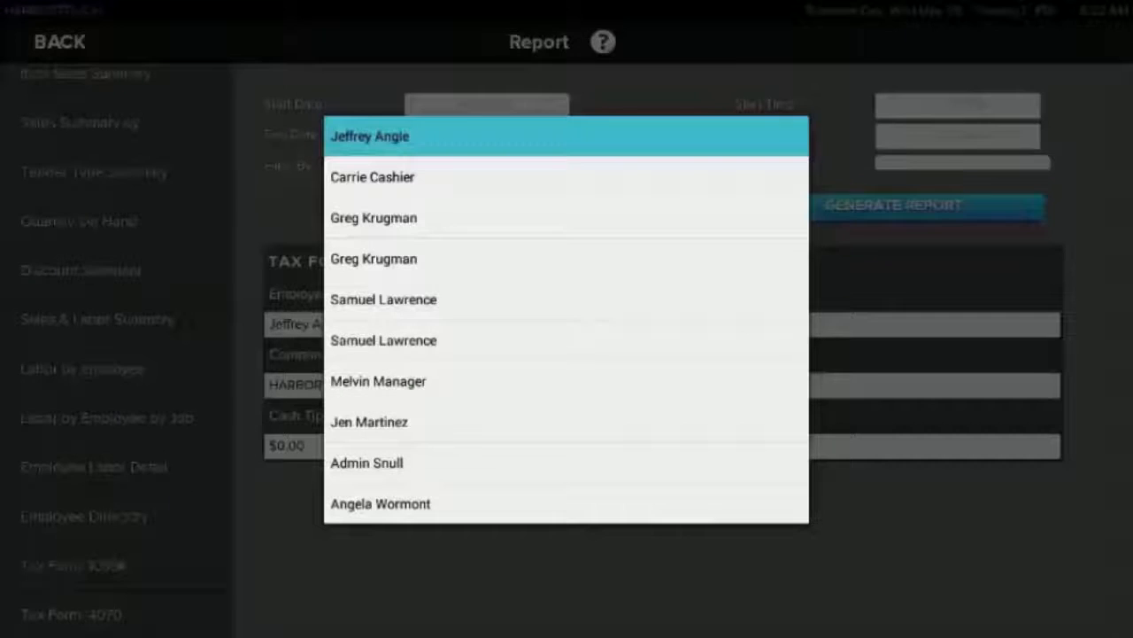
left_click(374, 217)
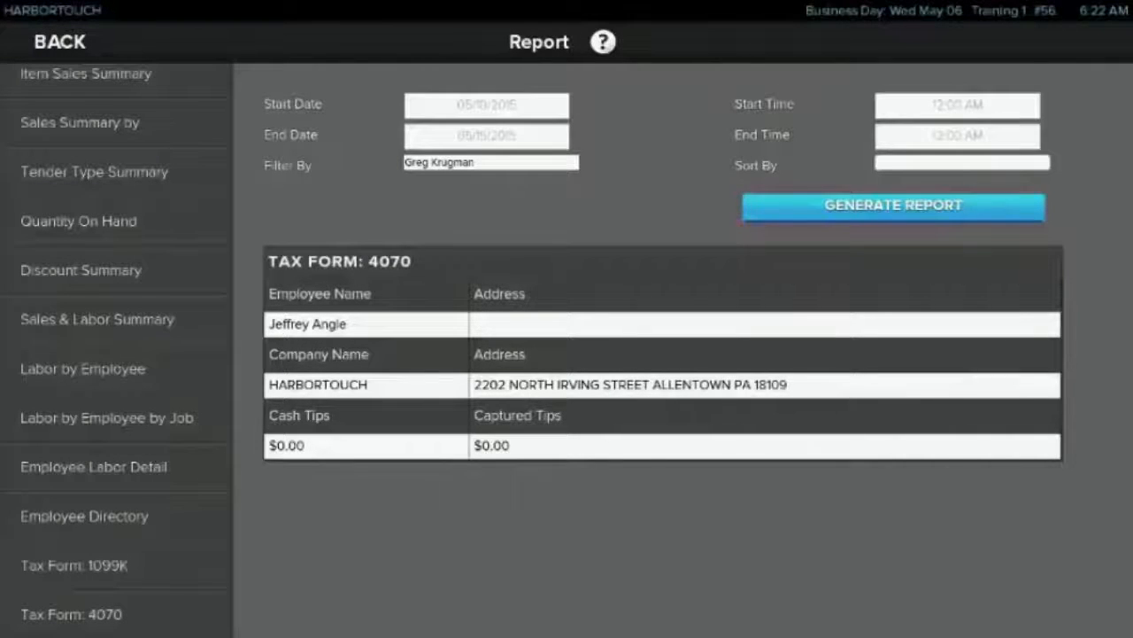
left_click(491, 163)
left_click(374, 258)
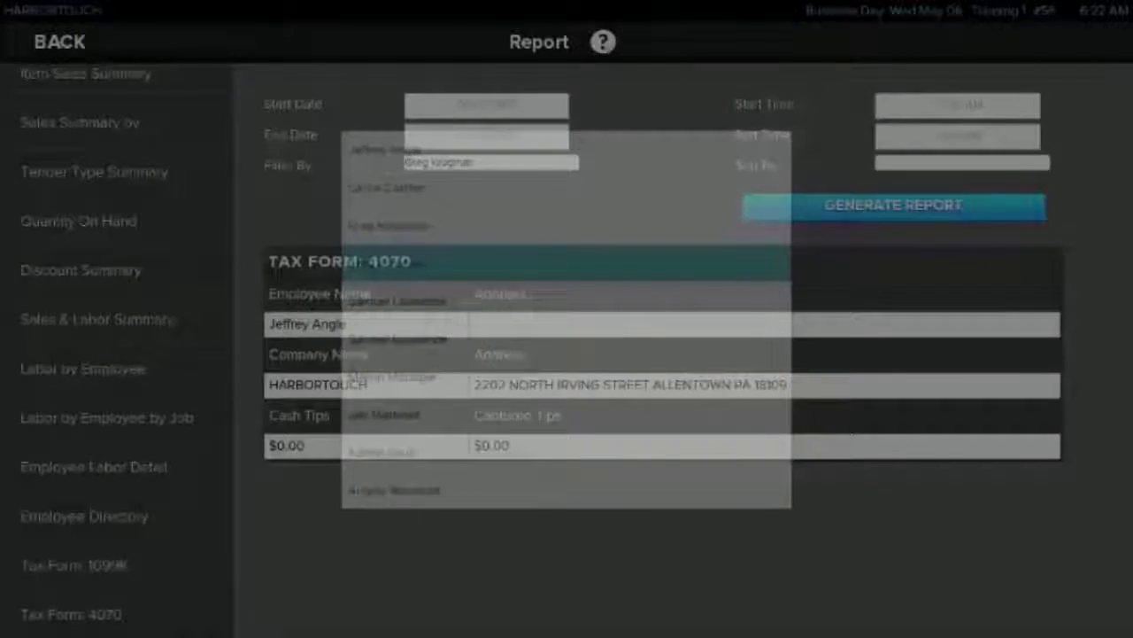
left_click(895, 207)
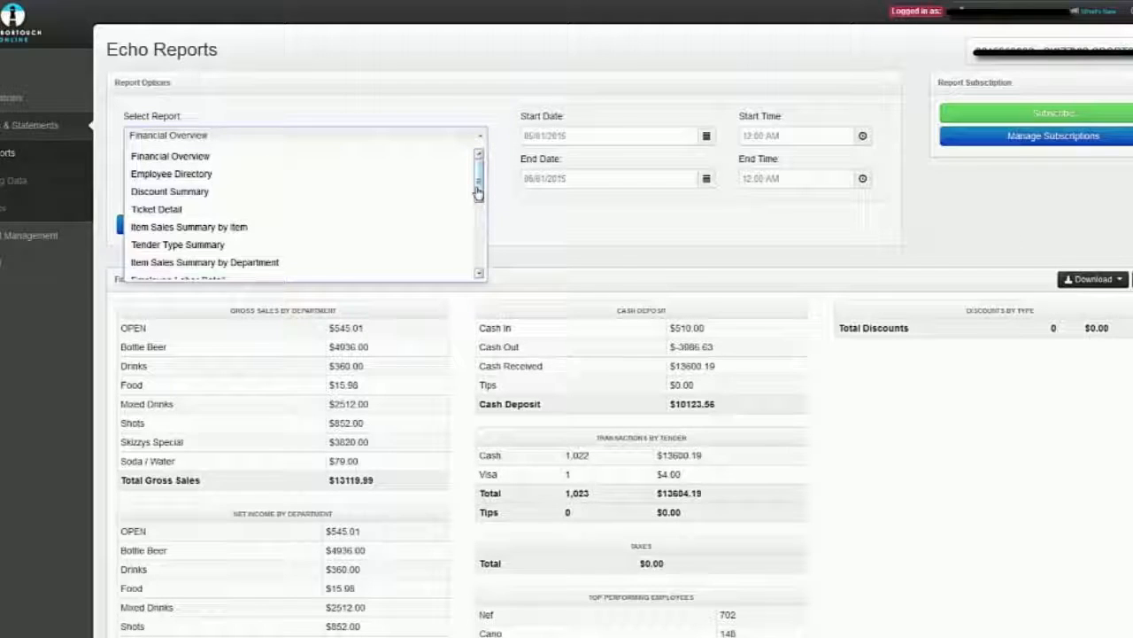
Switch to Echo Reports in Harbortouch Online, look through the available report types, and keep Financial Overview selected
scroll(477, 193, "down", 5)
scroll(477, 193, "up", 3)
scroll(477, 193, "up", 2)
left_click(478, 193)
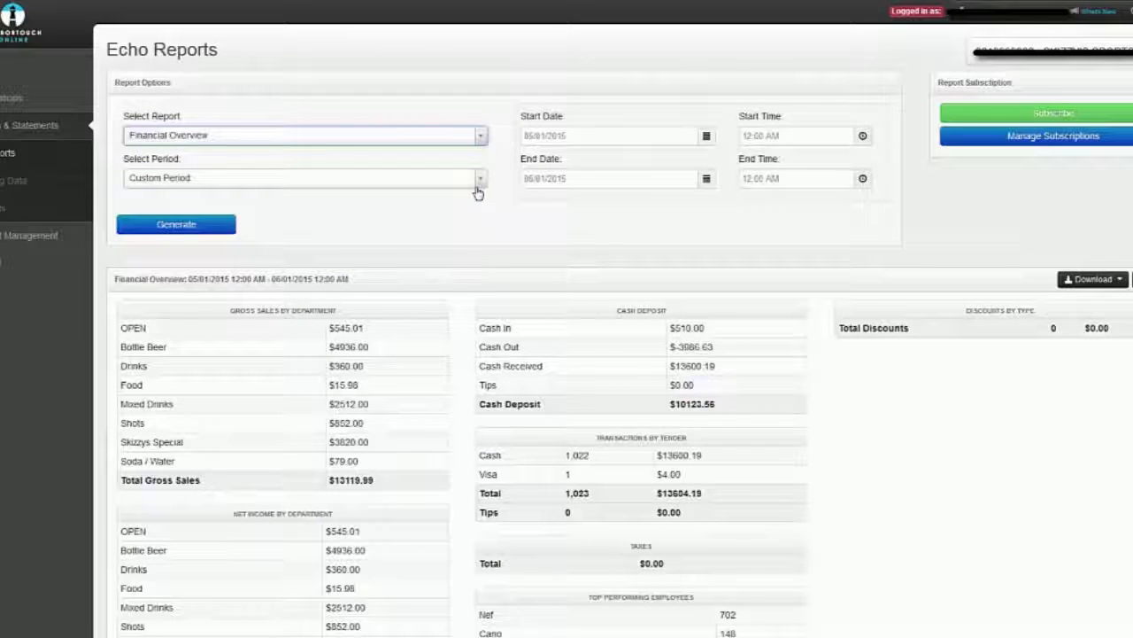
Open the subscription form for the Financial Overview report, review its email address and frequency options, and close it without subscribing
key("Tab")
key("Tab")
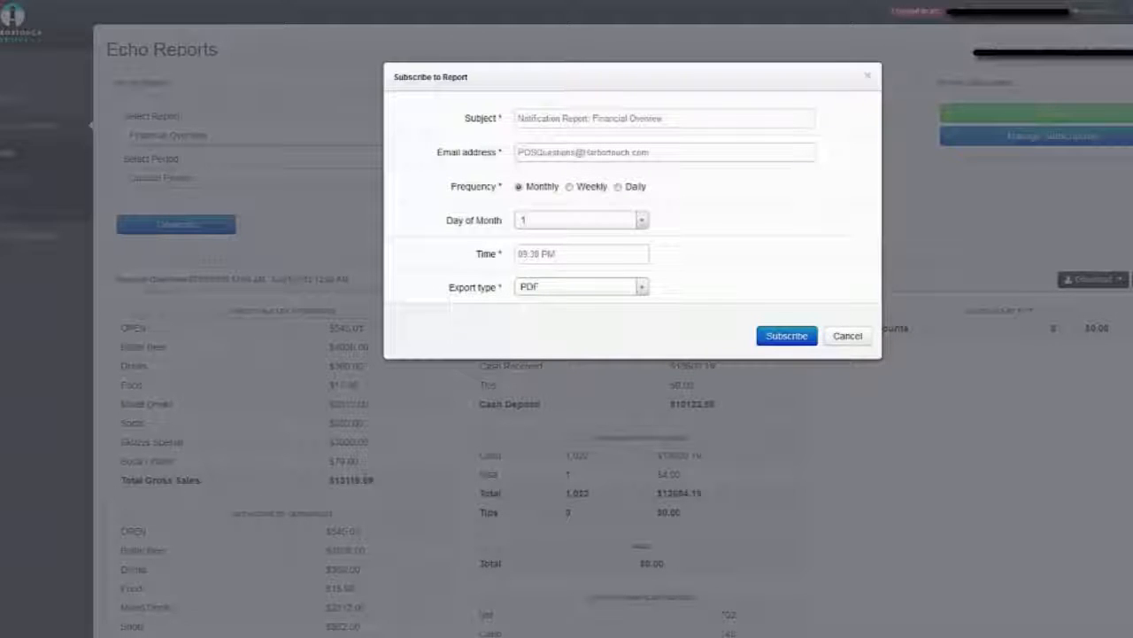
left_click(654, 153)
left_click(569, 187)
key("Escape")
Check the download format options of the Financial Overview report and open its print version
left_click(1094, 279)
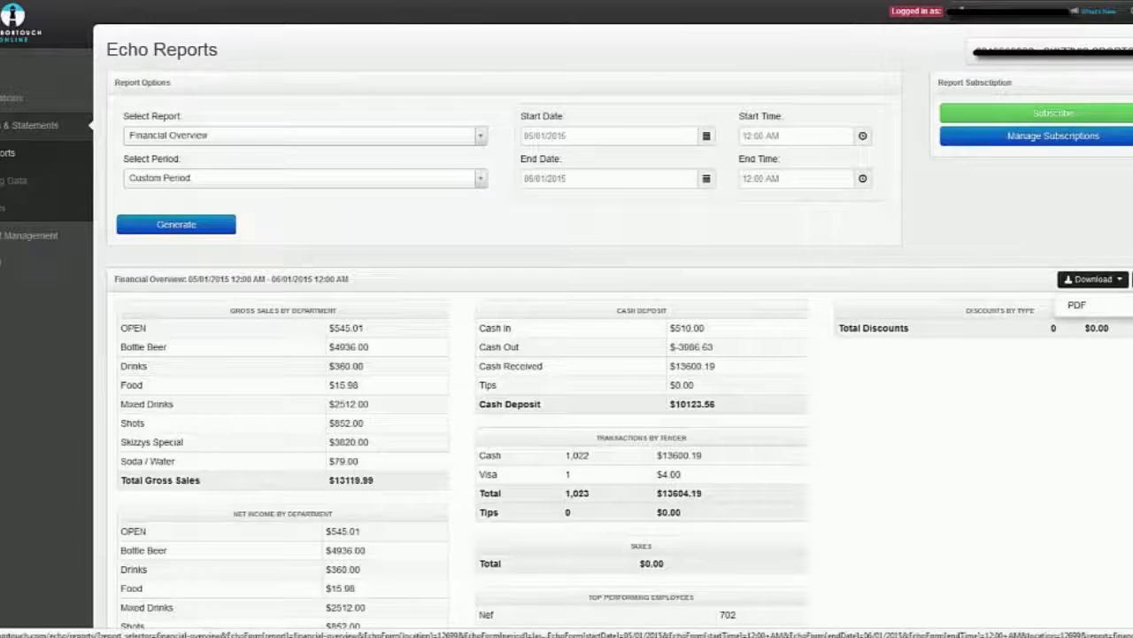
left_click(1094, 279)
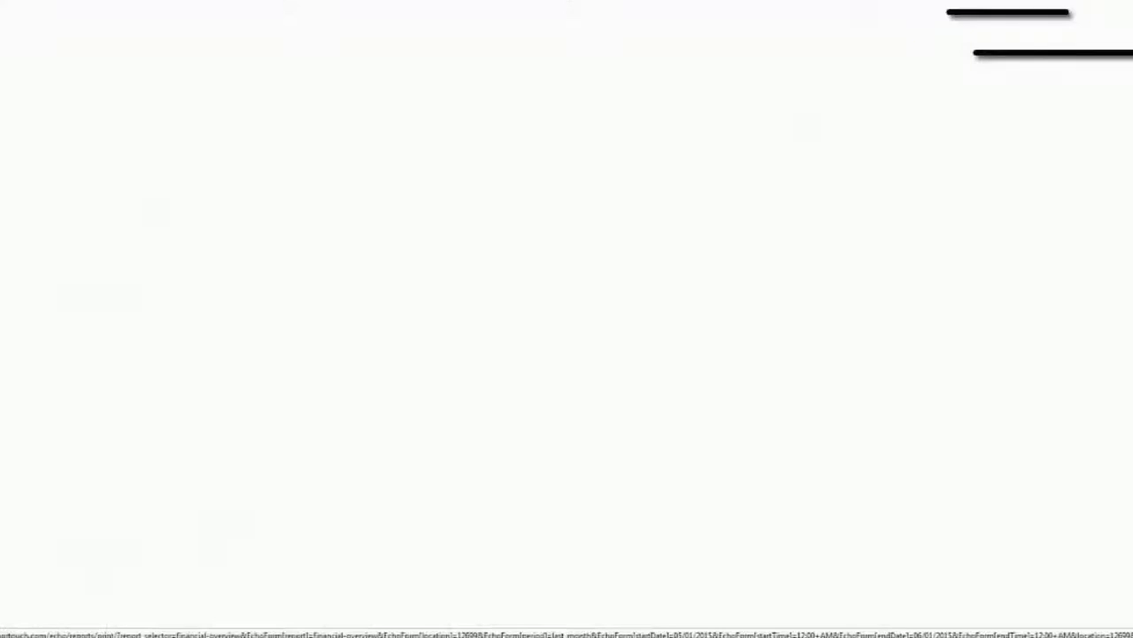